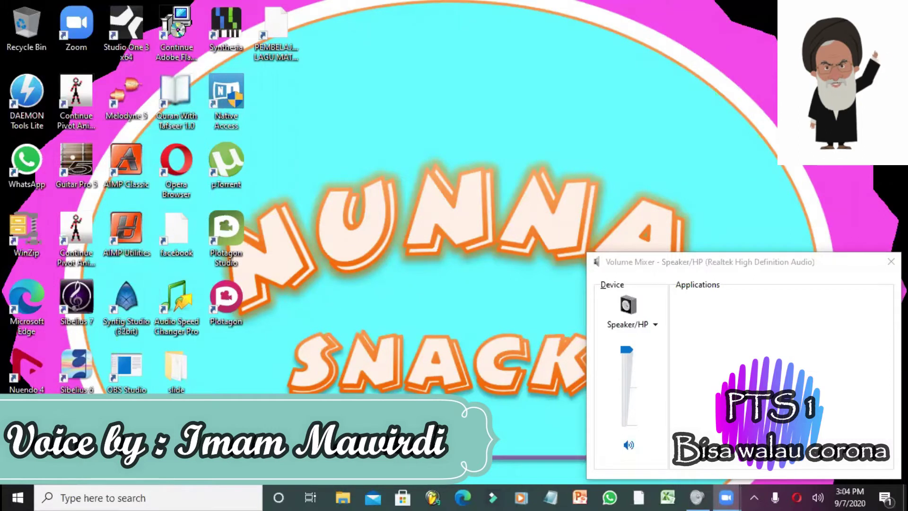
- Launch Microsoft Edge from the Windows taskbar
left_click(464, 500)
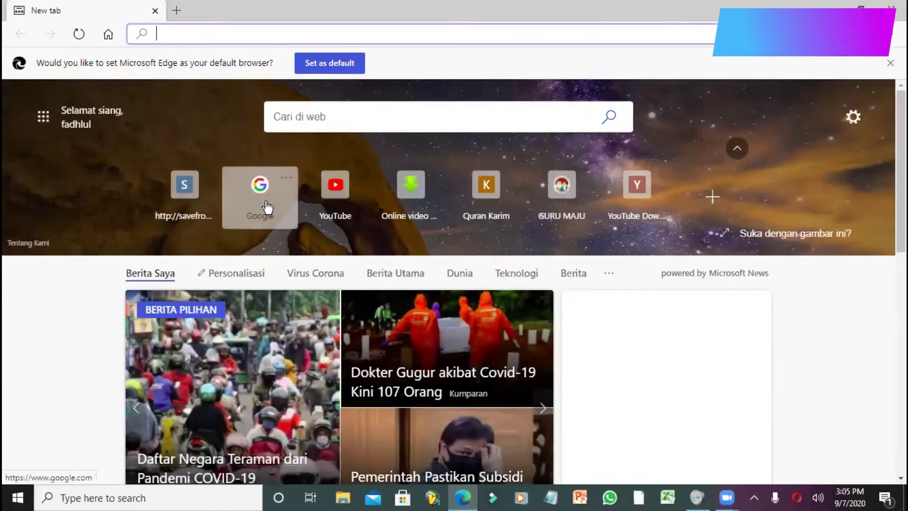
- Go to the Google homepage and list all signed-in Google accounts
left_click(267, 206)
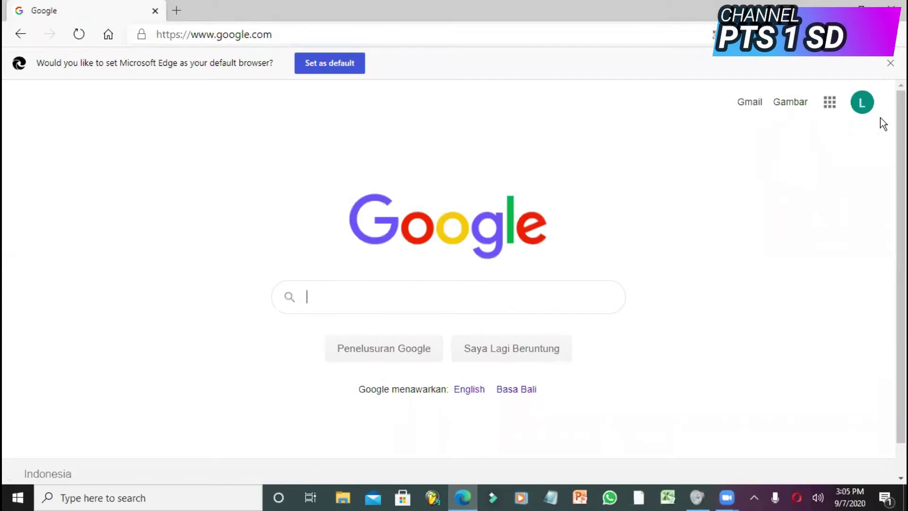
left_click(862, 103)
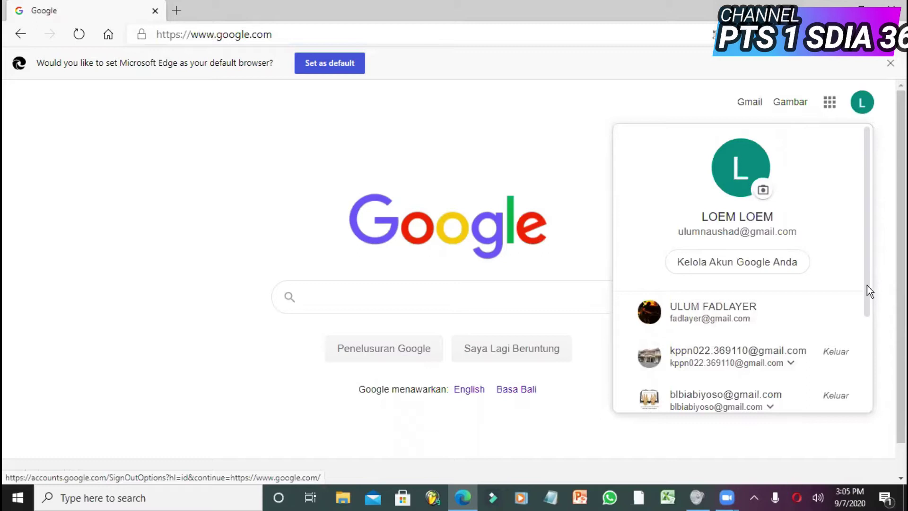
left_click_drag(868, 286, 861, 371)
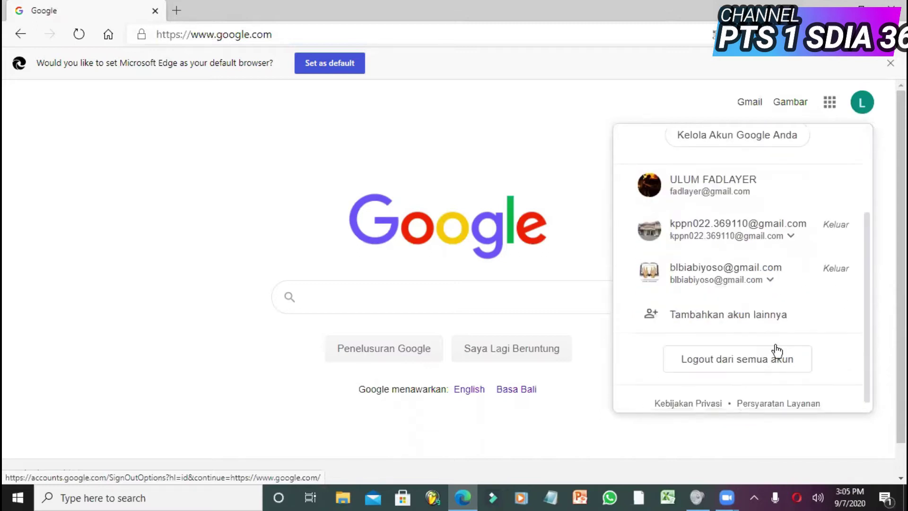
- Choose to add a different Google account and enter its email address
left_click(772, 321)
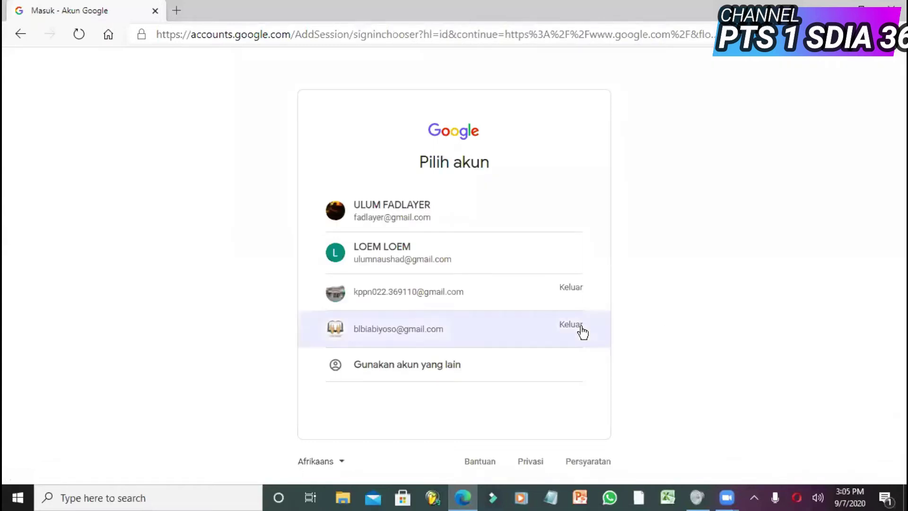
left_click(436, 365)
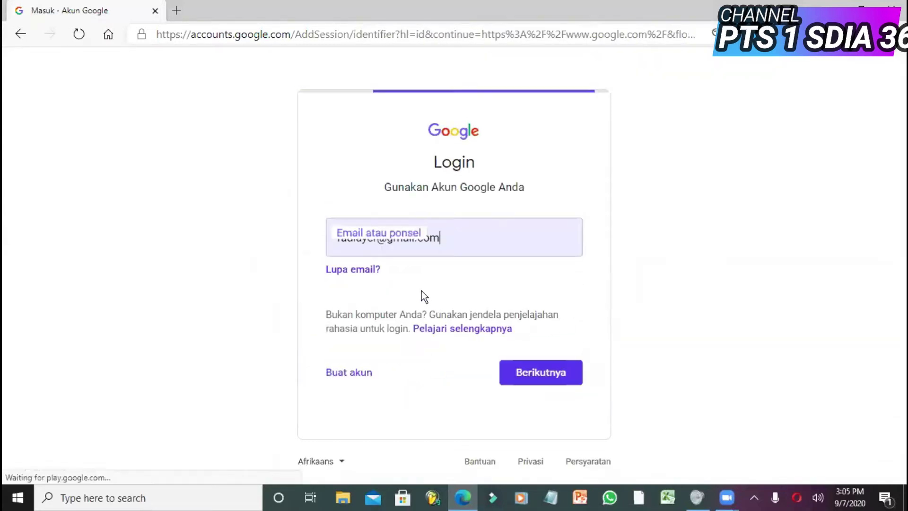
double_click(375, 240)
left_click_drag(375, 240, 325, 247)
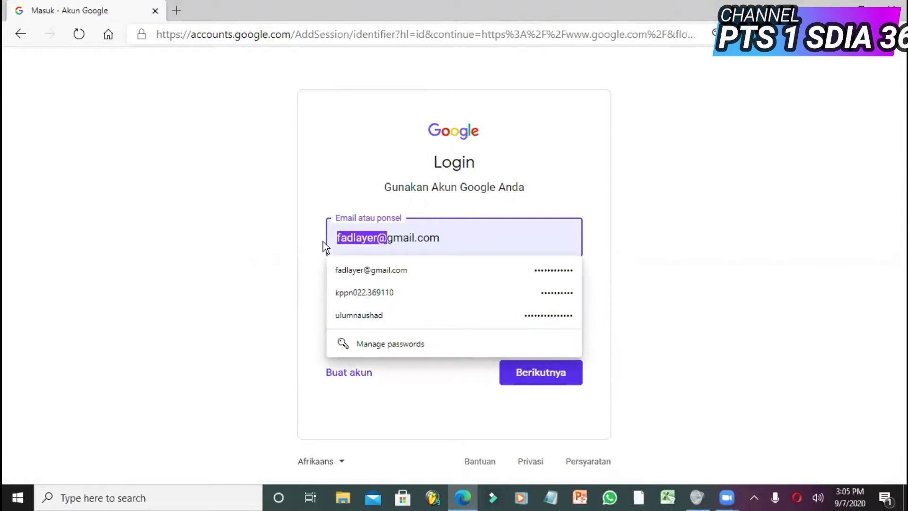
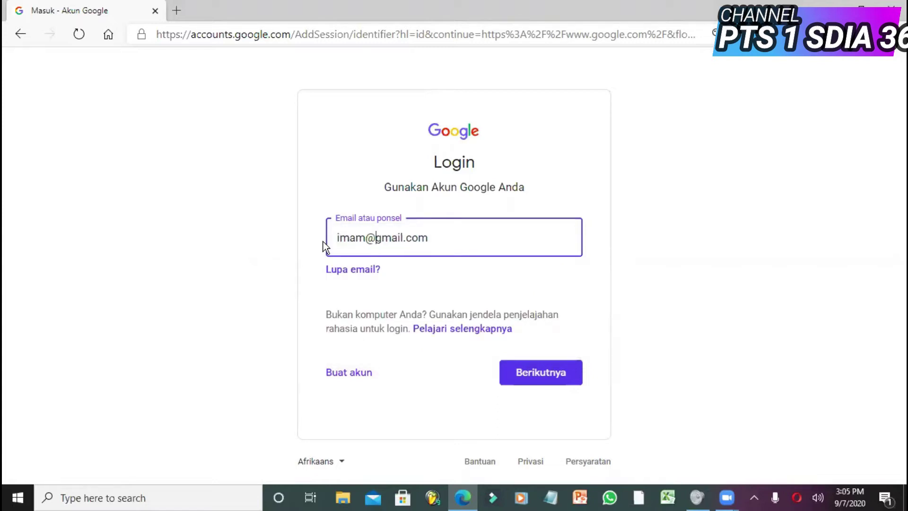
key("Left")
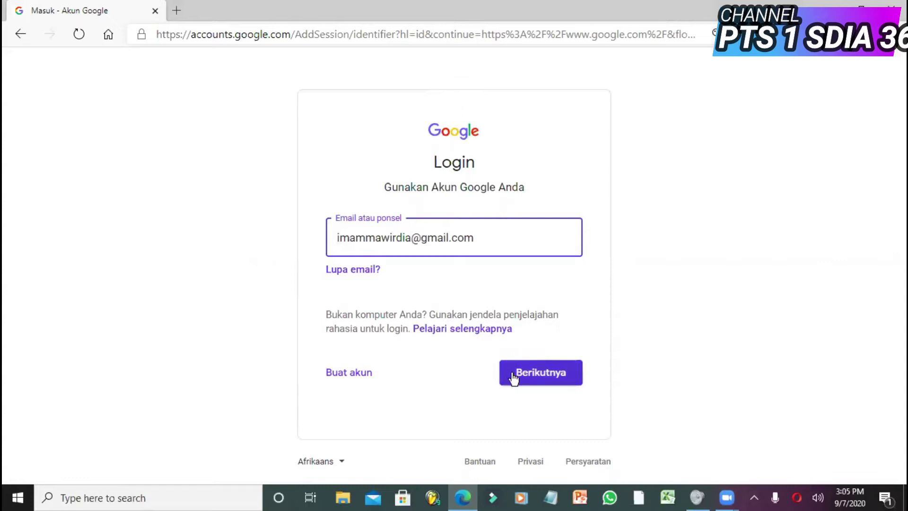
- Submit the email and enter the new account's password
left_click(513, 377)
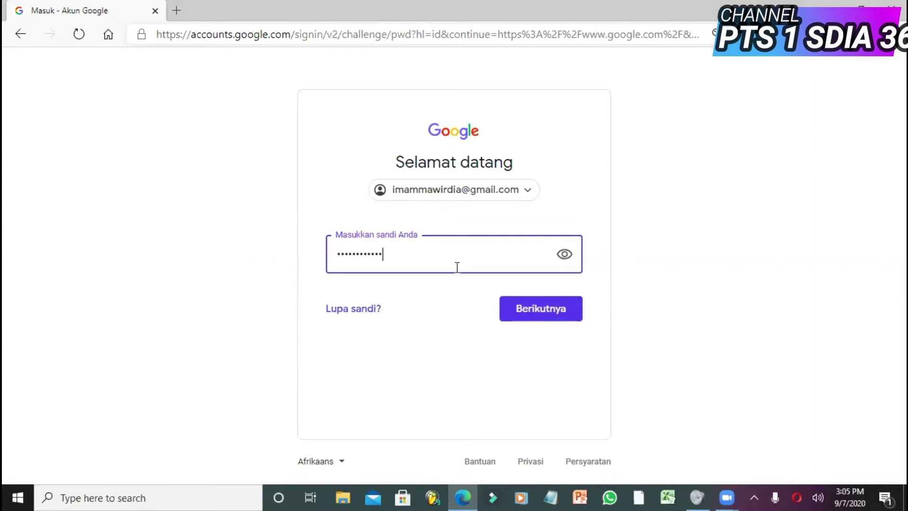
key("BackSpace")
key("BackSpace")
key("BackSpace")
key("BackSpace")
key("BackSpace")
key("BackSpace")
key("BackSpace")
key("BackSpace")
key("BackSpace")
key("BackSpace")
key("BackSpace")
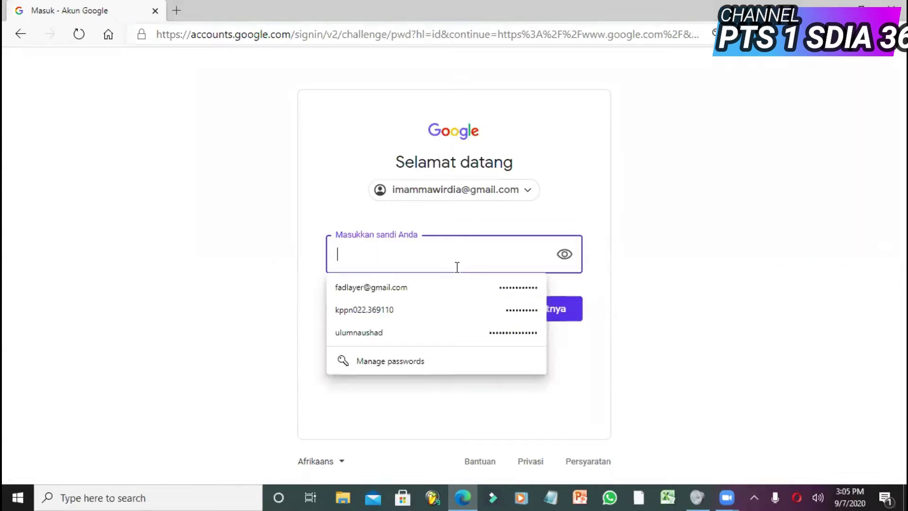
type("•••")
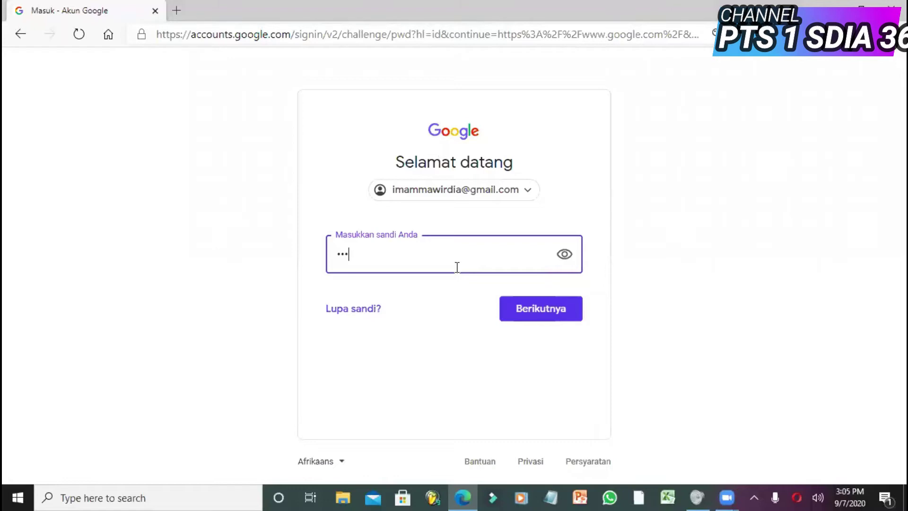
type("•••••")
- Finish signing in and go to Google Docs from the Google apps grid
left_click(540, 302)
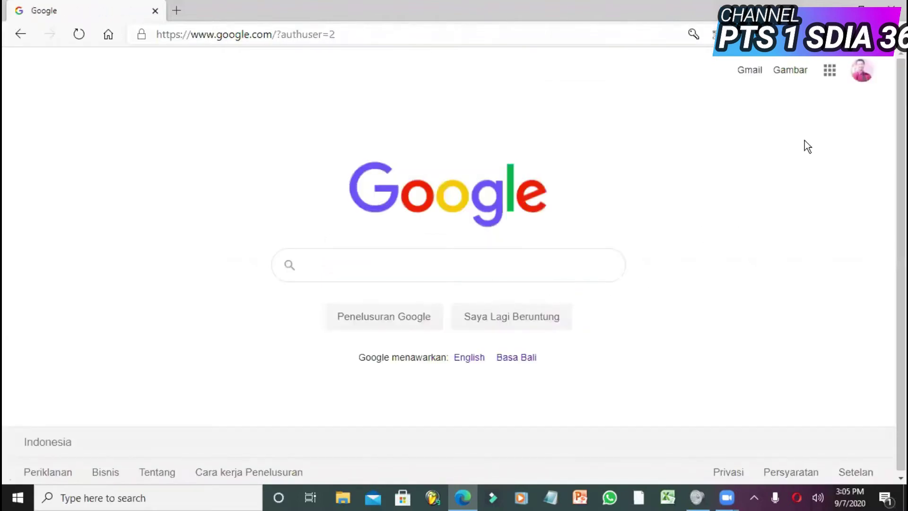
left_click(829, 77)
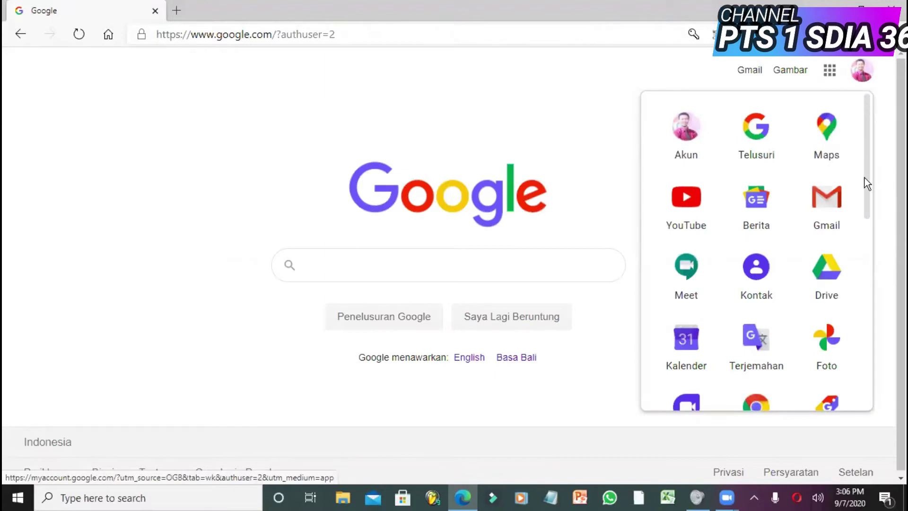
left_click_drag(867, 177, 864, 293)
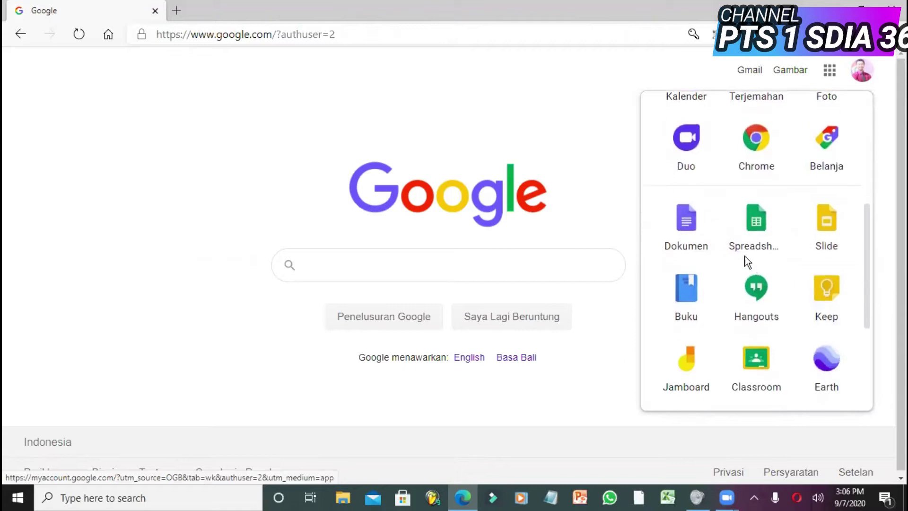
left_click(694, 233)
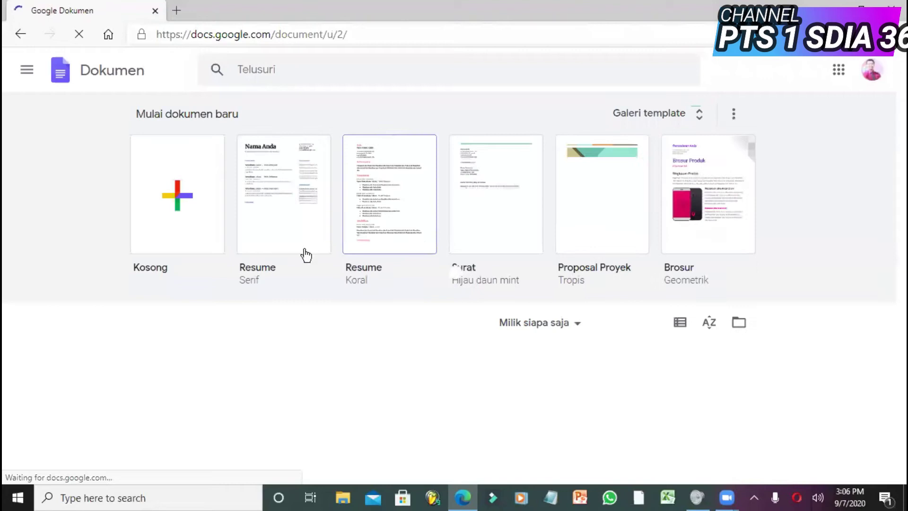
- Switch from Docs to the Google Forms home page through the main menu
left_click(26, 71)
left_click(60, 212)
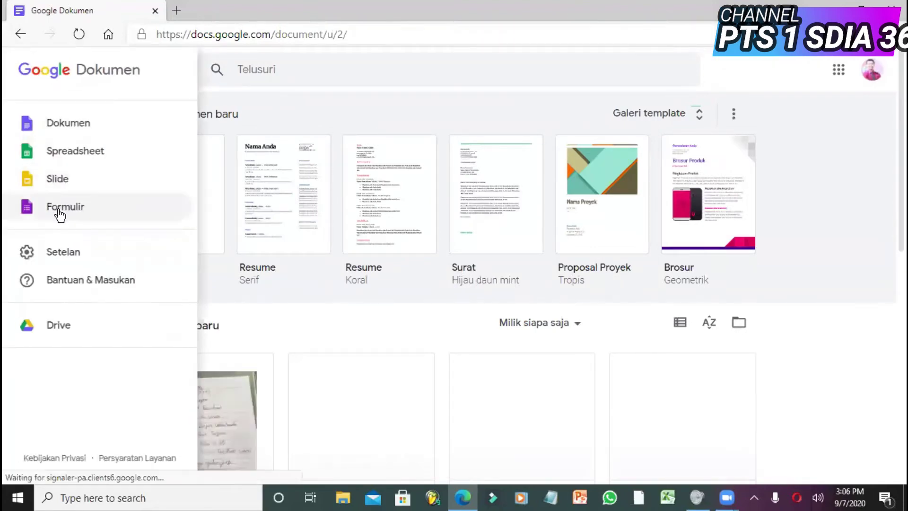
left_click(61, 211)
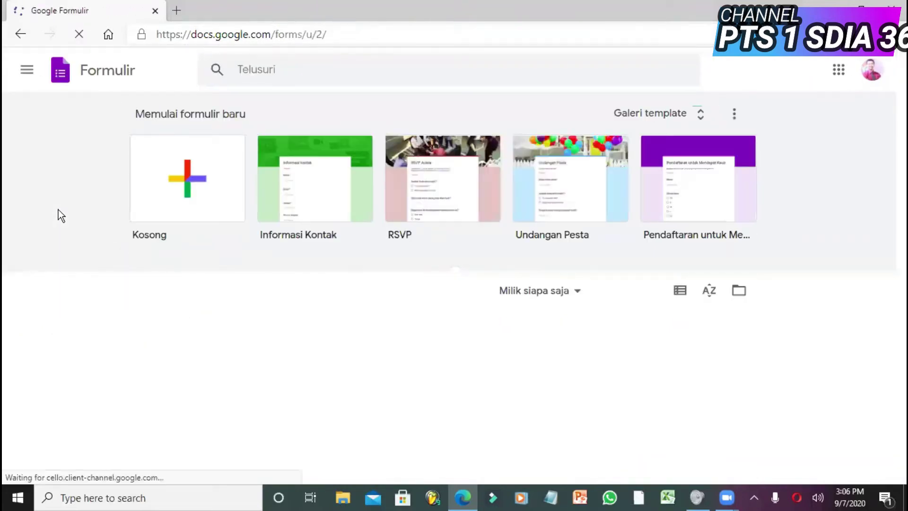
- Create a blank form and title it 'SOAL PENILAIAN TENGAH SEMESTER 1'
left_click(195, 208)
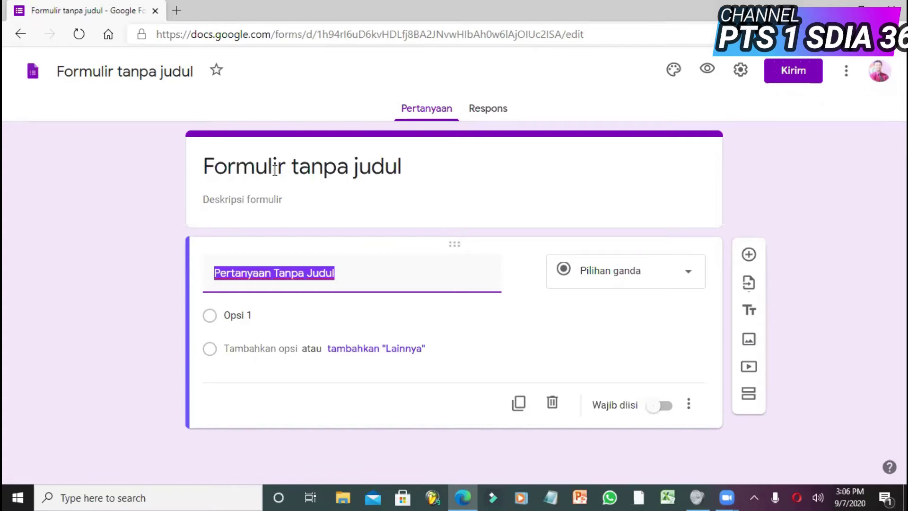
left_click(275, 171)
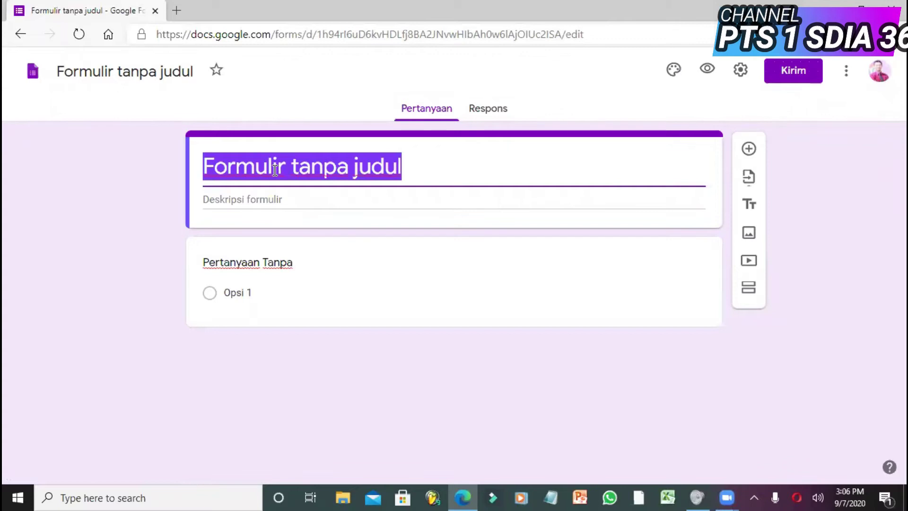
type("SOAL ")
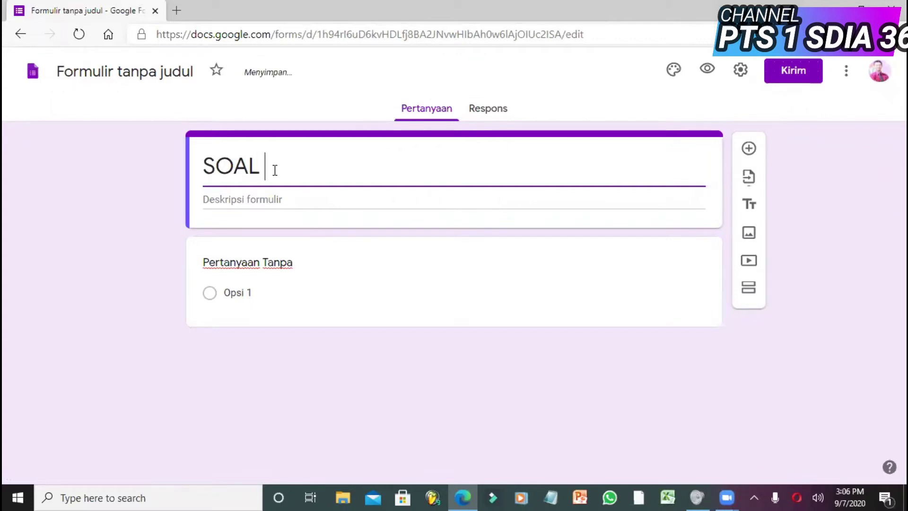
type("P")
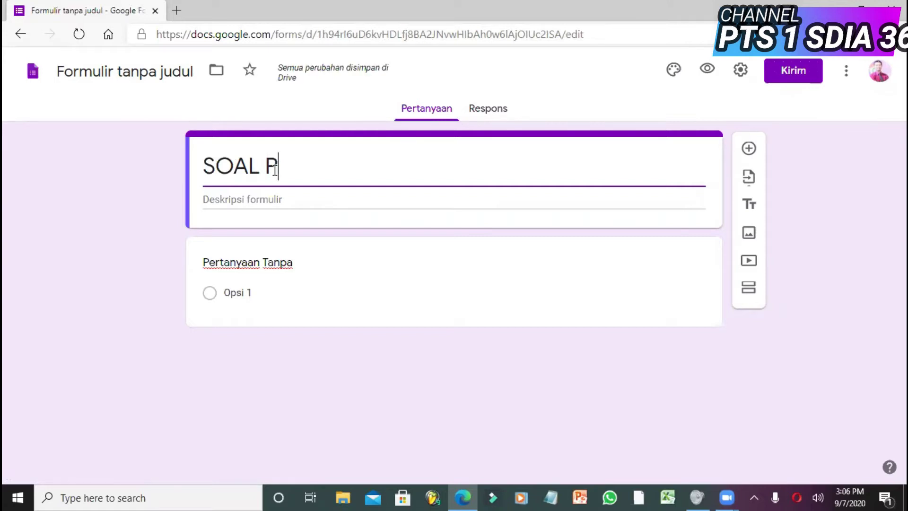
type("ENIL")
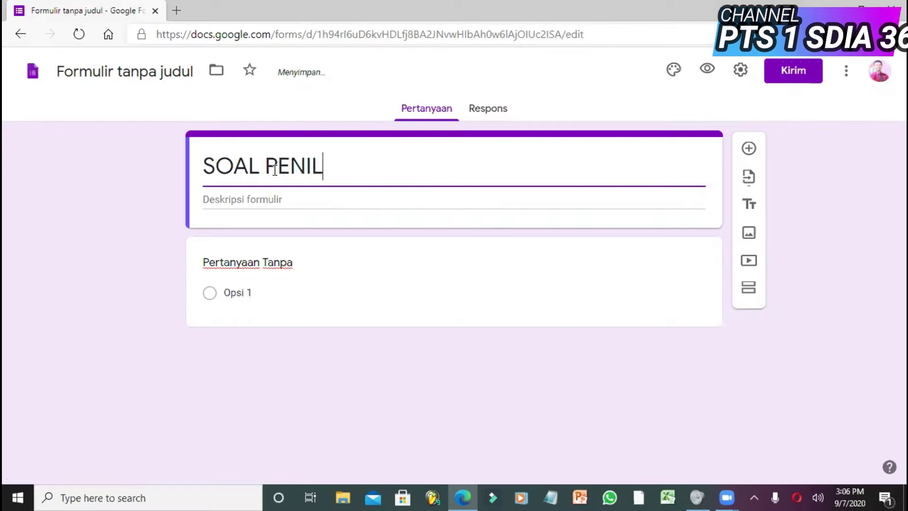
type("AIAN TENGA")
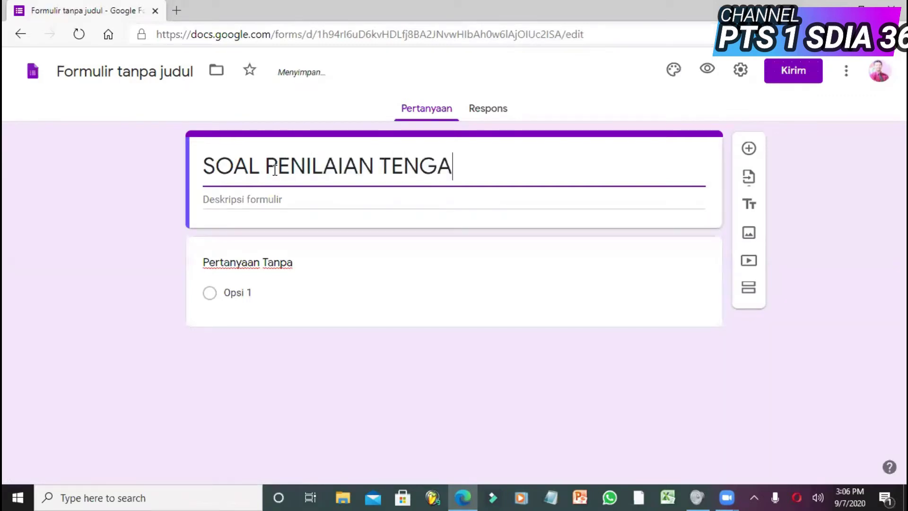
type("H SEMEST")
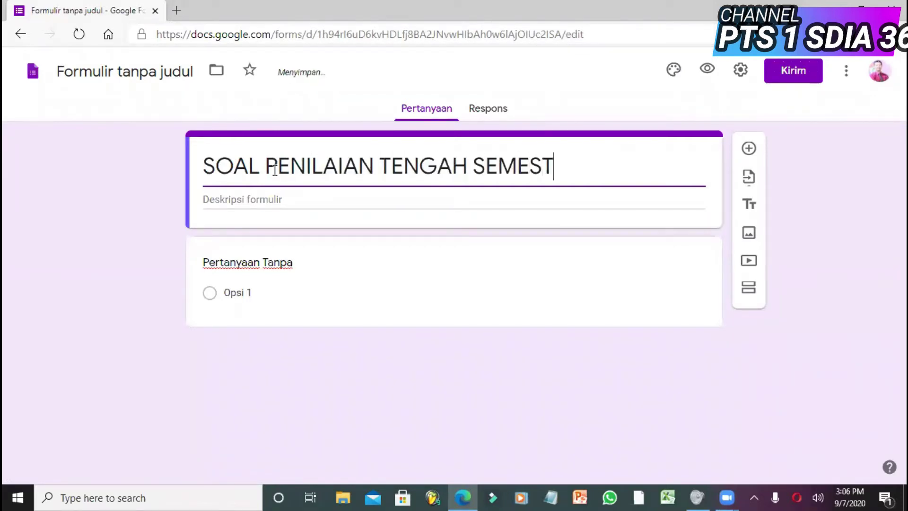
type("ER 1")
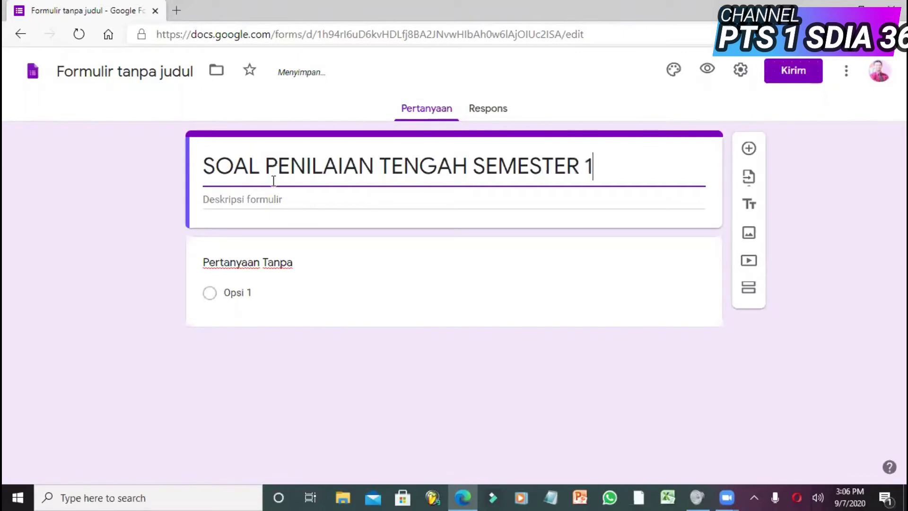
- Begin the form description with 'Mata Pelajaran', fixing the stray backslash and capital P
left_click(269, 198)
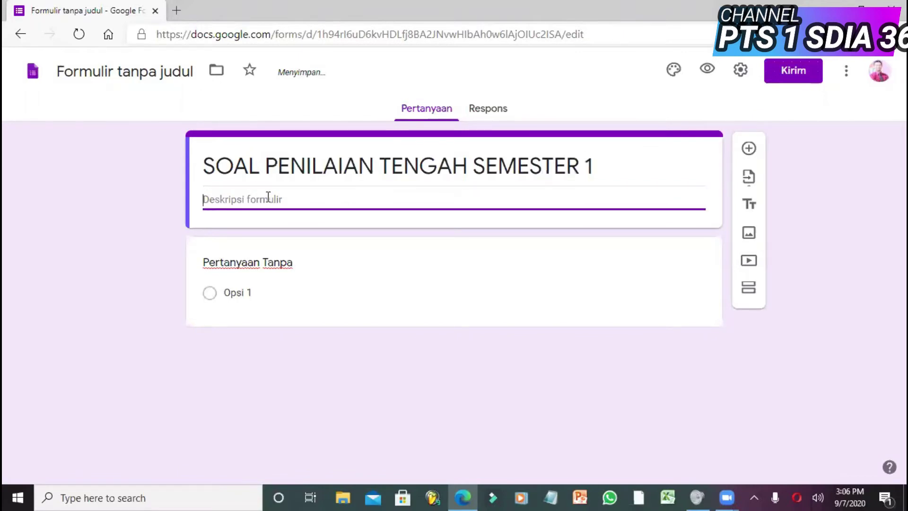
type("Mata \\pelajaran")
key("Left")
key("Left")
key("Left")
key("Left")
key("Left")
key("Left")
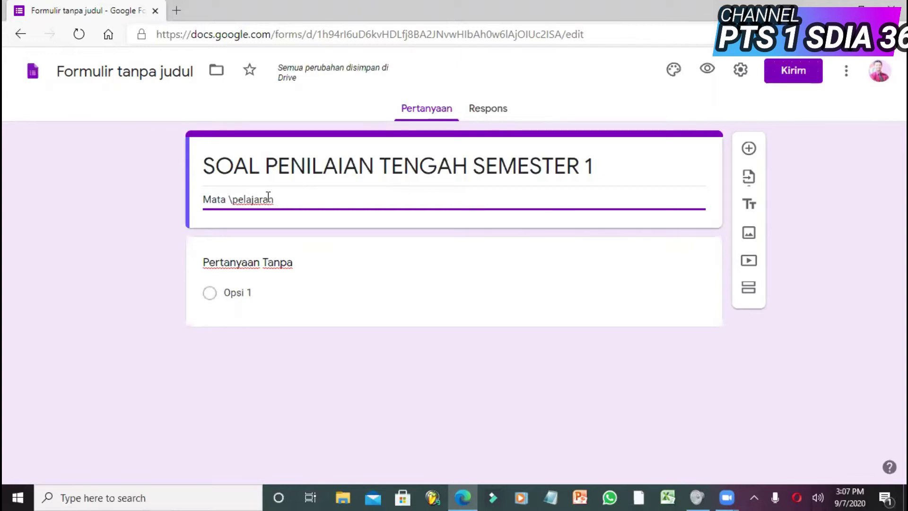
key("BackSpace")
double_click(269, 198)
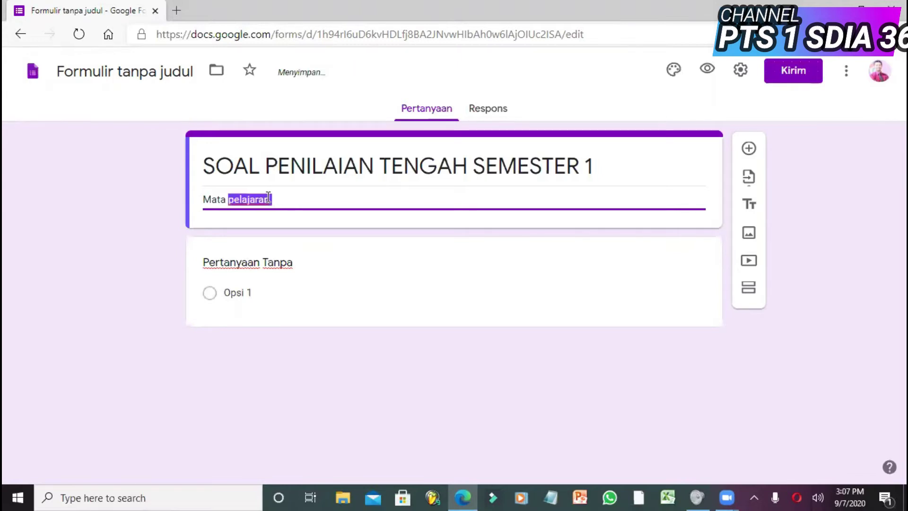
left_click(268, 198)
key("Left")
key("Left")
key("Left")
key("Left")
key("Left")
key("Left")
key("Left")
key("Left")
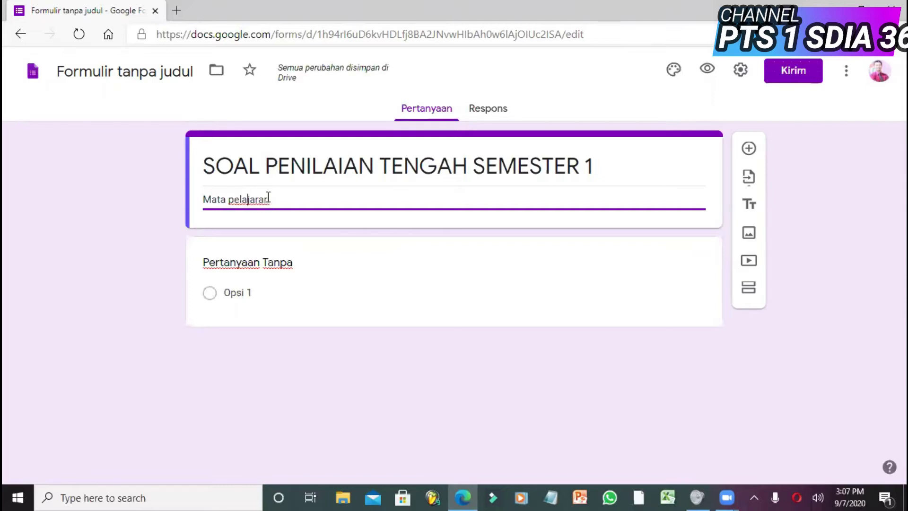
key("shift+Left")
type("{")
key("BackSpace")
type("P")
- Complete the description with 'B. Sunda Kelas 3' and finish editing it
key("End")
type("B. Sunda")
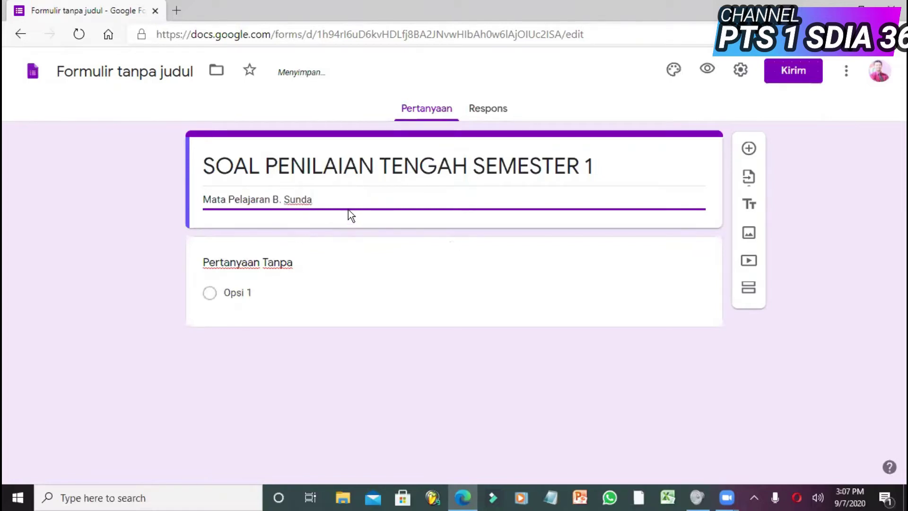
type(" Kelas 3")
left_click(584, 229)
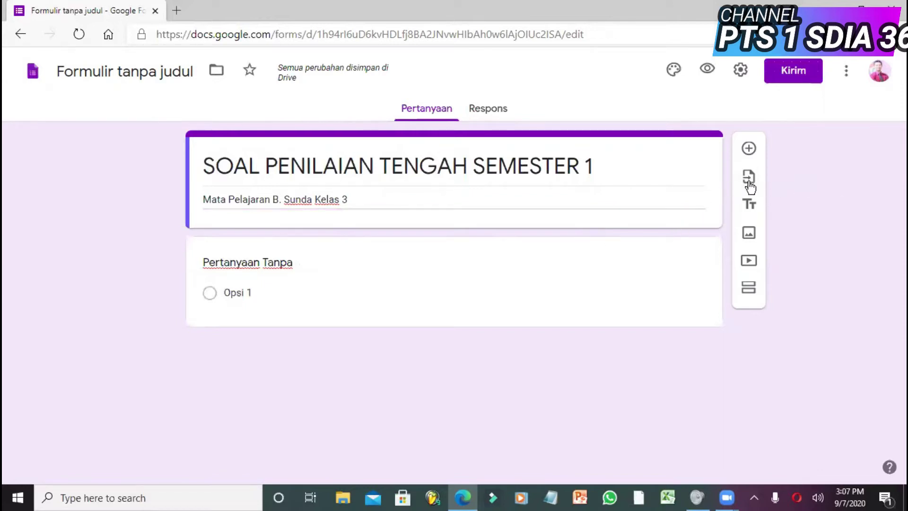
- Start inserting an image into the form and bring up File Explorer to find it
left_click(749, 234)
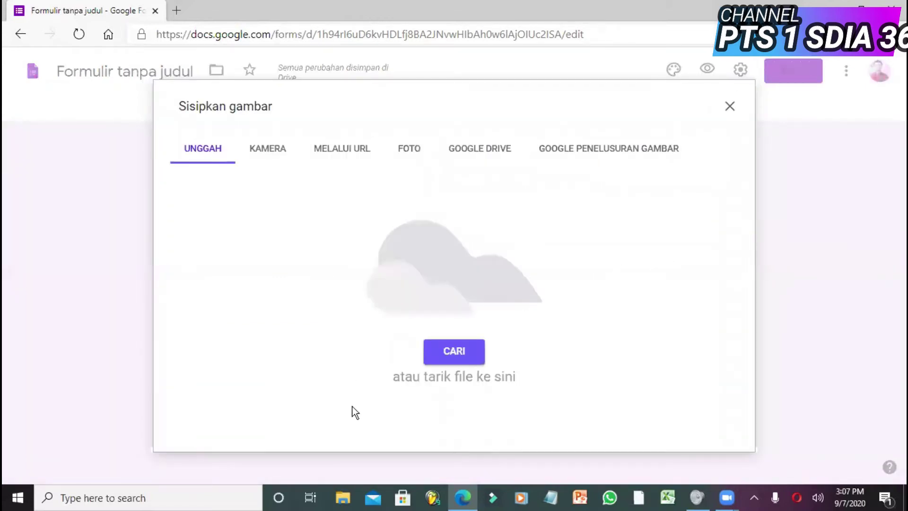
left_click(344, 498)
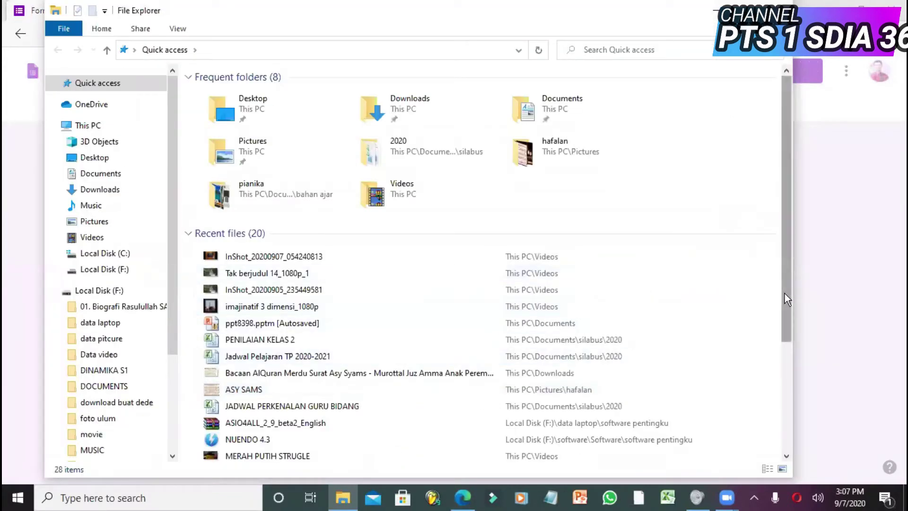
- Drag 'WhatsApp Image 2020-09-07 at 13.05.41' from File Explorer into the form's image upload area
left_click_drag(785, 294, 781, 353)
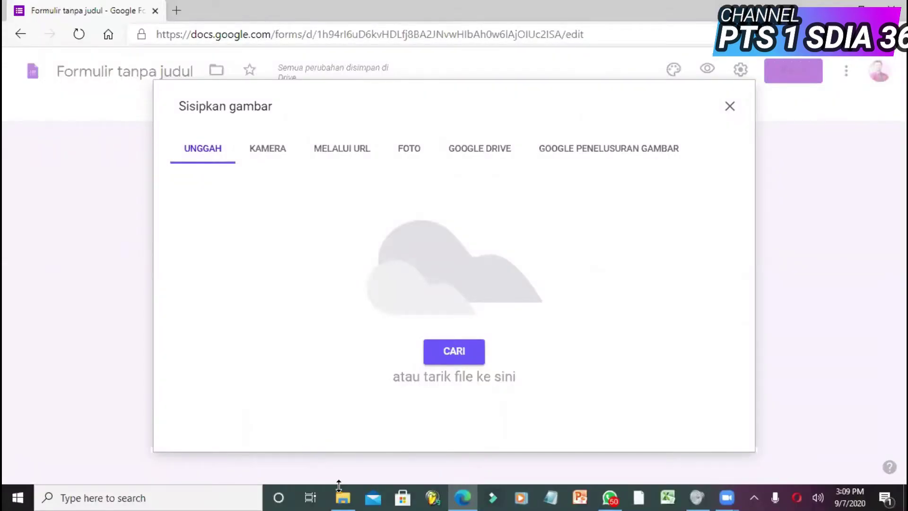
left_click(343, 498)
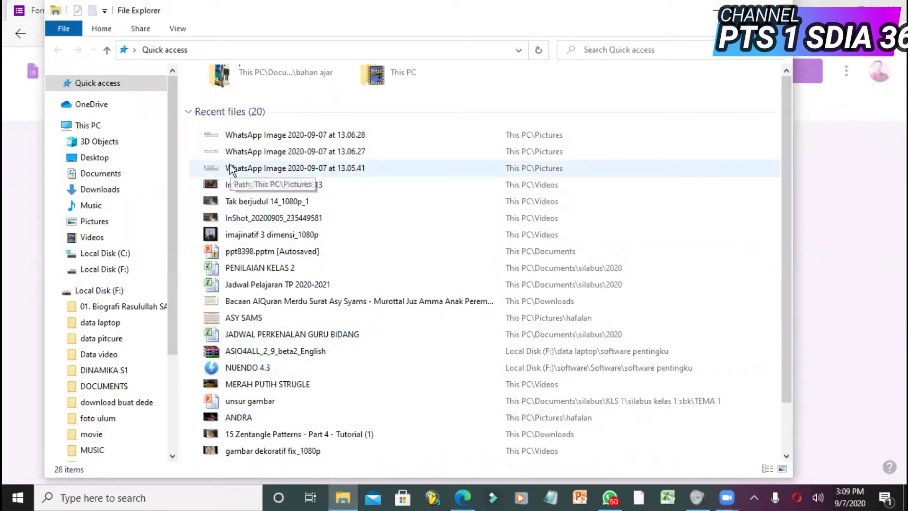
left_click_drag(232, 169, 444, 358)
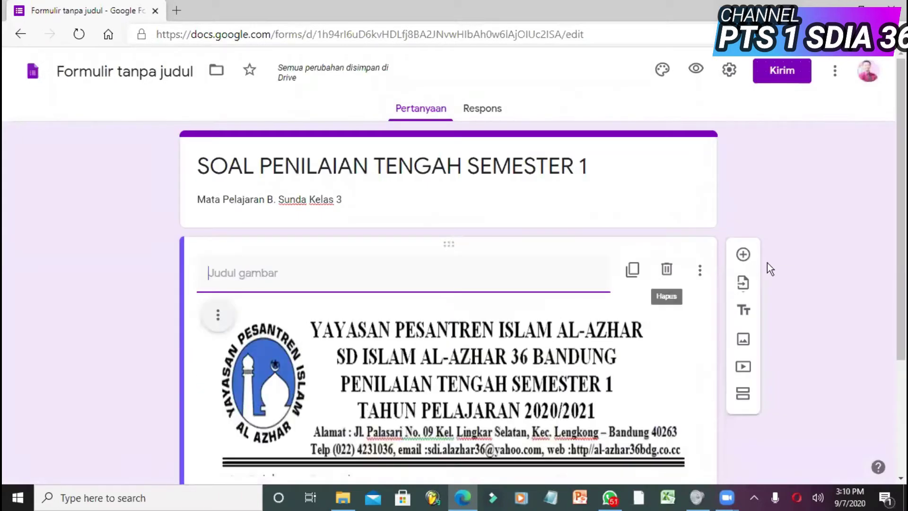
- Scroll below the header image and expand the untitled first question for editing
scroll(893, 247, "down", 3)
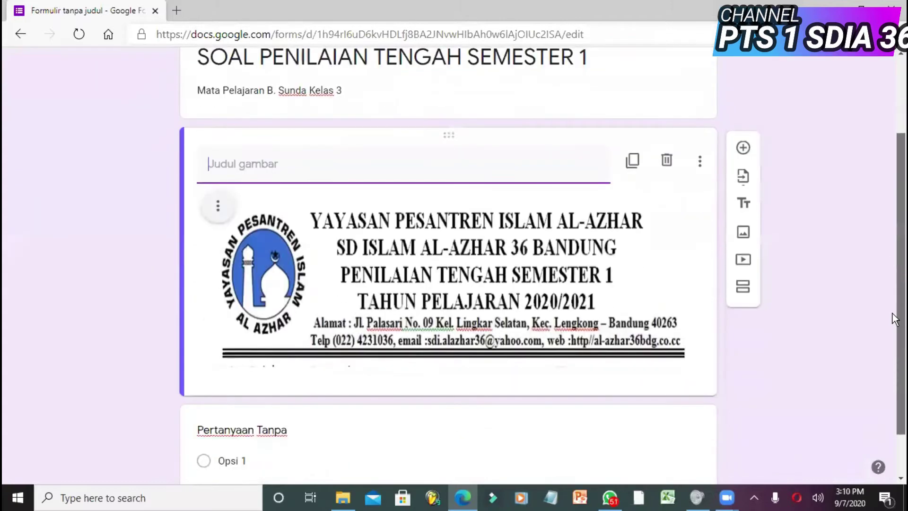
left_click_drag(893, 332, 893, 363)
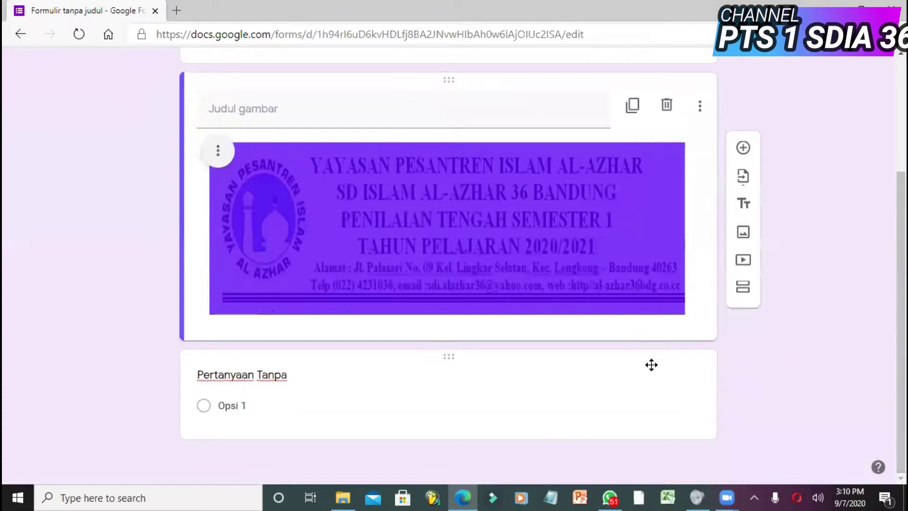
left_click(381, 379)
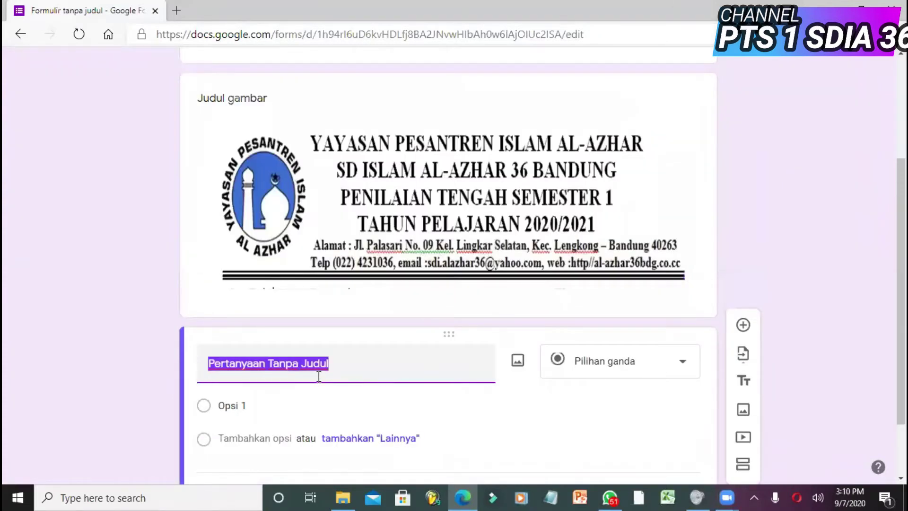
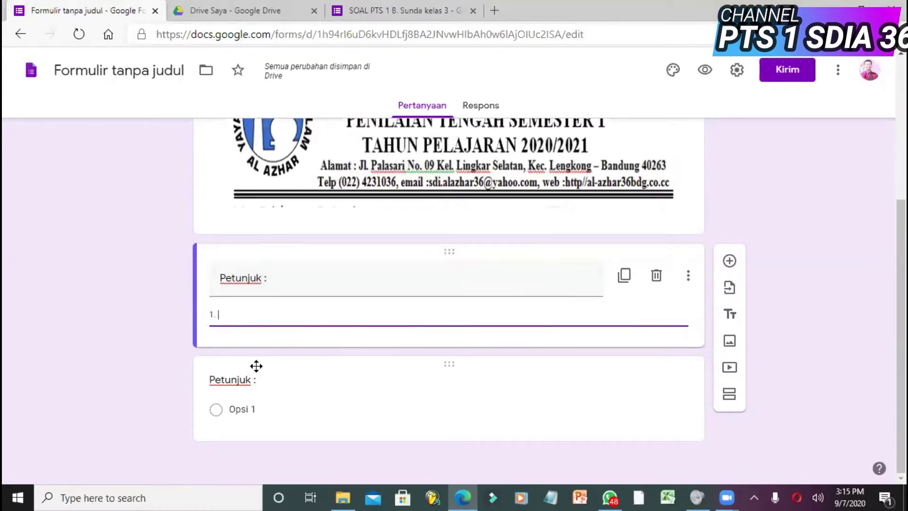
- Replace the second question's Petunjuk title with 'pasword'
left_click(246, 381)
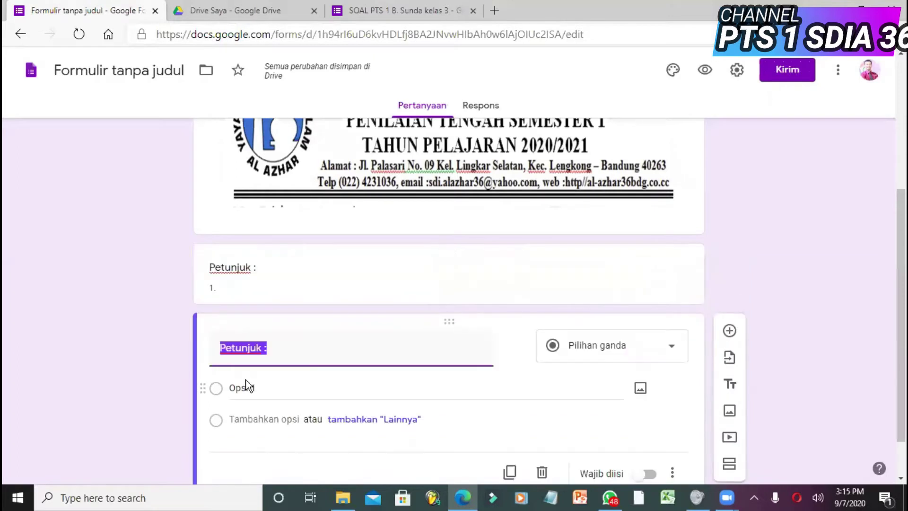
key("BackSpace")
type("paswor")
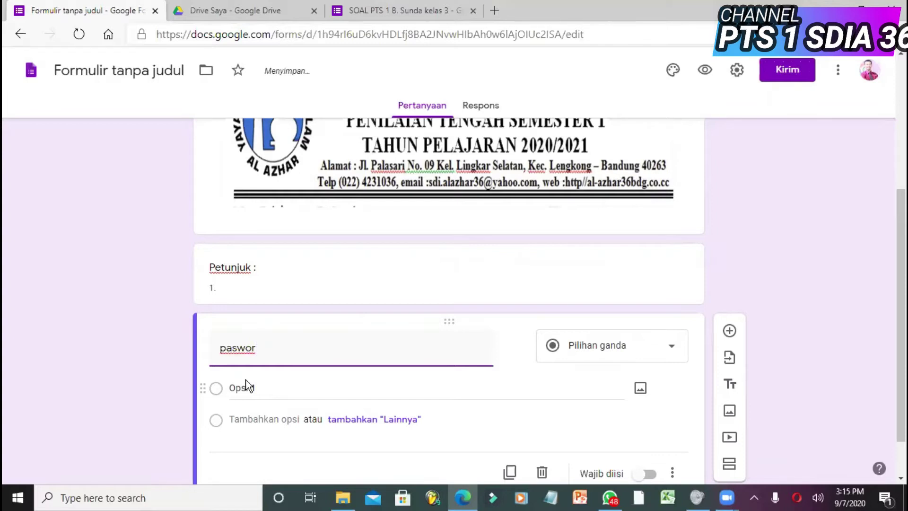
type("d")
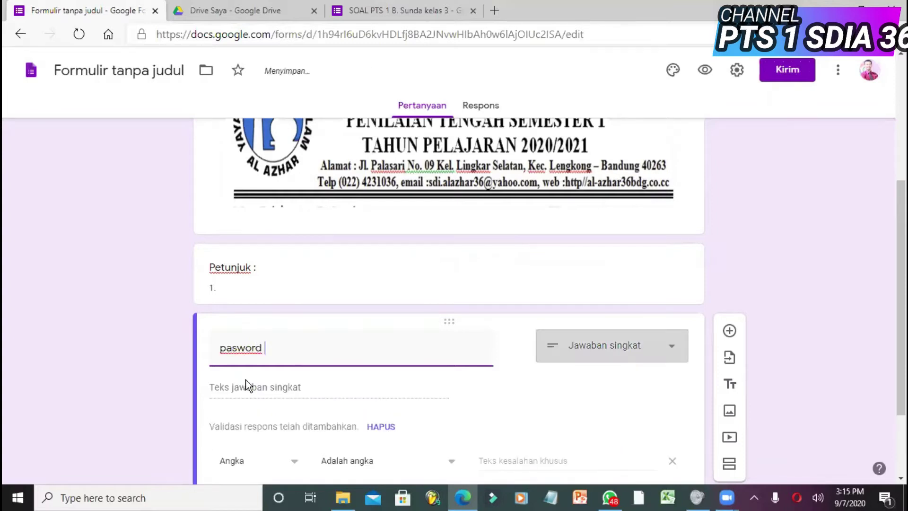
left_click(284, 392)
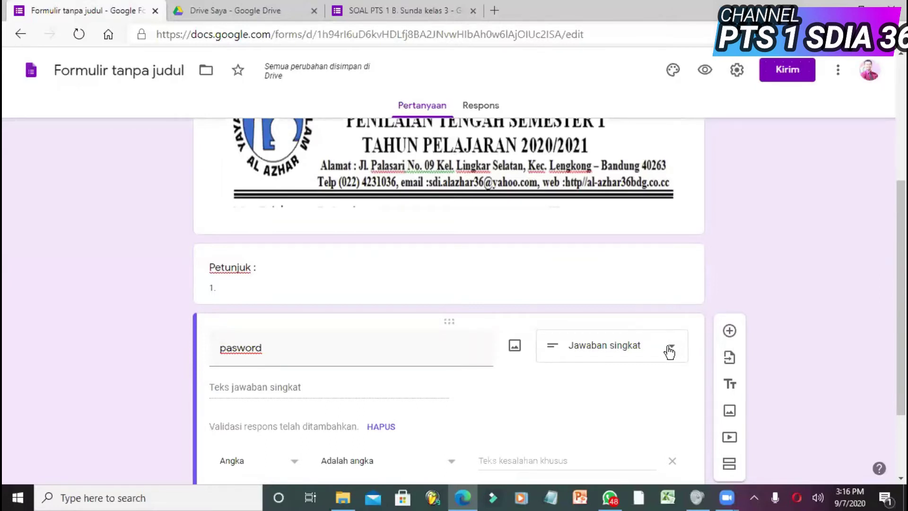
- Keep the question as Short answer and add response validation
left_click(670, 350)
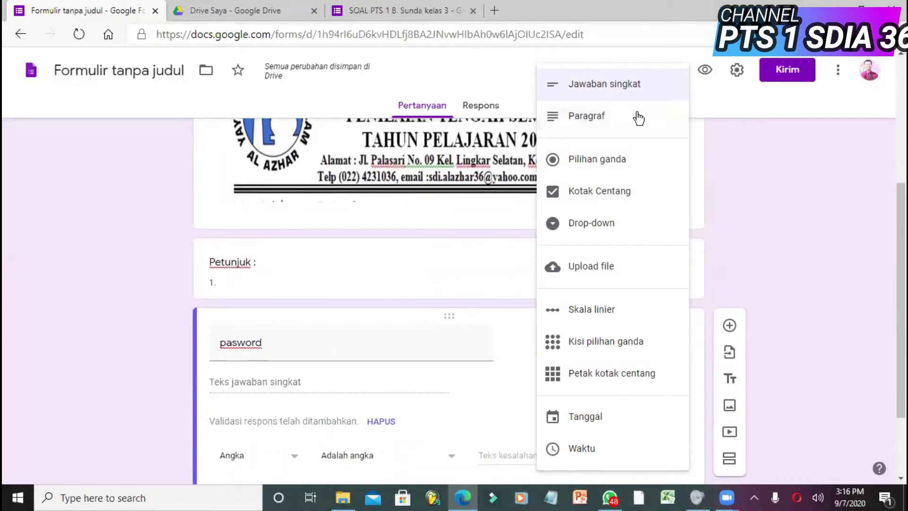
left_click(638, 98)
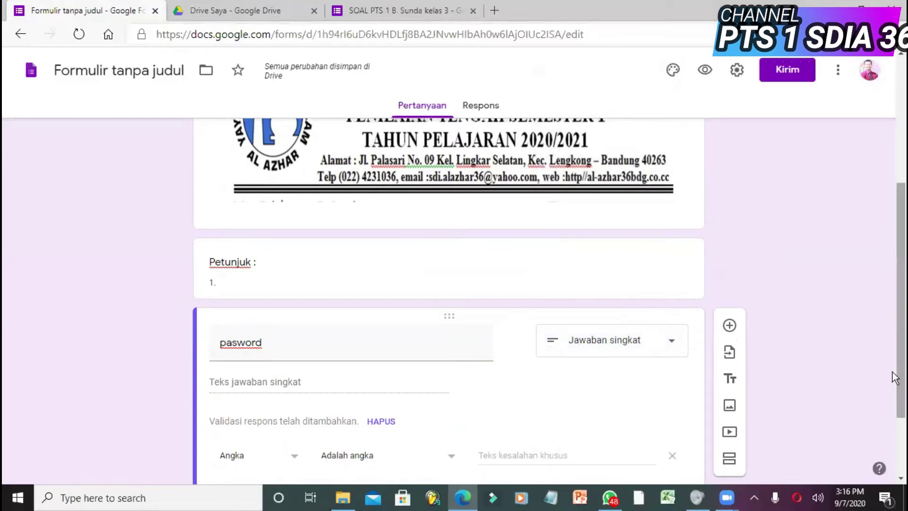
left_click_drag(894, 376, 894, 413)
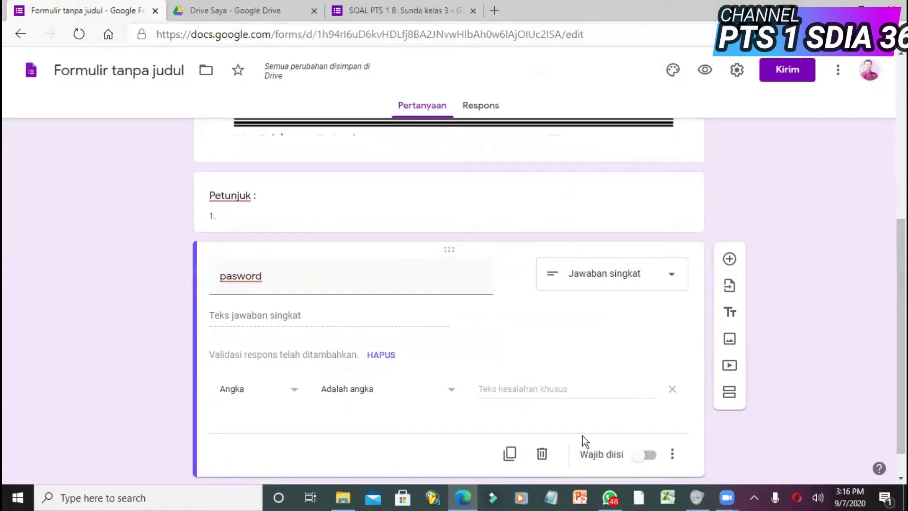
left_click(296, 396)
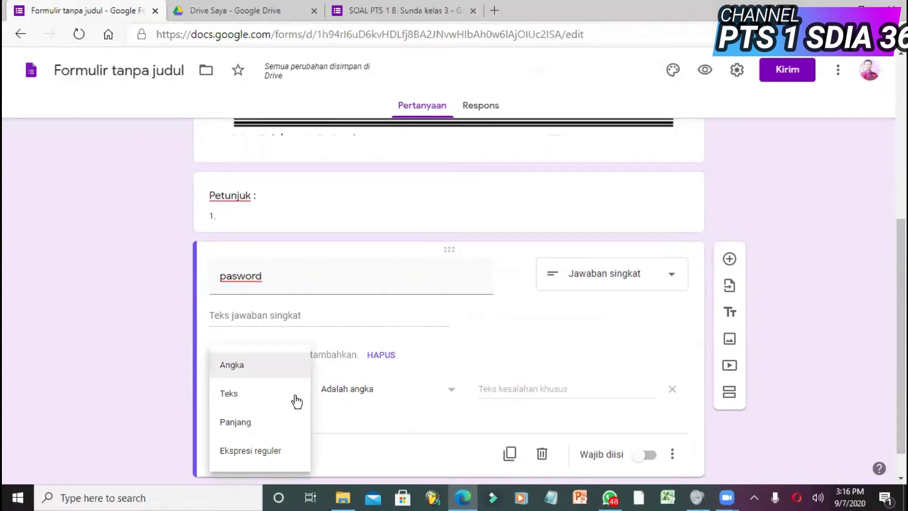
- Switch the validation to Teks and capitalise the title to 'Pasword'
left_click(259, 400)
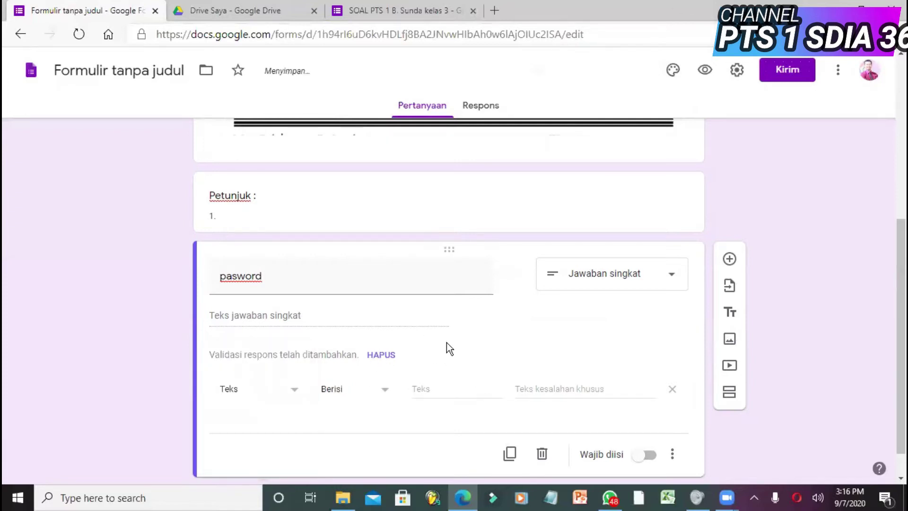
left_click(417, 389)
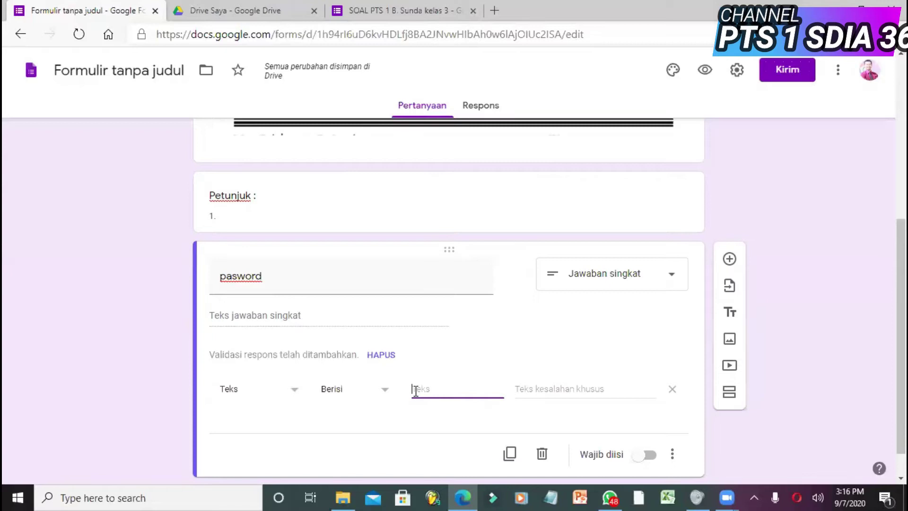
left_click(224, 276)
left_click(222, 280)
key("Delete")
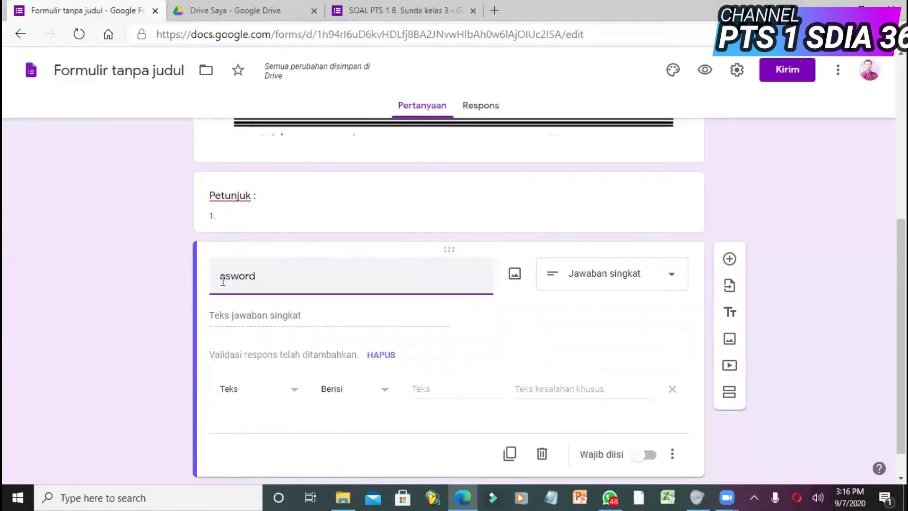
type("P")
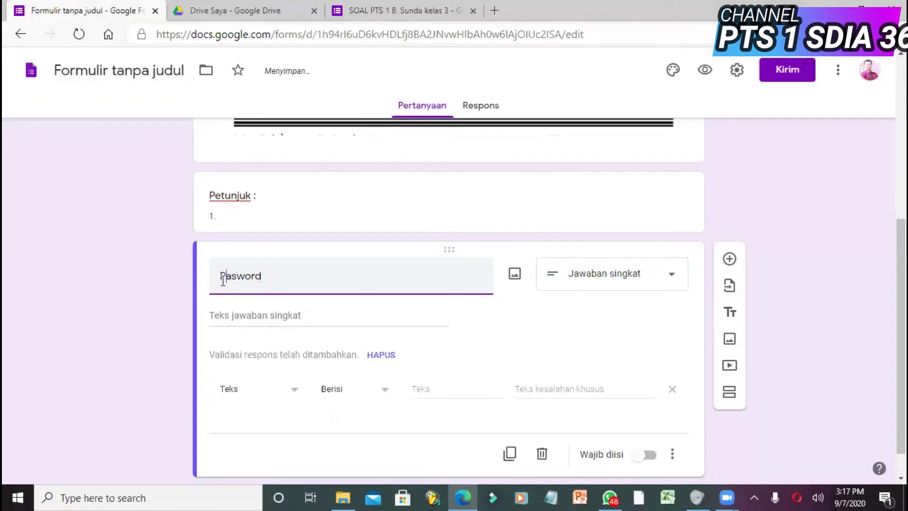
- Enter the exam password as the text the answer must contain (Berisi)
left_click(443, 391)
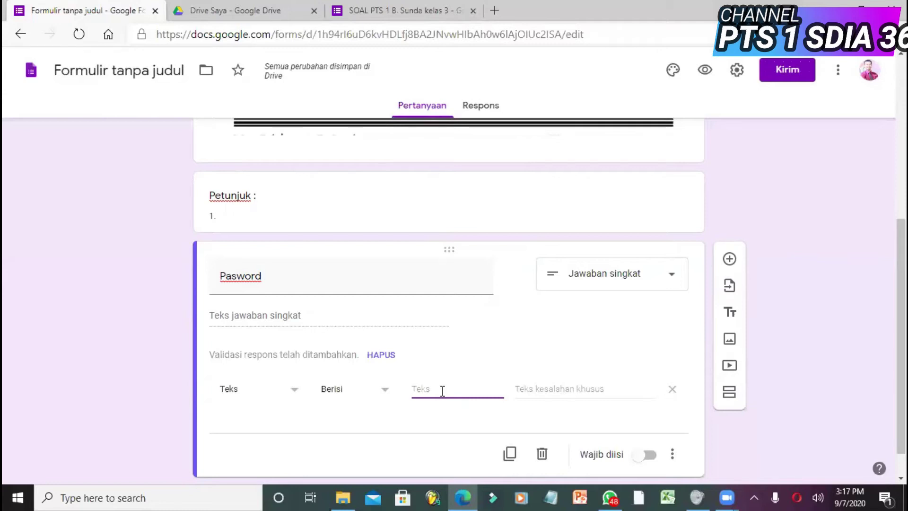
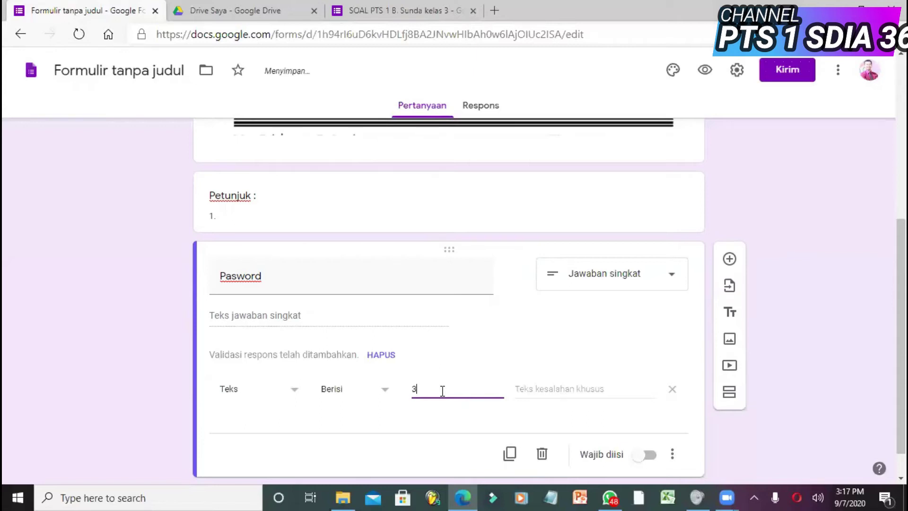
scroll(892, 334, "down", 1)
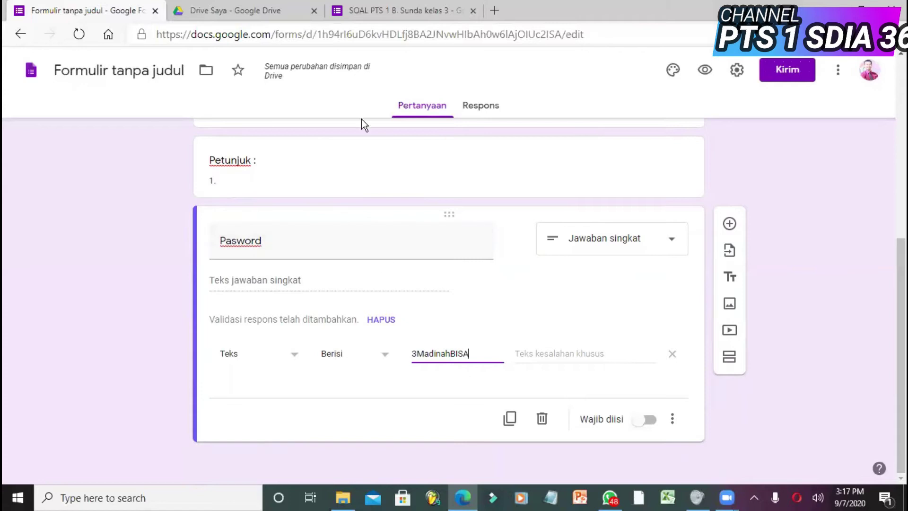
left_click(399, 12)
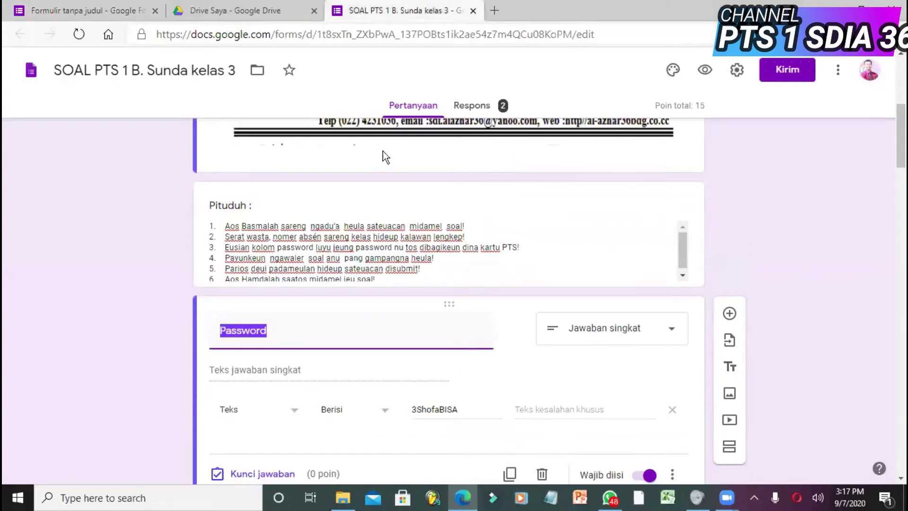
- Check that the Nomer absen question keeps its number validation
left_click_drag(896, 161, 896, 212)
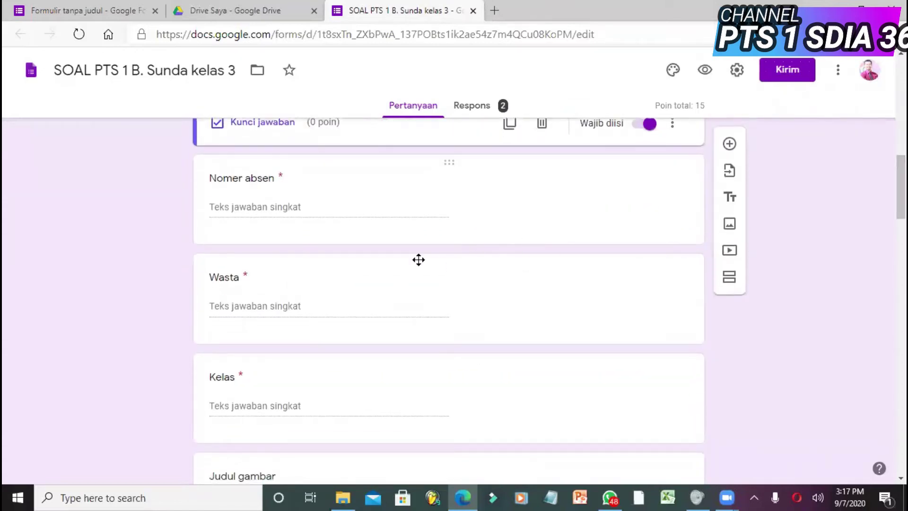
left_click(279, 177)
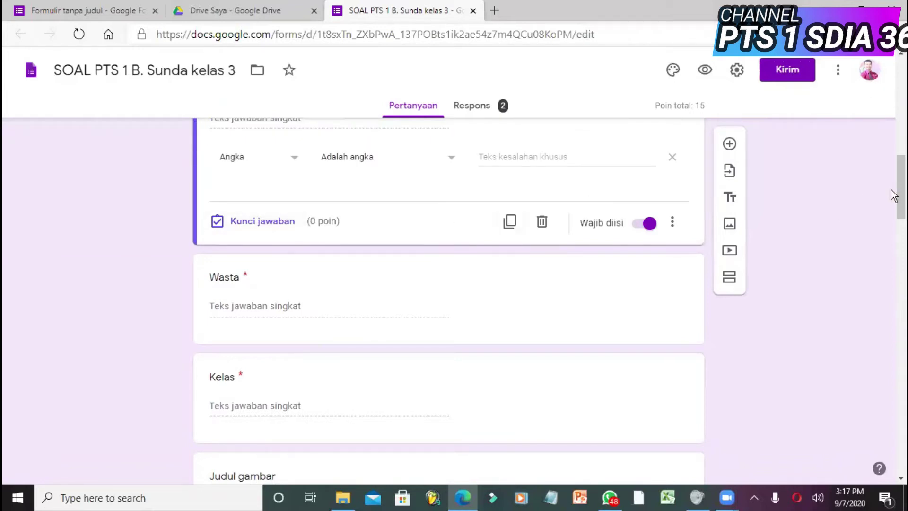
scroll(893, 172, "up", 2)
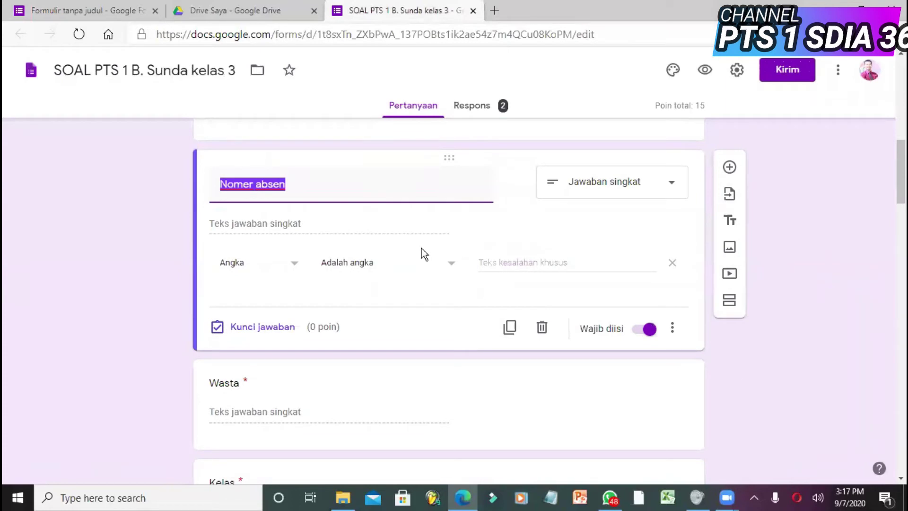
left_click(296, 178)
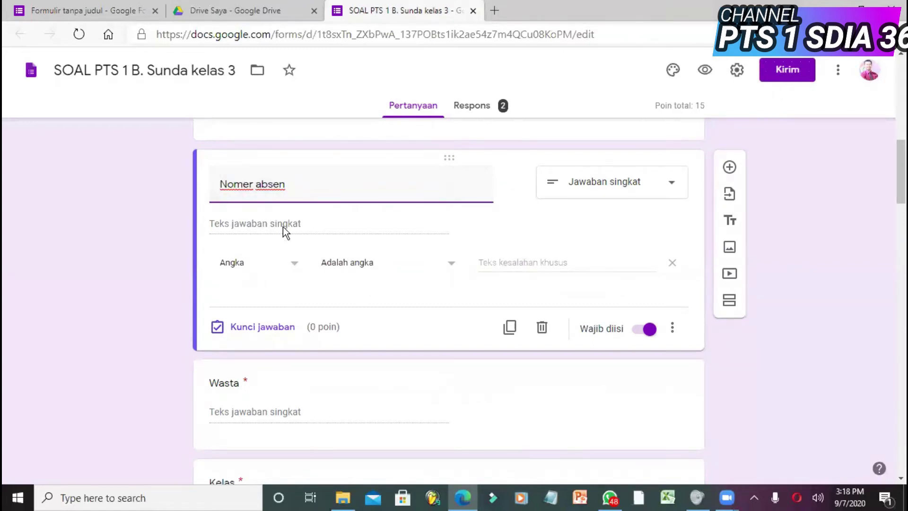
left_click(295, 265)
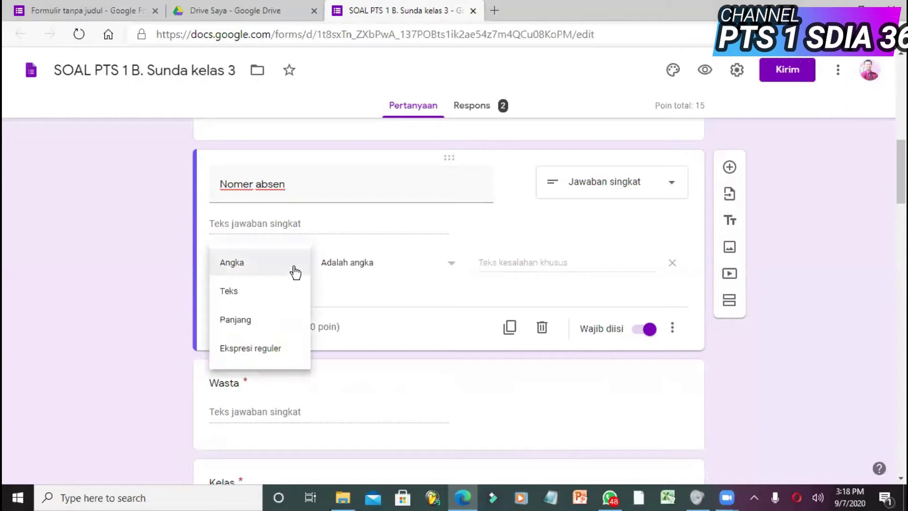
left_click(296, 271)
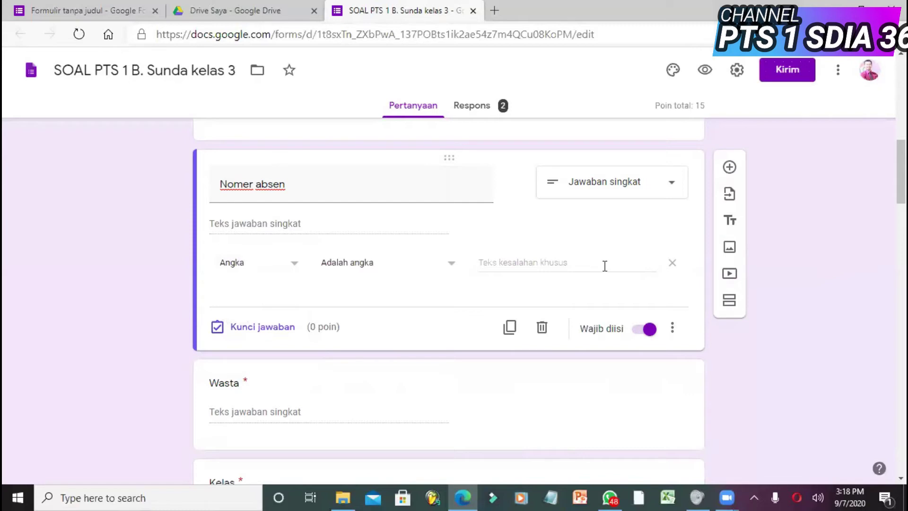
- Review the Password question's validation, then open the form's Setelan dialog
left_click_drag(897, 194, 895, 162)
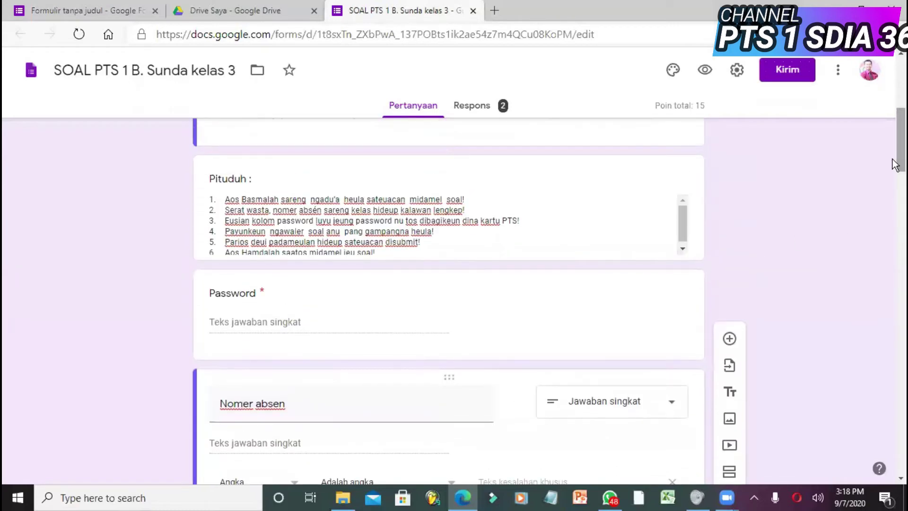
left_click(468, 315)
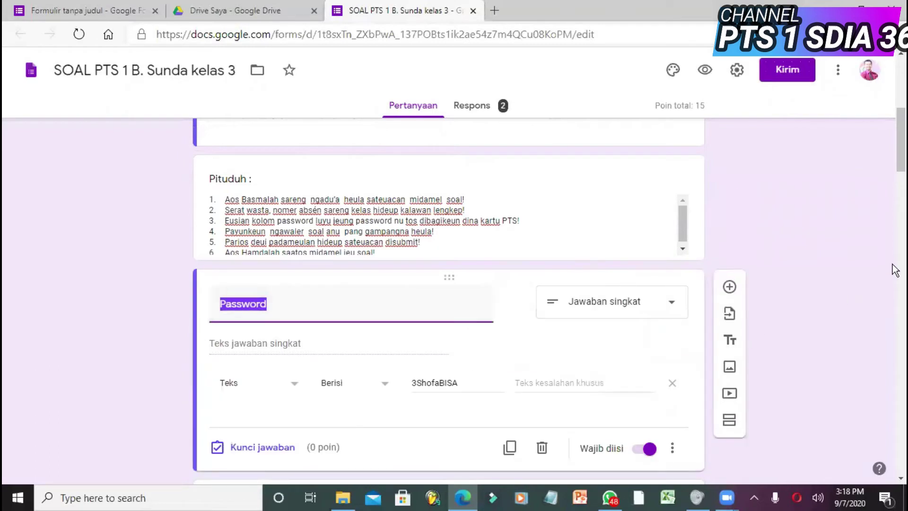
left_click_drag(895, 174, 894, 240)
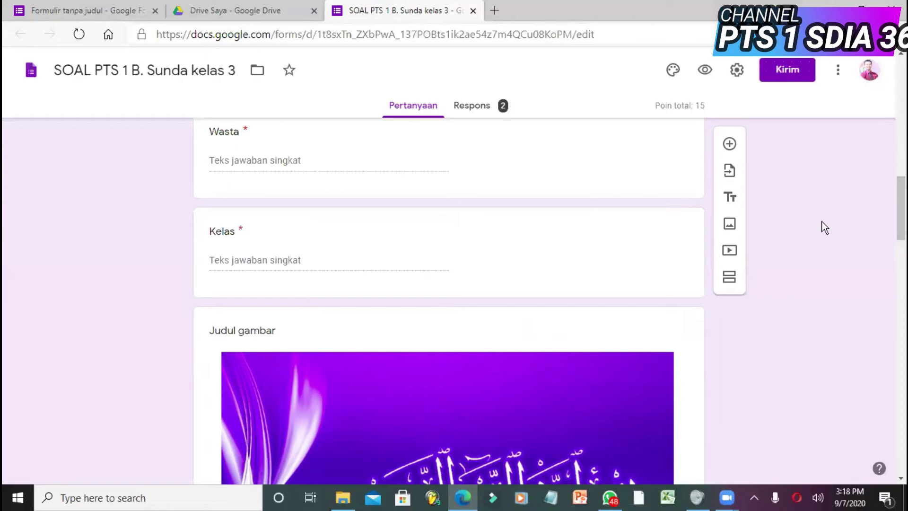
left_click_drag(901, 202, 896, 176)
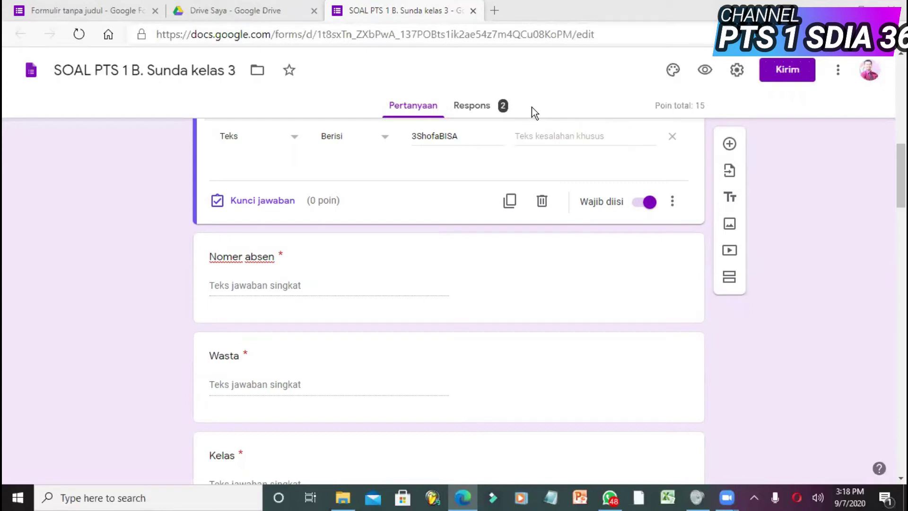
left_click(738, 71)
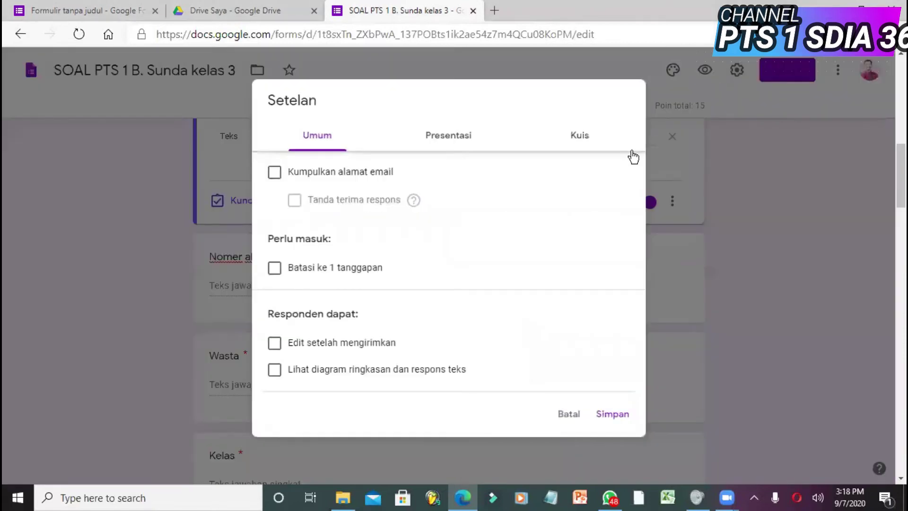
- Keep quiz mode on with scores released 'Segera setelah setiap pengiriman', and save
left_click(460, 138)
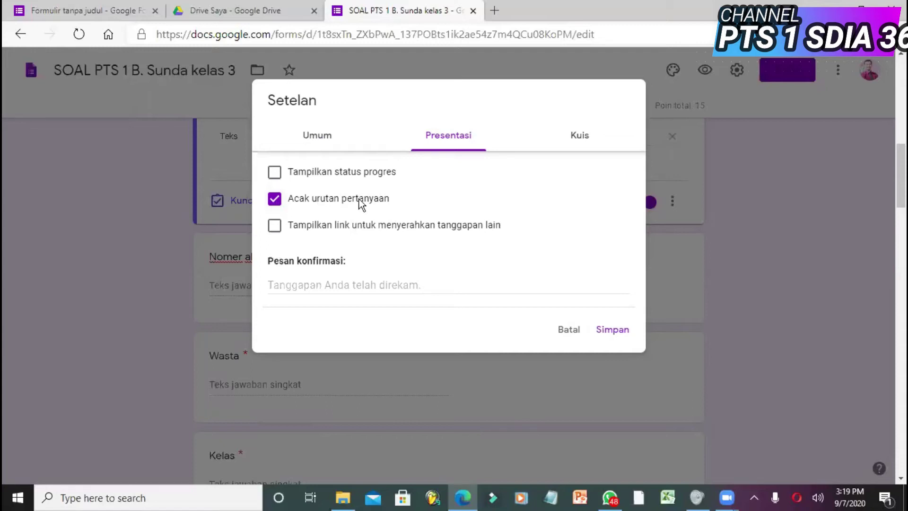
left_click(587, 138)
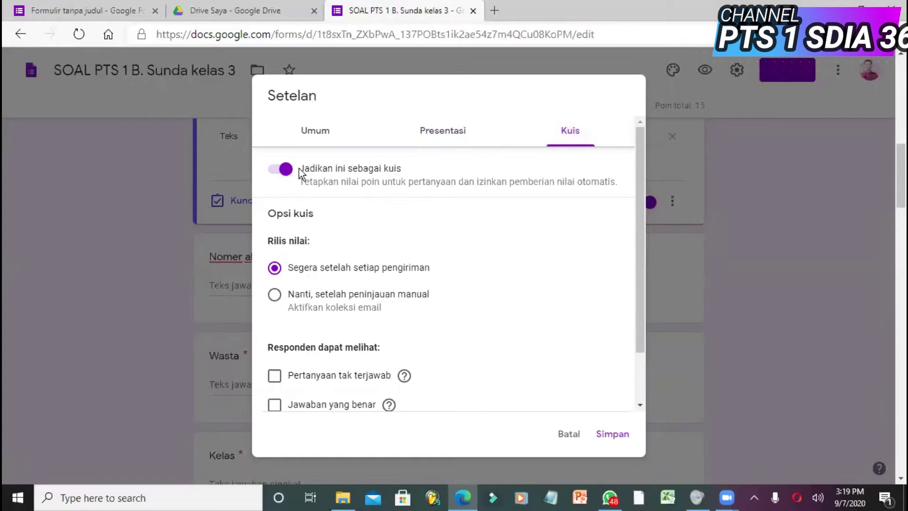
left_click(283, 171)
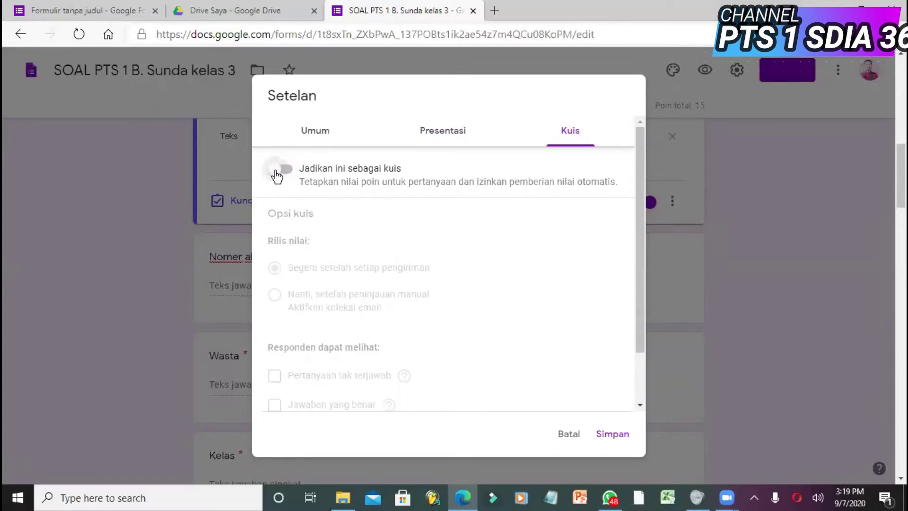
left_click(283, 171)
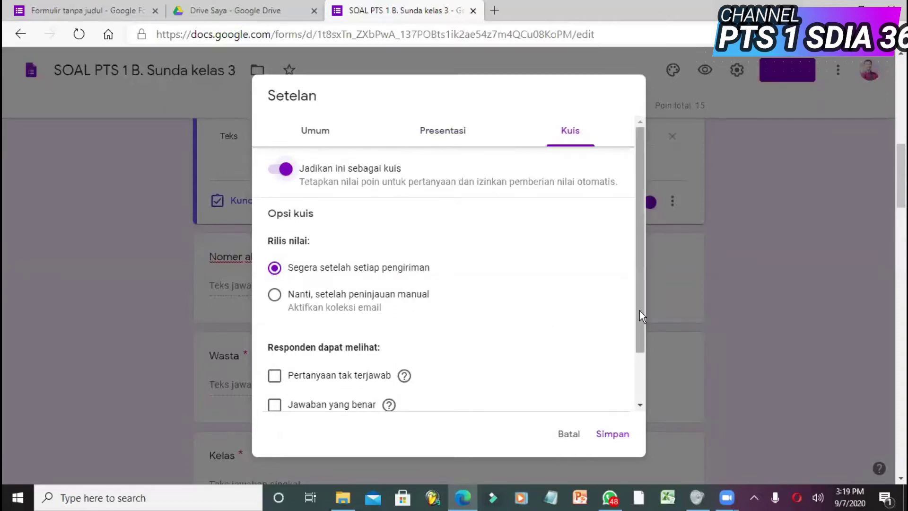
left_click_drag(640, 314, 637, 371)
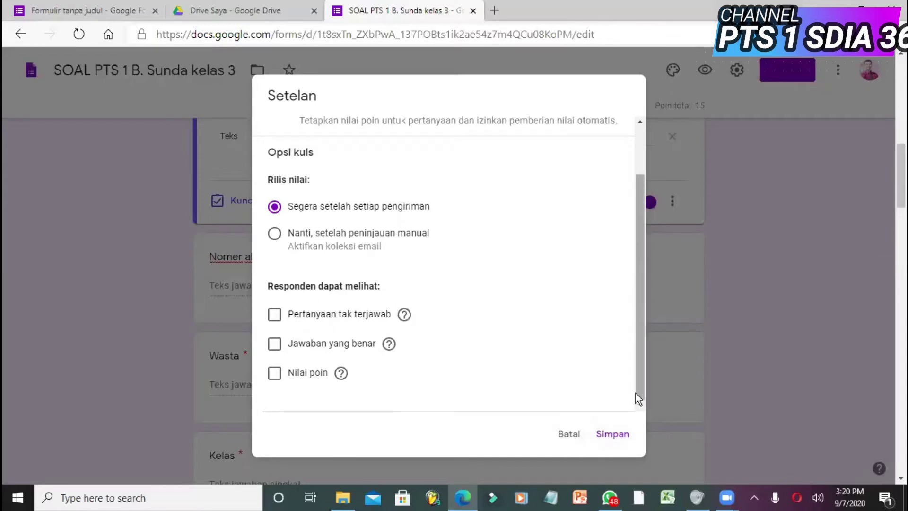
mouse_move(638, 390)
left_mouse_down()
mouse_move(639, 329)
mouse_move(646, 404)
left_mouse_up()
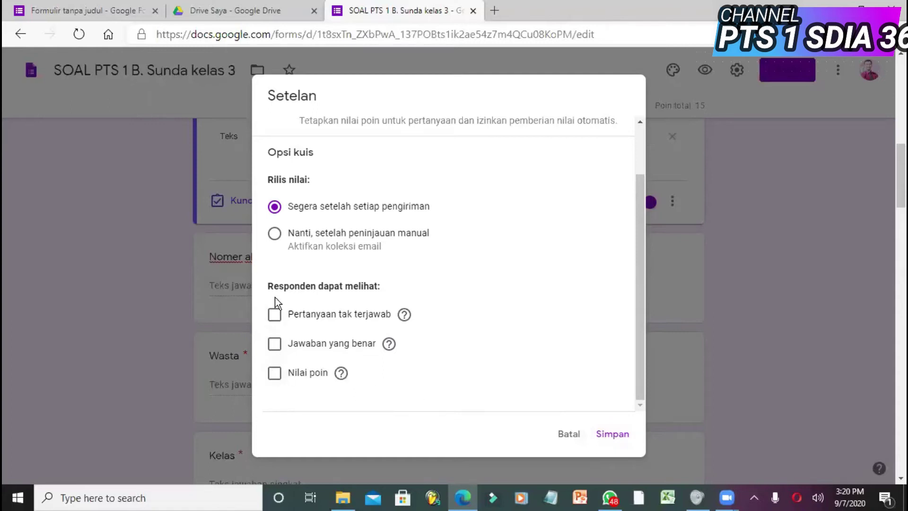
left_click(614, 438)
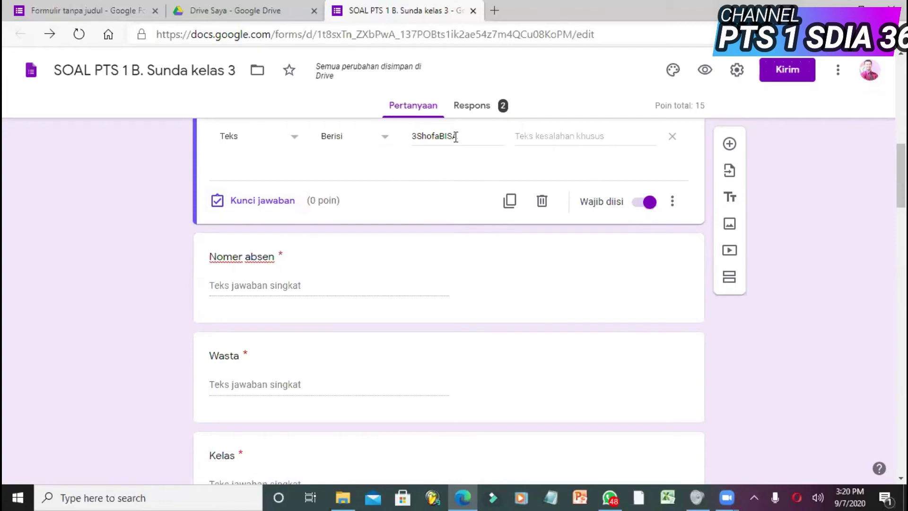
- Review the Password question's text validation, then return to 'Formulir tanpa judul'
left_click_drag(893, 183, 892, 167)
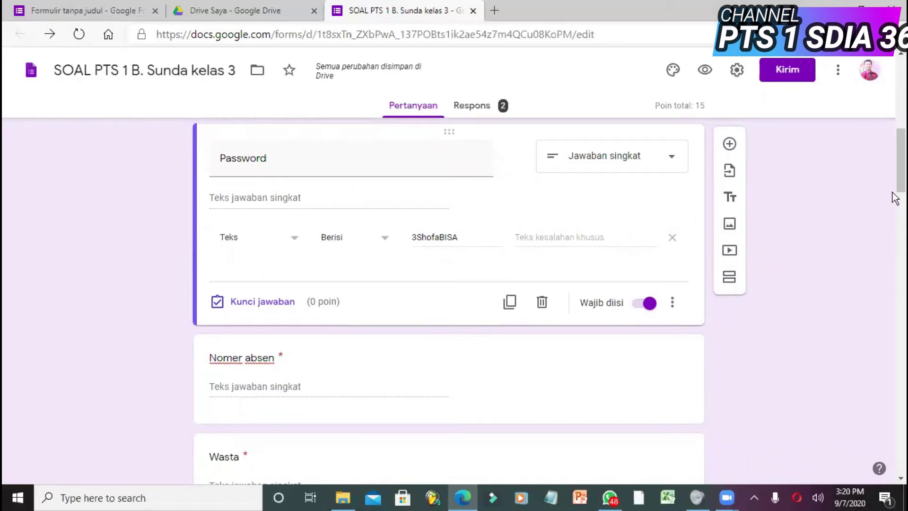
left_click_drag(896, 178, 893, 244)
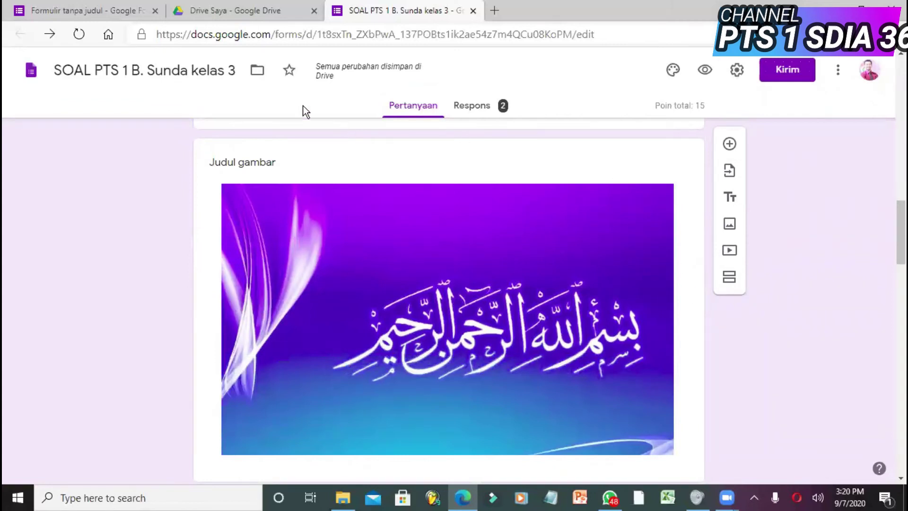
left_click(85, 11)
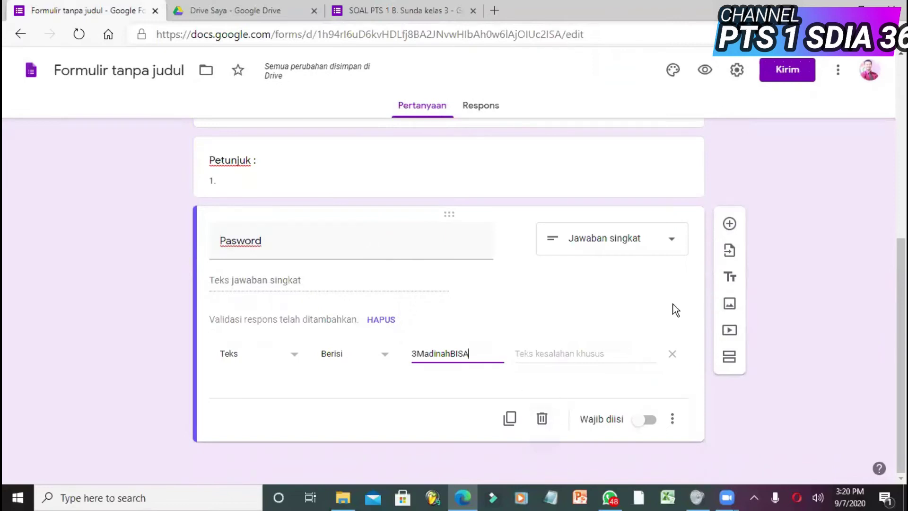
- Open the Sisipkan gambar dialog below Pasword and bring File Explorer forward instead of browsing
left_click(649, 305)
left_click(334, 250)
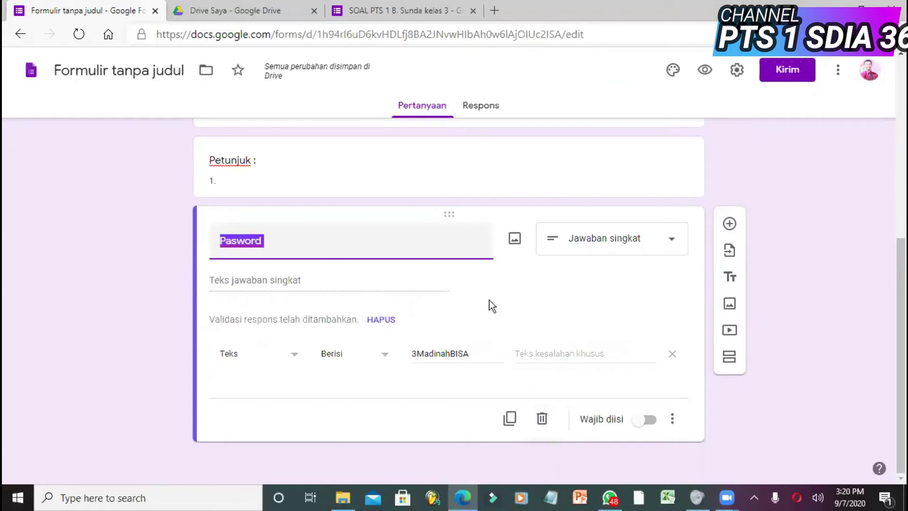
left_click(730, 305)
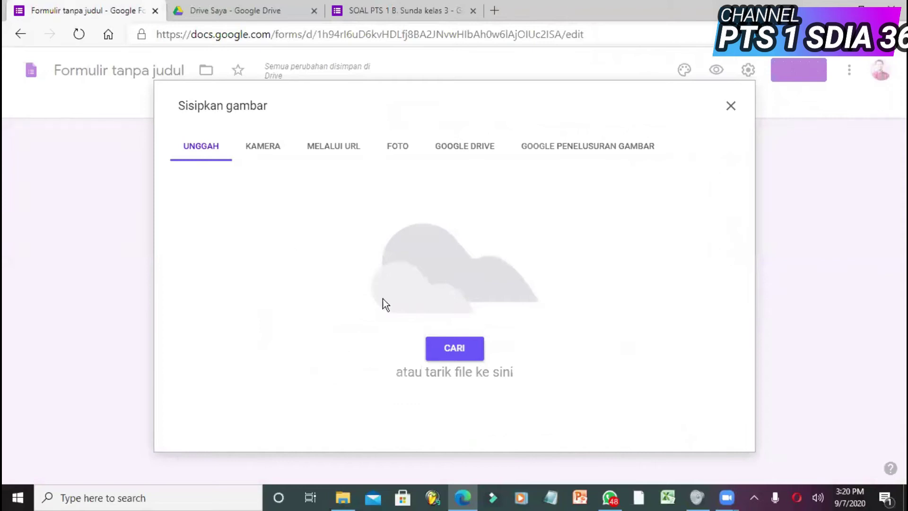
left_click(458, 356)
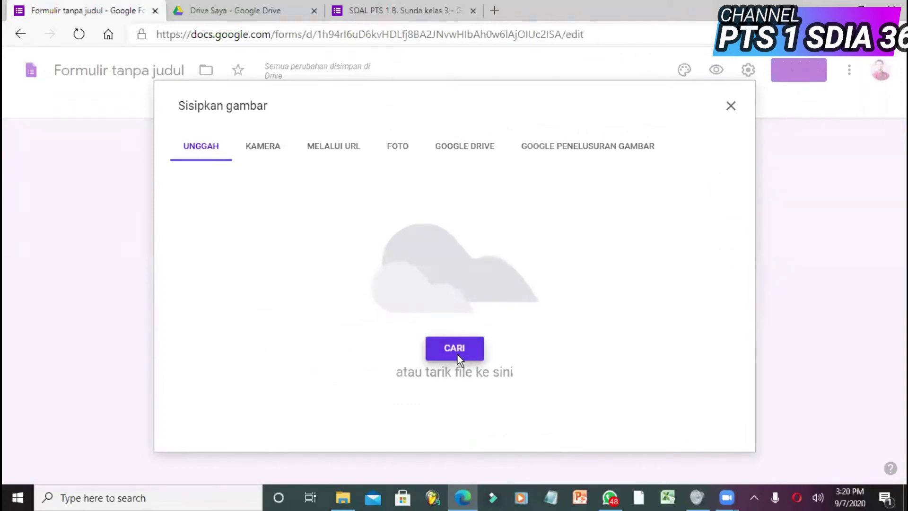
left_click(410, 297)
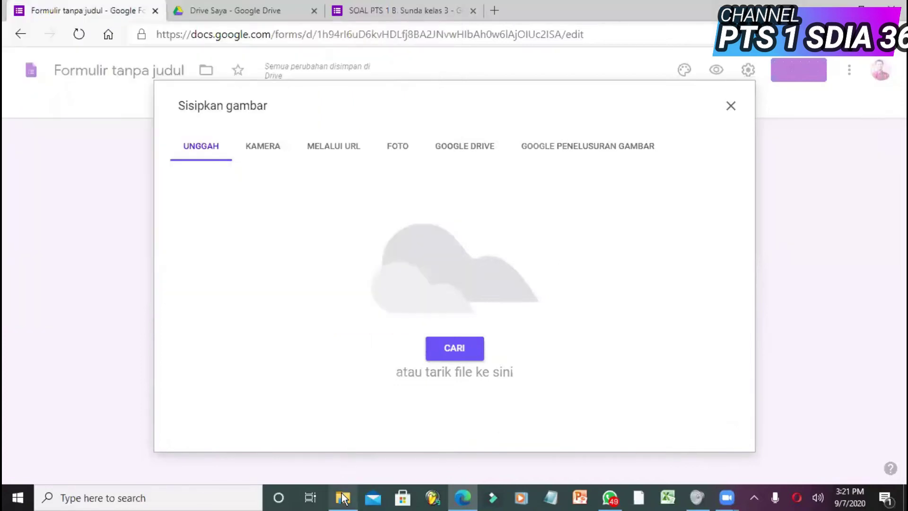
mouse_move(343, 498)
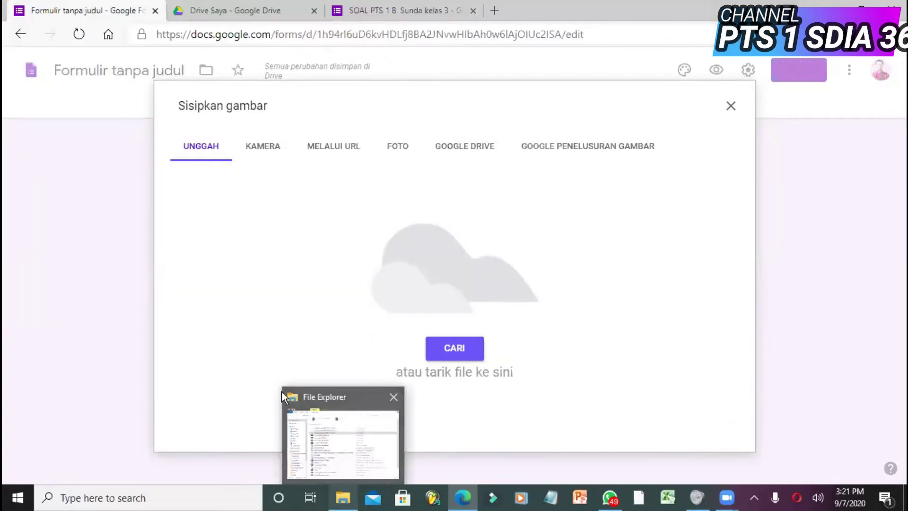
left_click(354, 426)
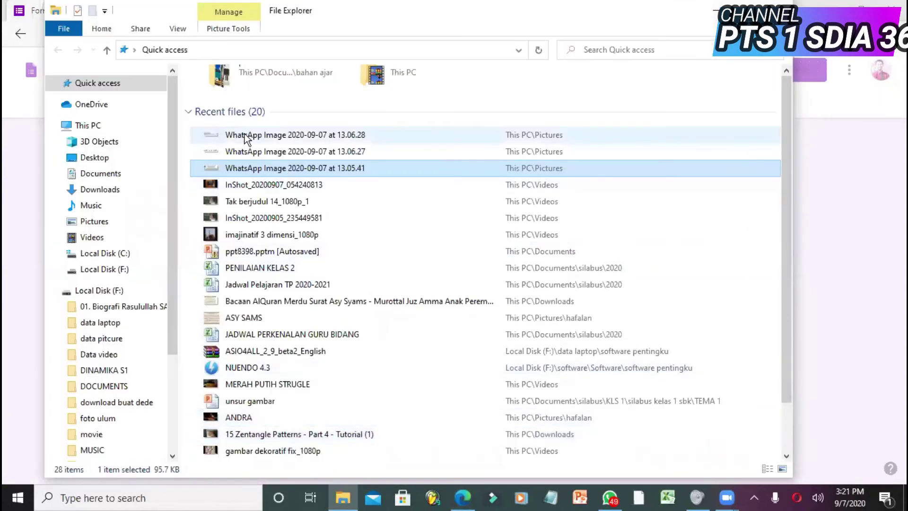
- Drag 'WhatsApp Image 2020-09-07 at 13.06.28' from Recent files into the insert-image dialog
left_click_drag(236, 135, 459, 320)
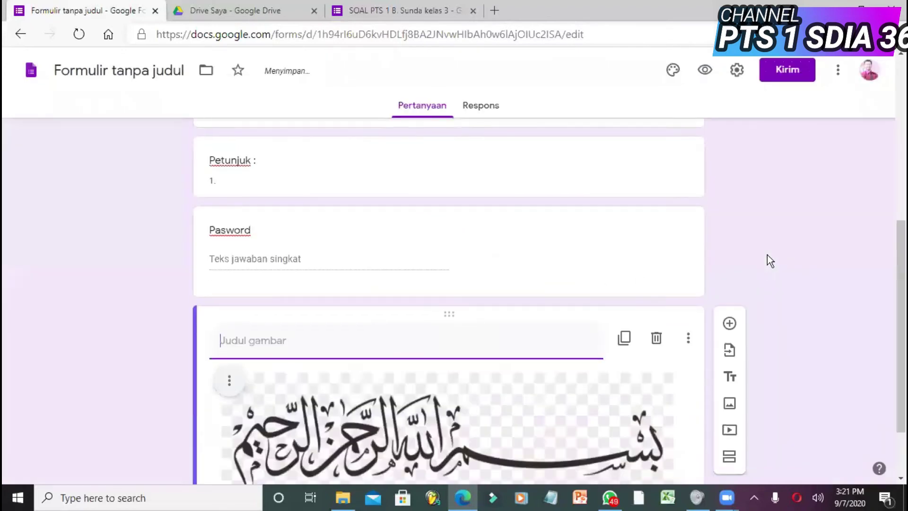
- Add a blank multiple-choice question directly beneath the Bismillah image
left_click_drag(895, 302, 894, 390)
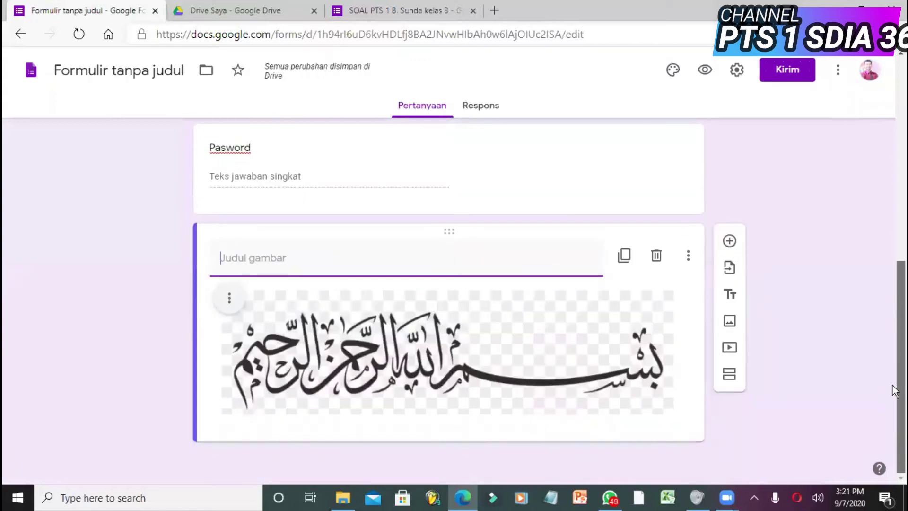
left_click(730, 241)
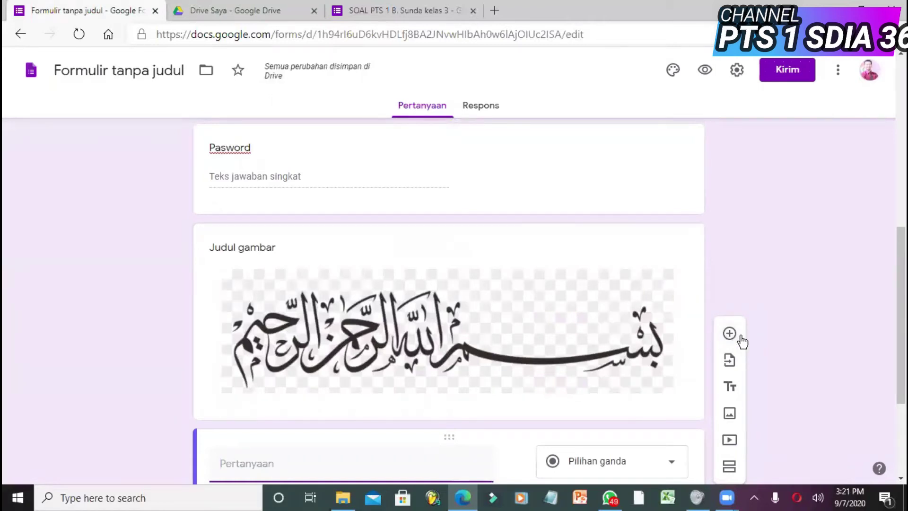
scroll(895, 318, "down", 4)
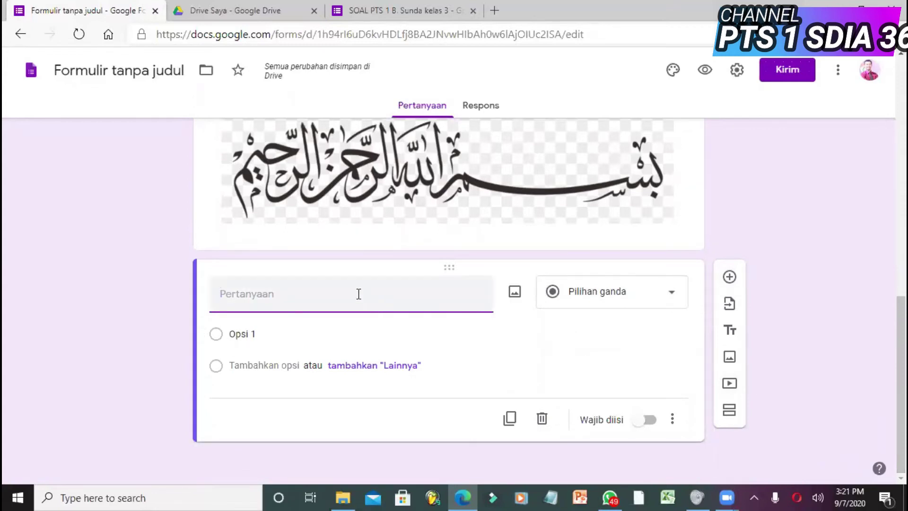
left_click(404, 11)
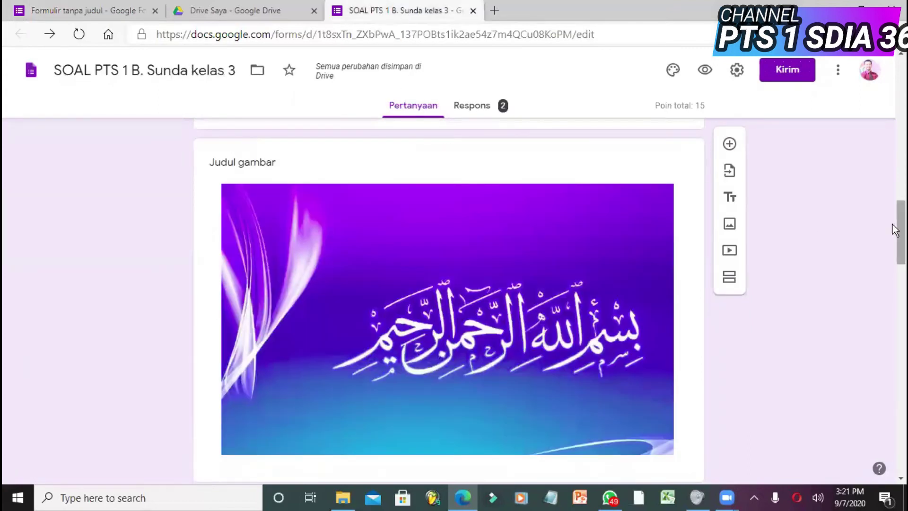
- Copy the SOAL PTS consent question's pledge statement and paste it as the new question's title
left_click_drag(896, 230, 896, 274)
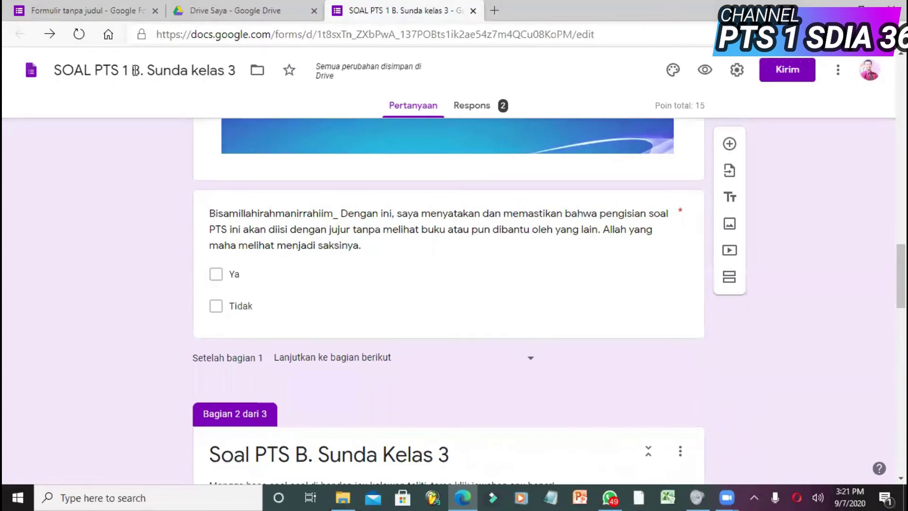
left_click(92, 12)
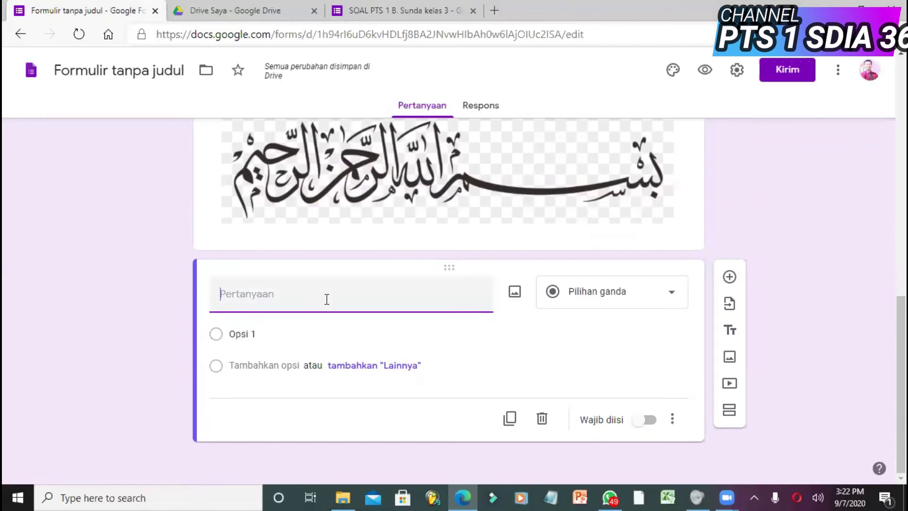
left_click(373, 10)
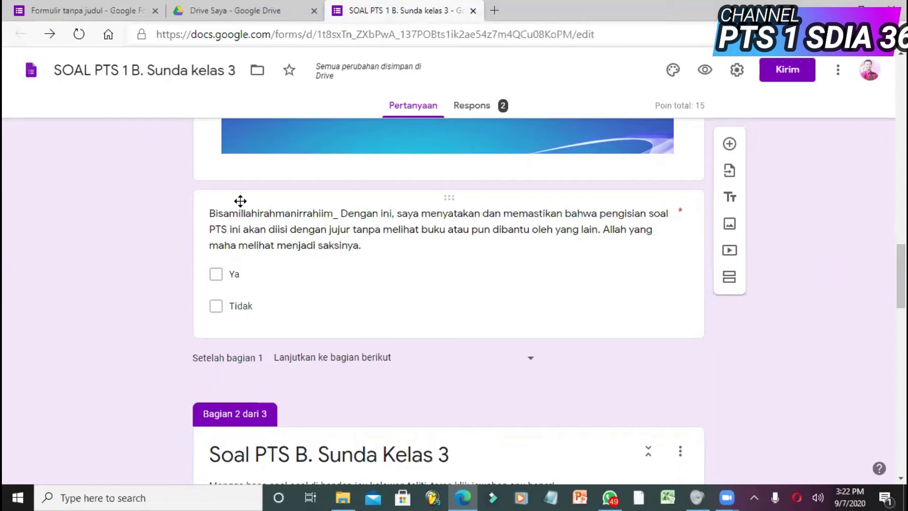
left_click(240, 219)
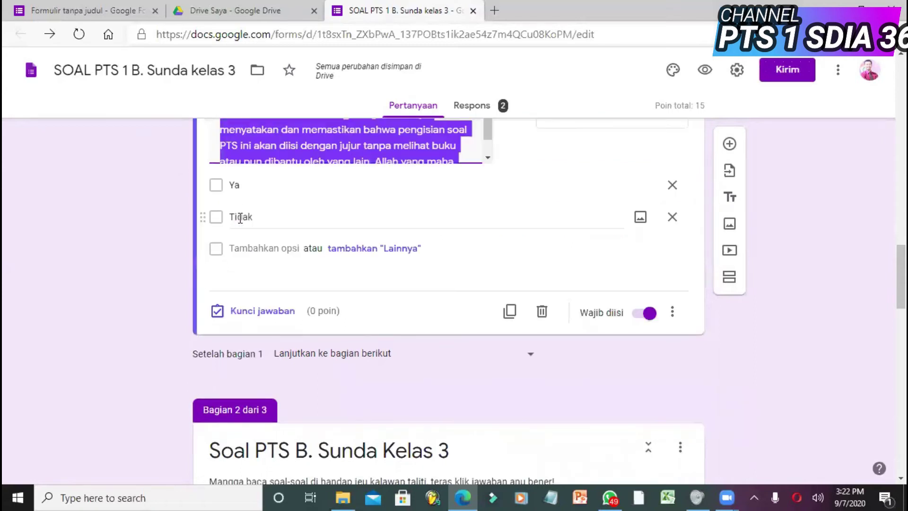
left_click(107, 12)
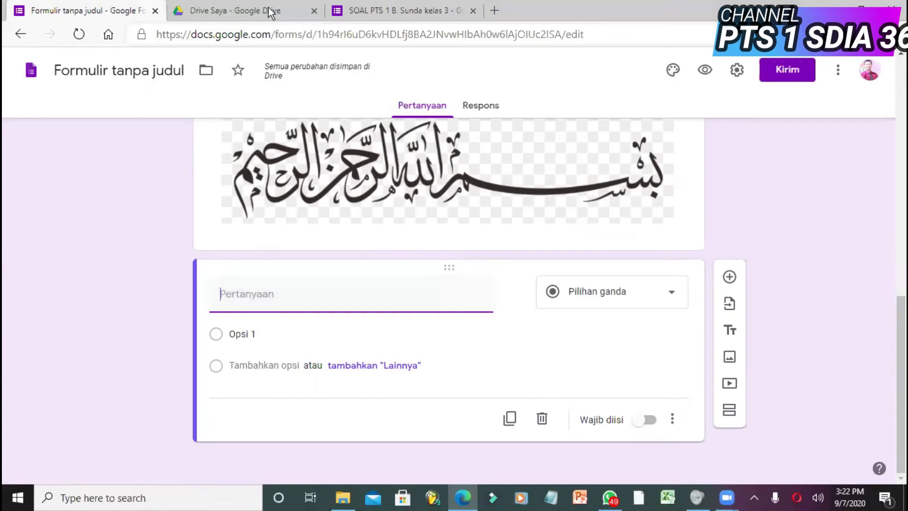
left_click(378, 13)
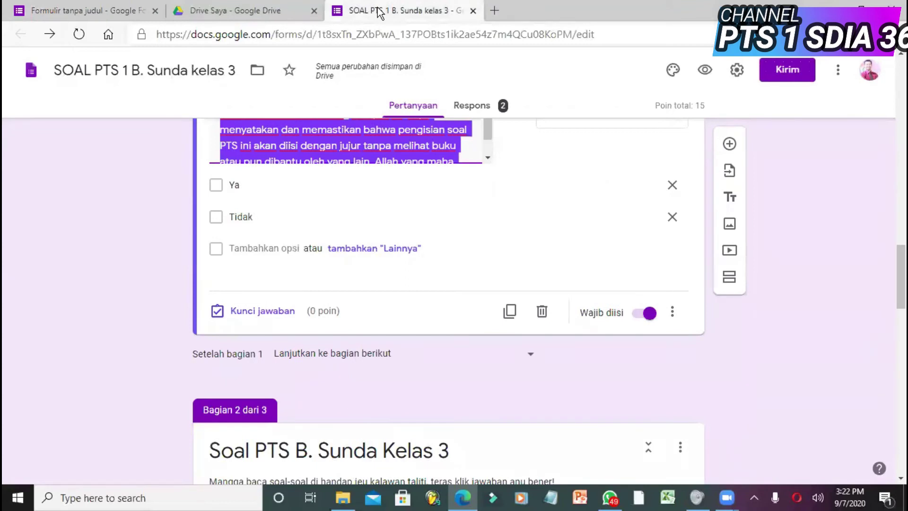
left_click(124, 12)
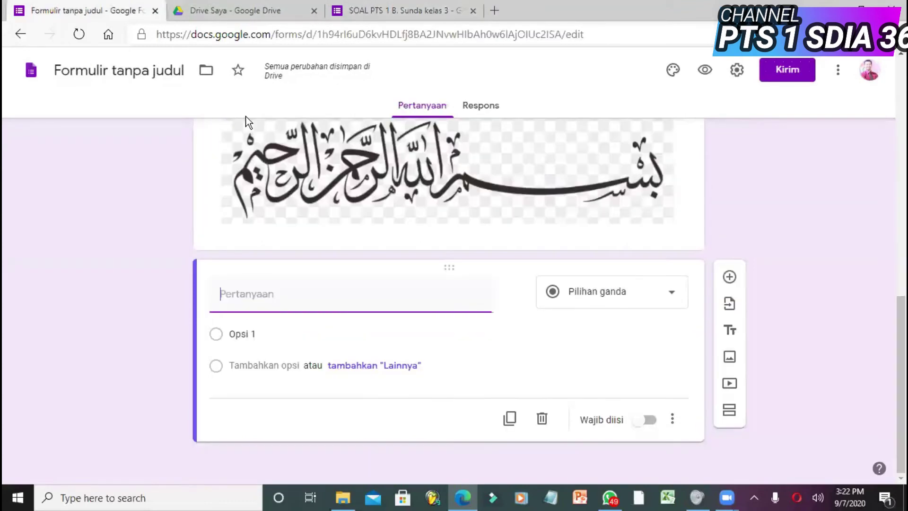
type("Bisamillahirahmanirrahiim_ Dengan ini, saya menyatakan dan memastikan bahwa pengisian soal PTS ini akan diisi dengan jujur tanpa melihat buku atau pun dibantu oleh yang lain. Allah yang maha melihat menjadi saksinya.")
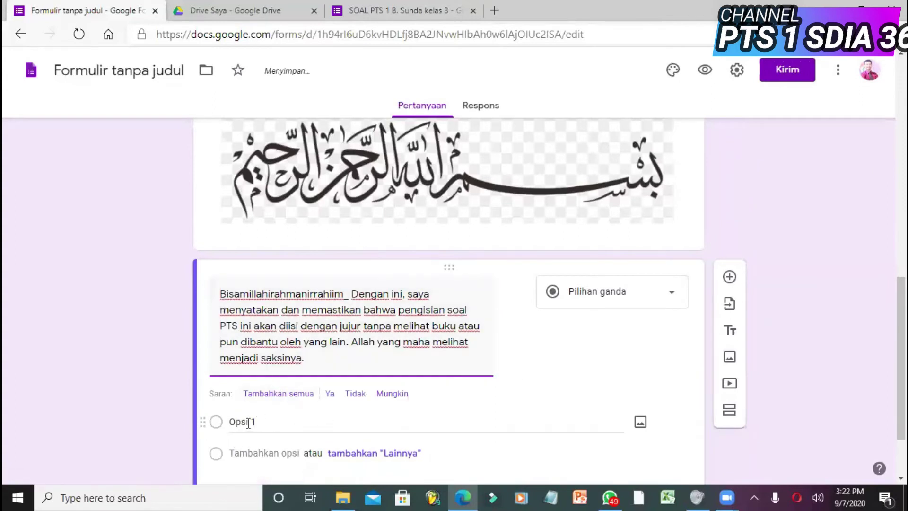
- Give the pledge question choices Ya and Tidak, mark it required, and zoom to 90%
left_click(248, 422)
left_click(328, 397)
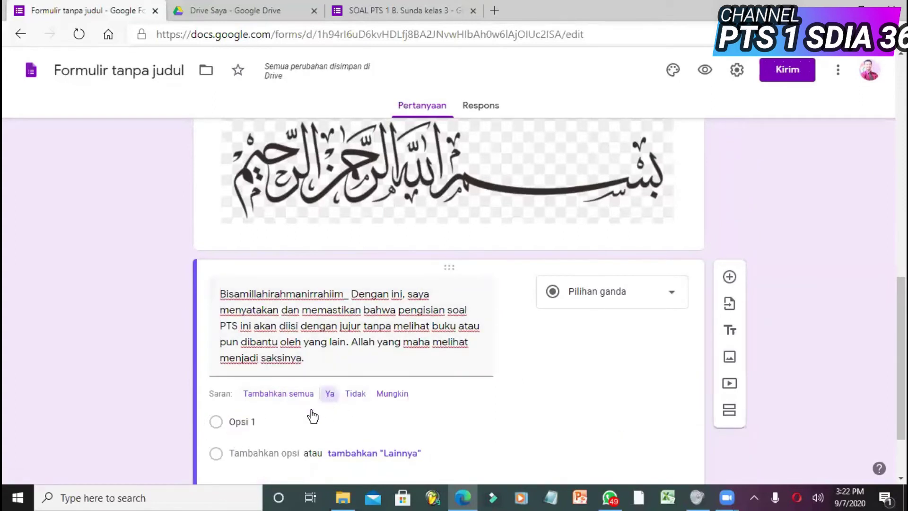
left_click(239, 452)
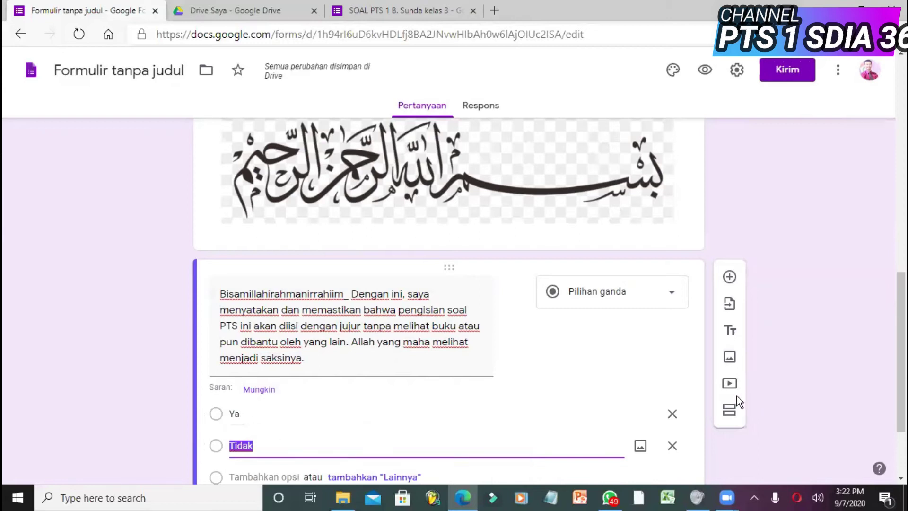
left_click_drag(899, 379, 898, 419)
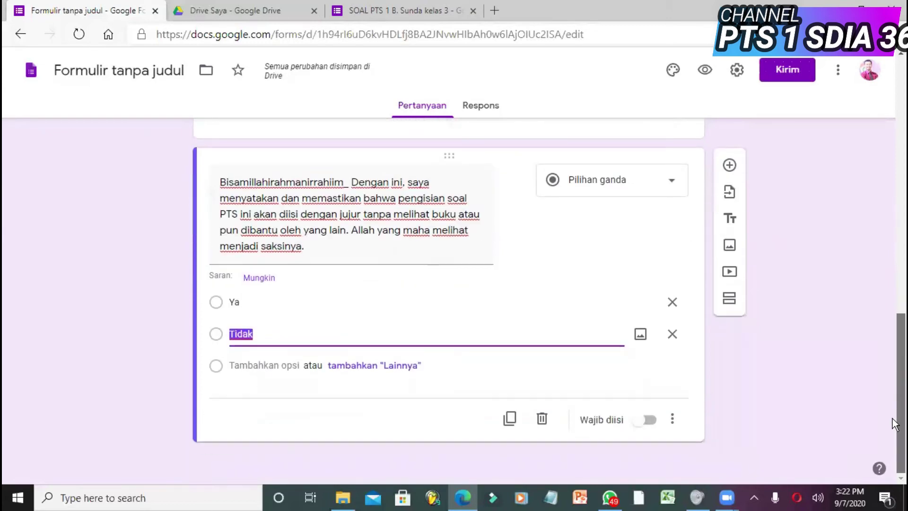
left_click(649, 421)
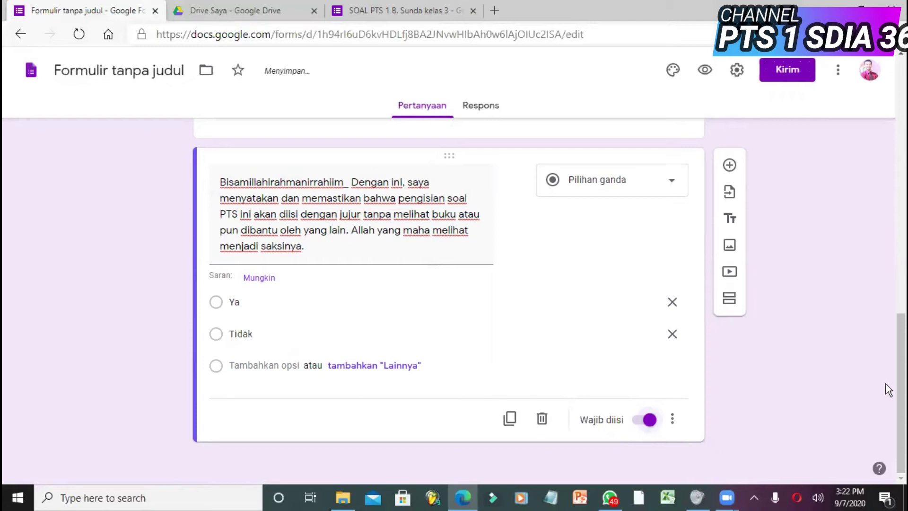
left_click_drag(899, 385, 889, 227)
key("ctrl+minus")
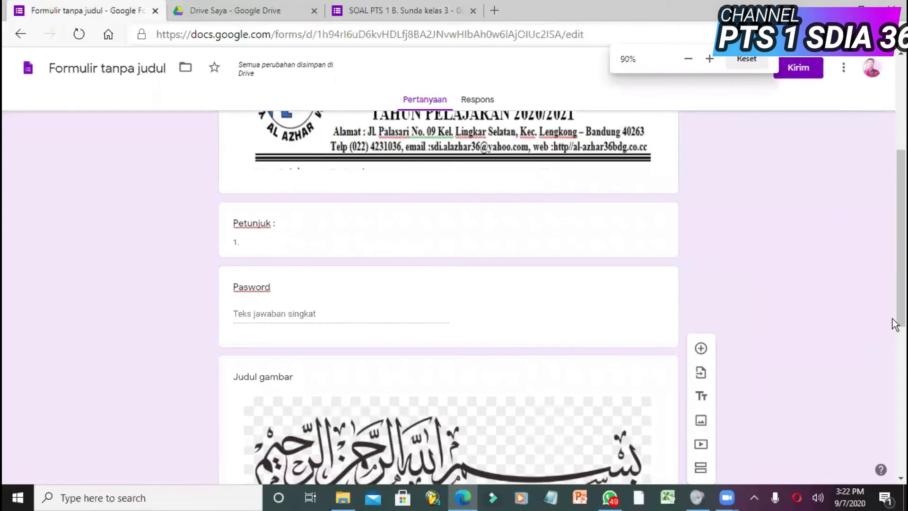
- Check the required Ya/Tidak pledge question, then add a second section after it
left_click_drag(895, 321, 894, 462)
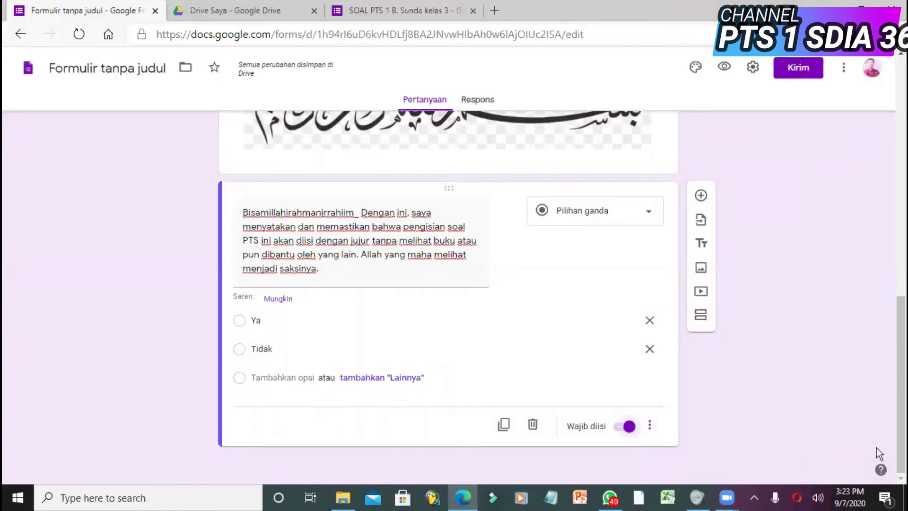
scroll(877, 448, "up", 1)
left_click_drag(893, 430, 866, 281)
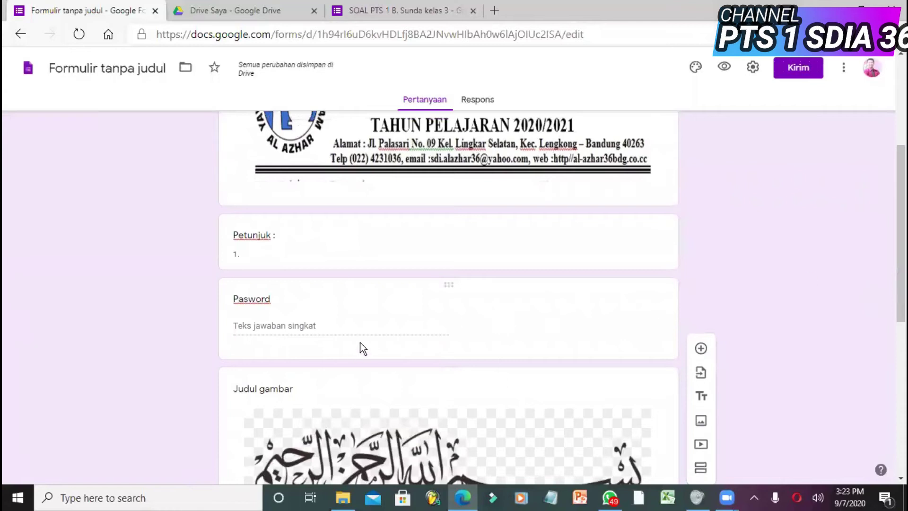
left_click_drag(899, 293, 882, 445)
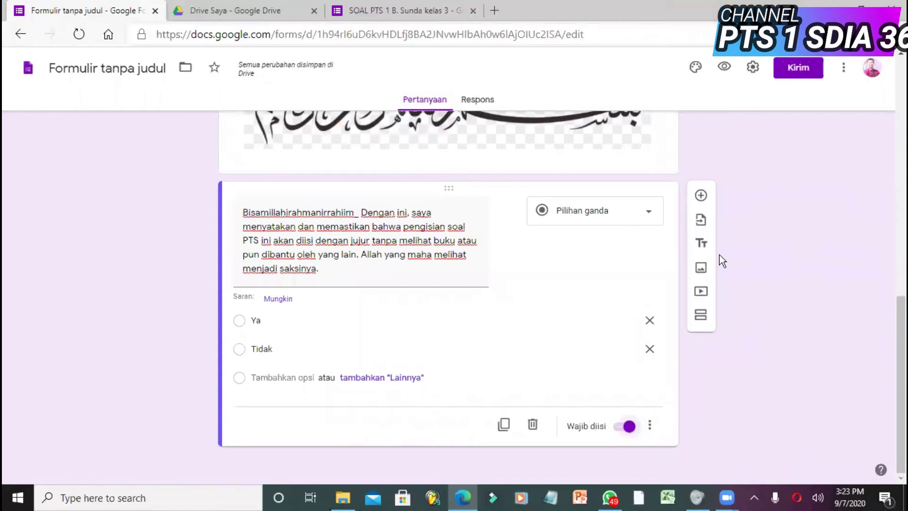
left_click(701, 316)
- Title section 2 'Soal Pilihan Ganda PTS 1 B. Sunda' and add a blank question to it
left_click_drag(899, 314, 894, 366)
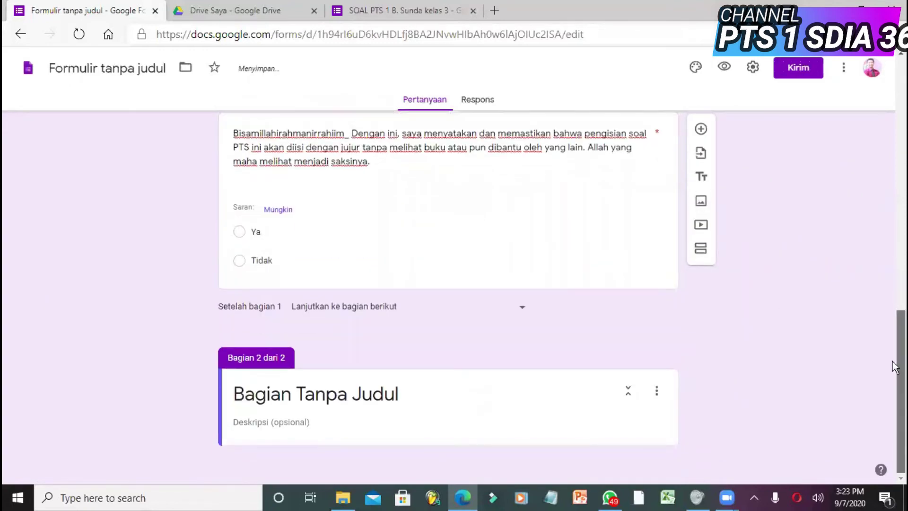
left_click(393, 401)
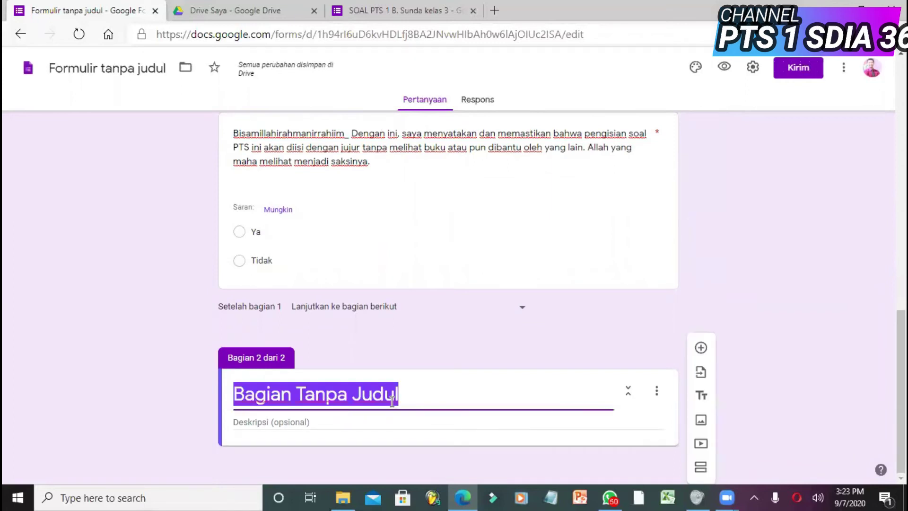
type("So")
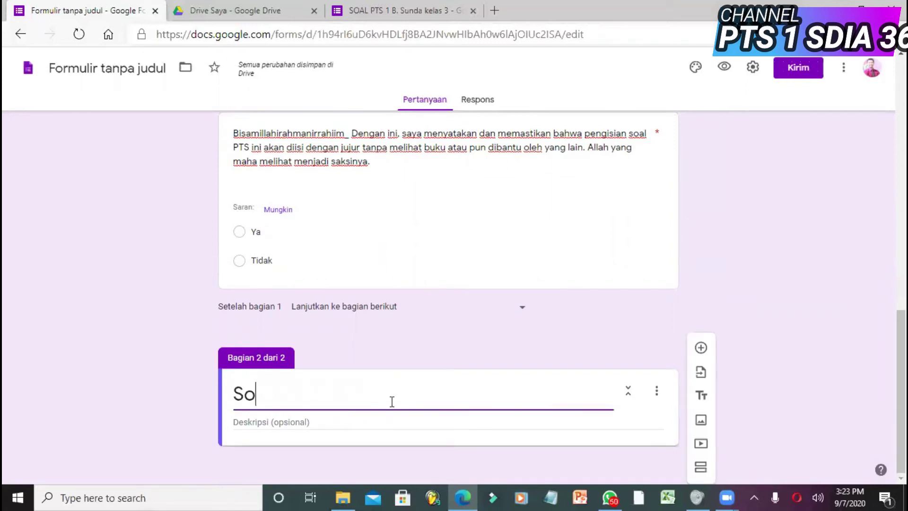
type("al \\Pilihan")
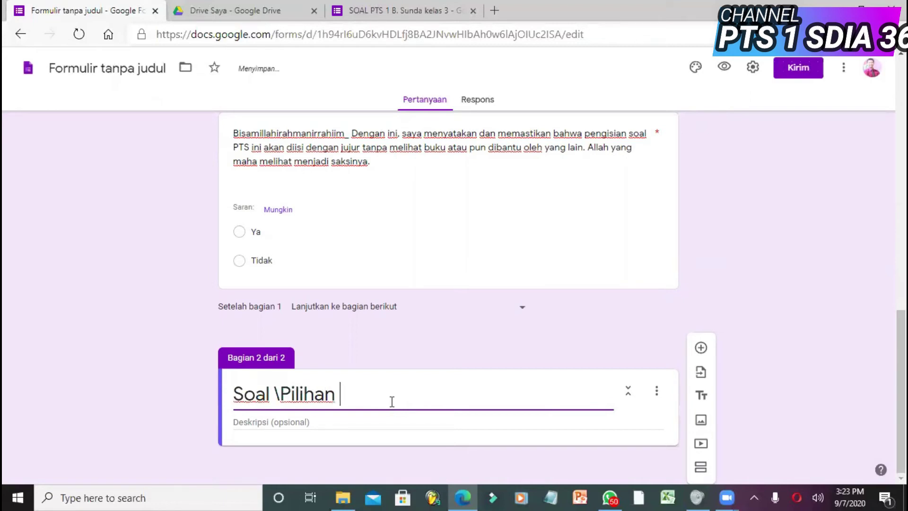
key("Left")
key("Left")
key("Left")
key("Left")
key("Left")
key("Left")
key("Left")
key("Left")
key("Left")
key("Delete")
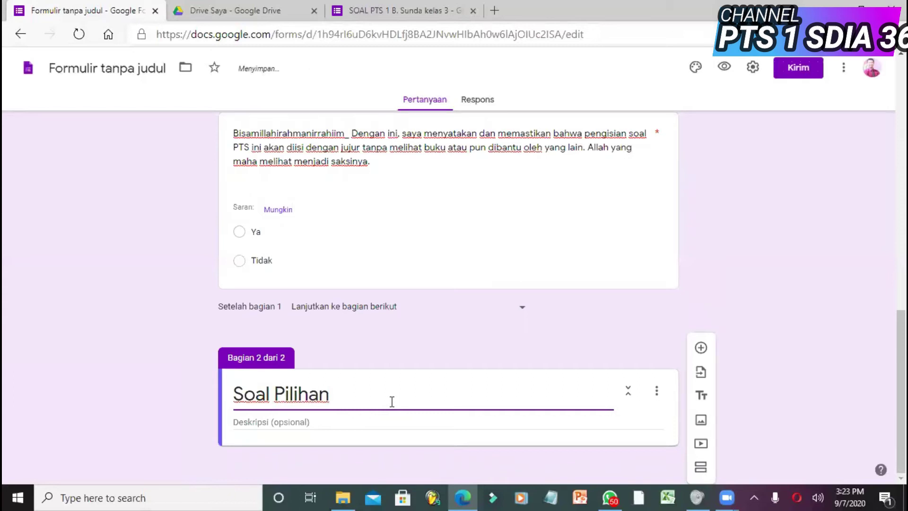
key("Right")
key("Right")
key("Right")
key("Right")
key("Right")
key("Right")
key("Right")
type("Ganda PTS ")
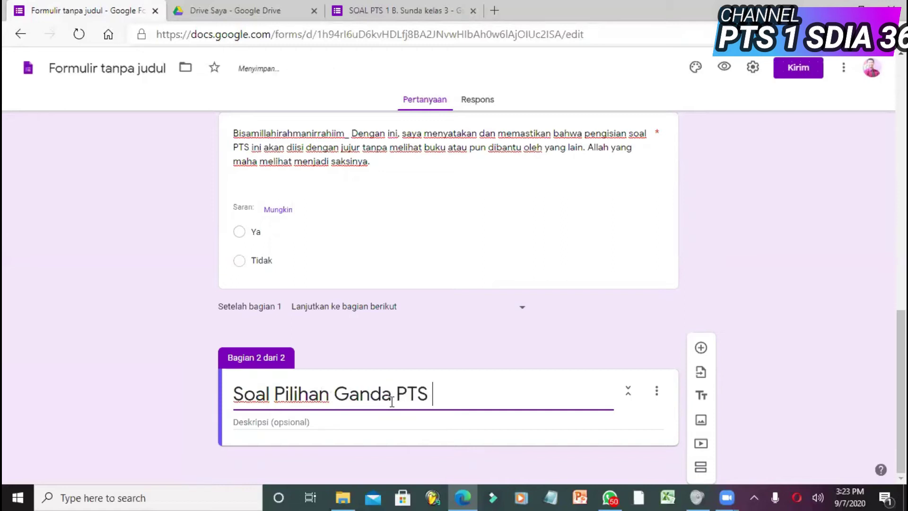
type("1 B. Sunda")
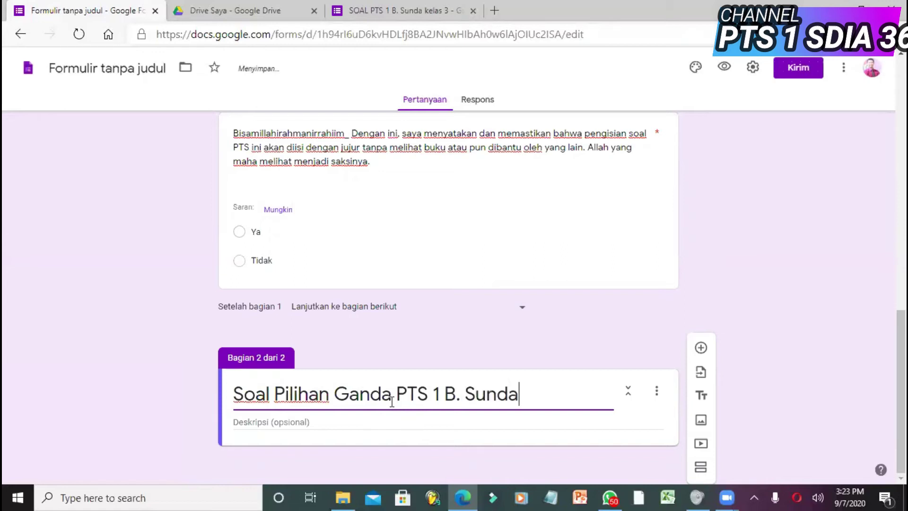
key("BackSpace")
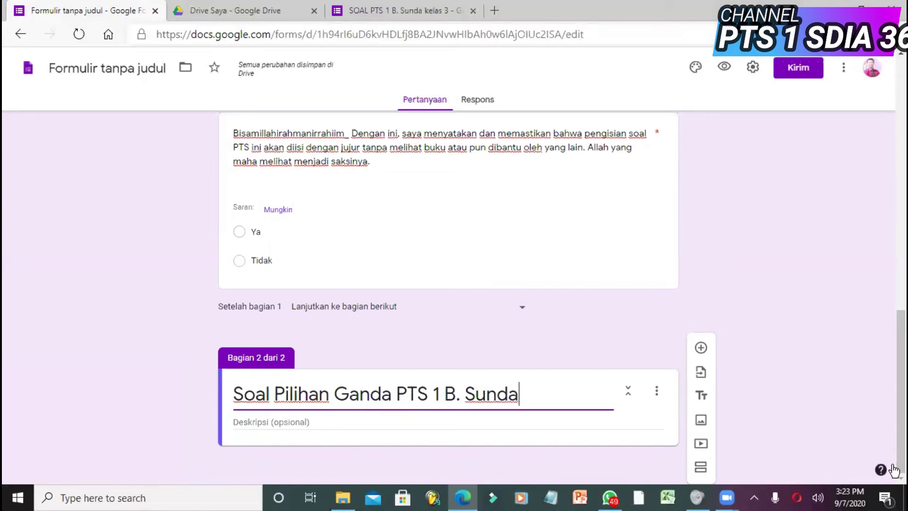
left_click(702, 349)
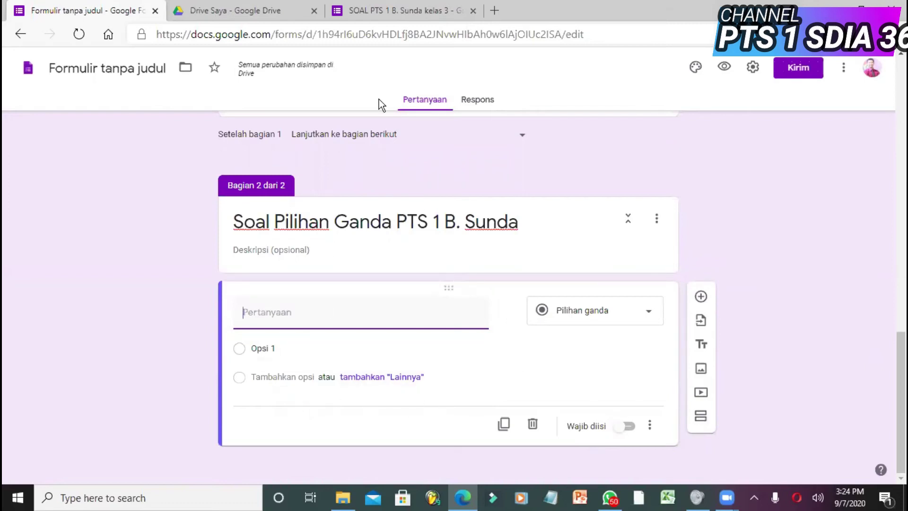
- Switch to the SOAL PTS 1 B. Sunda kelas 3 form, zoomed to 110%, and view its section description
left_click(386, 11)
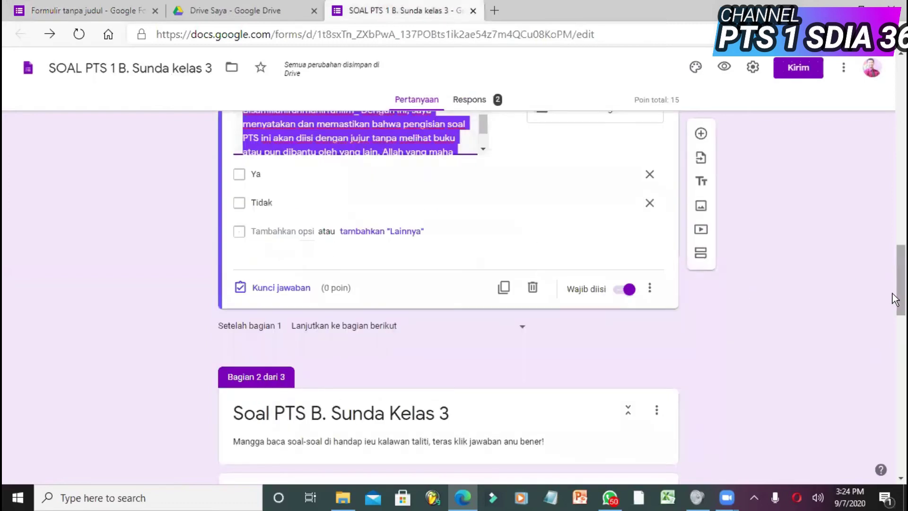
left_click_drag(893, 293, 895, 336)
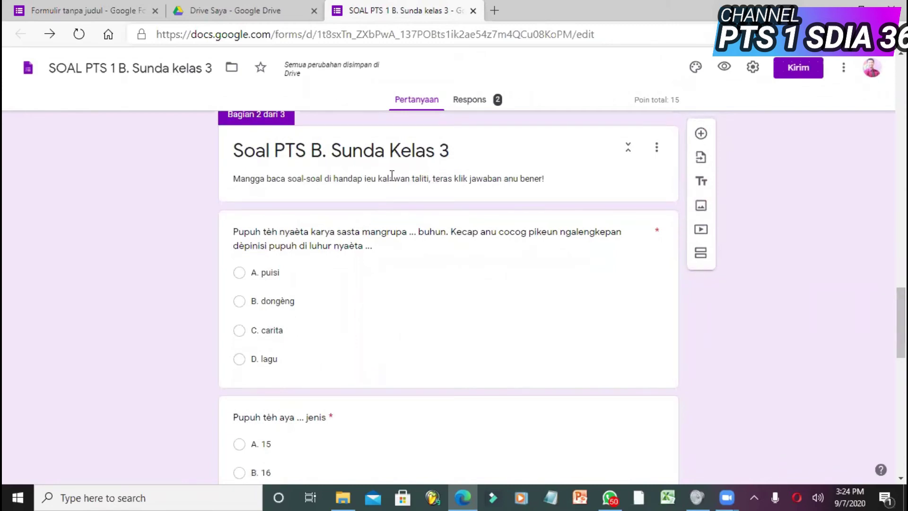
key("ctrl+plus")
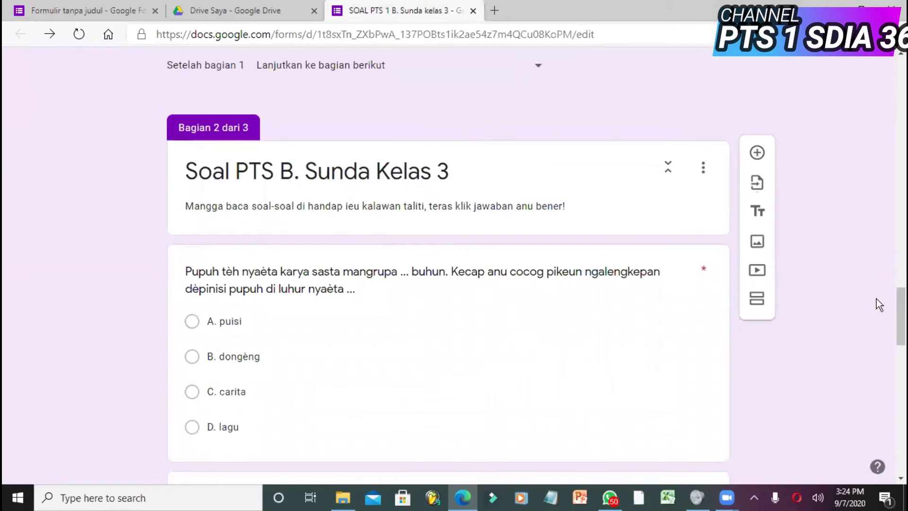
left_click_drag(900, 315, 900, 312)
scroll(558, 263, "up", 1)
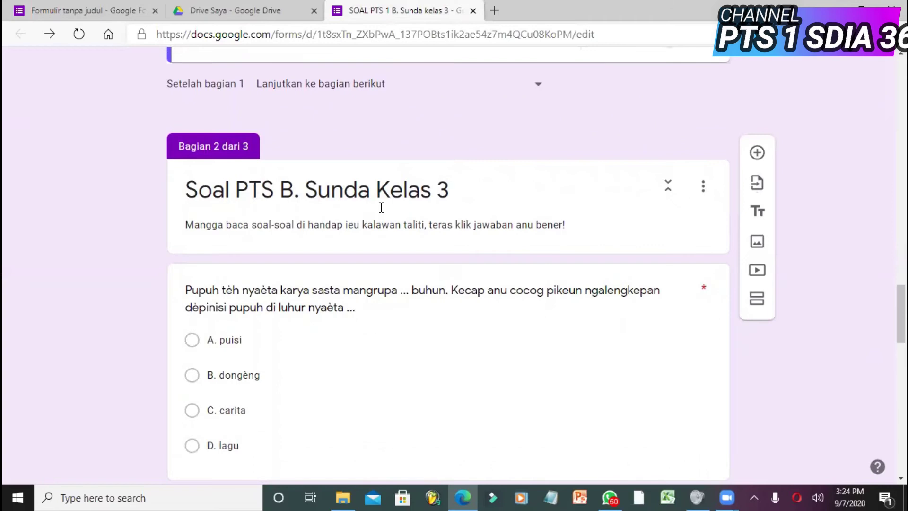
triple_click(250, 227)
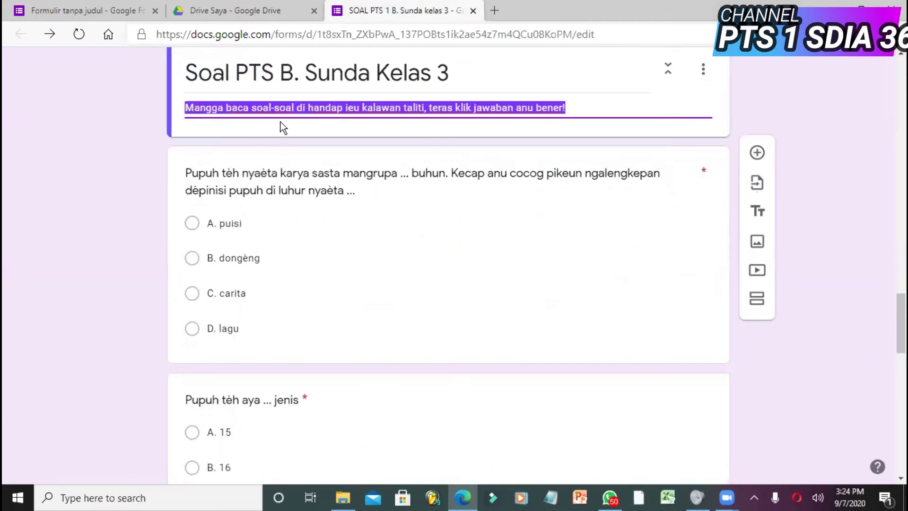
left_click(578, 109)
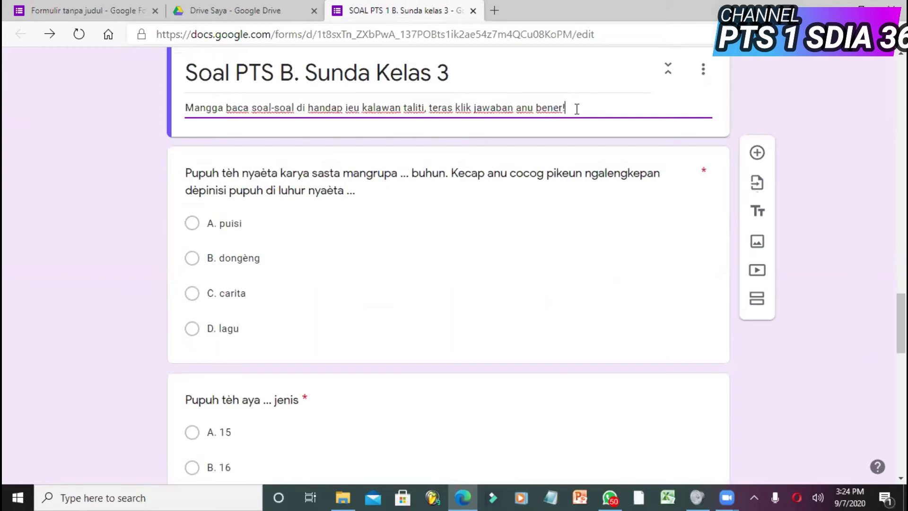
left_click(842, 223)
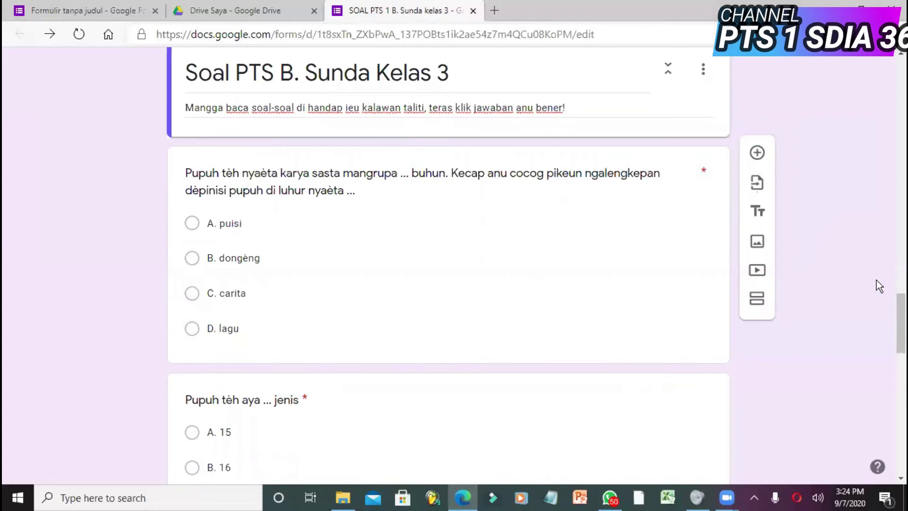
left_click_drag(893, 326, 892, 319)
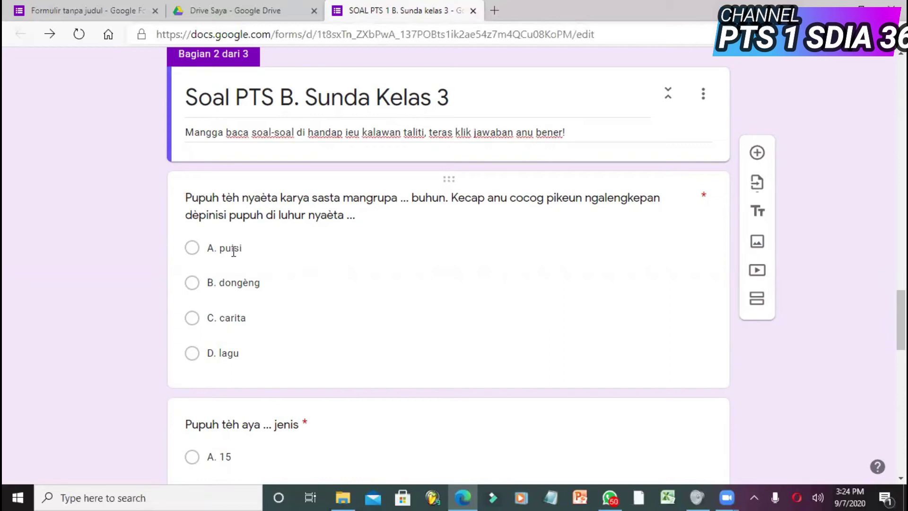
- Open the kelas 3 form's first question and look through its extra settings
left_click(640, 303)
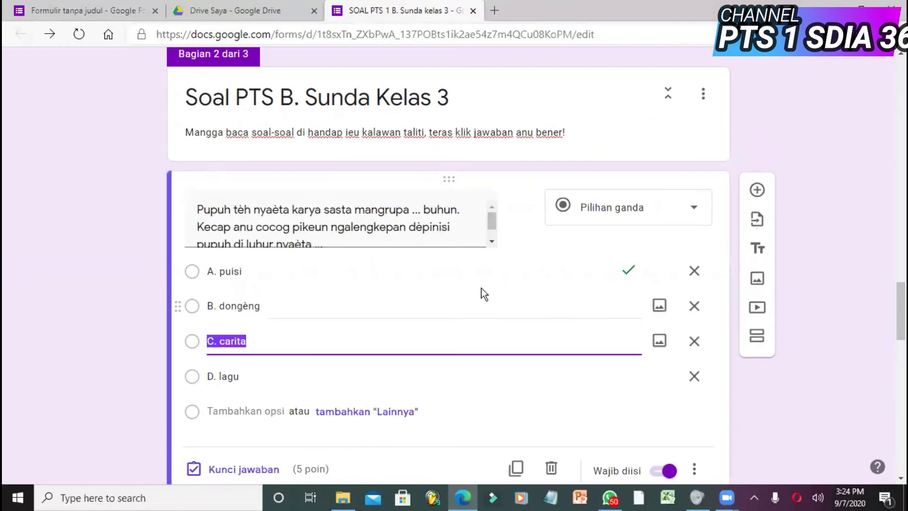
left_click(422, 221)
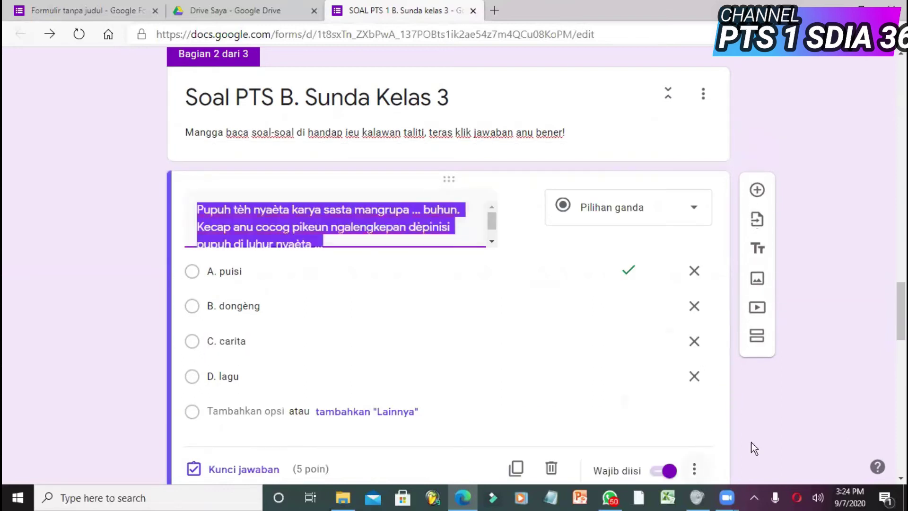
scroll(896, 362, "down", 3)
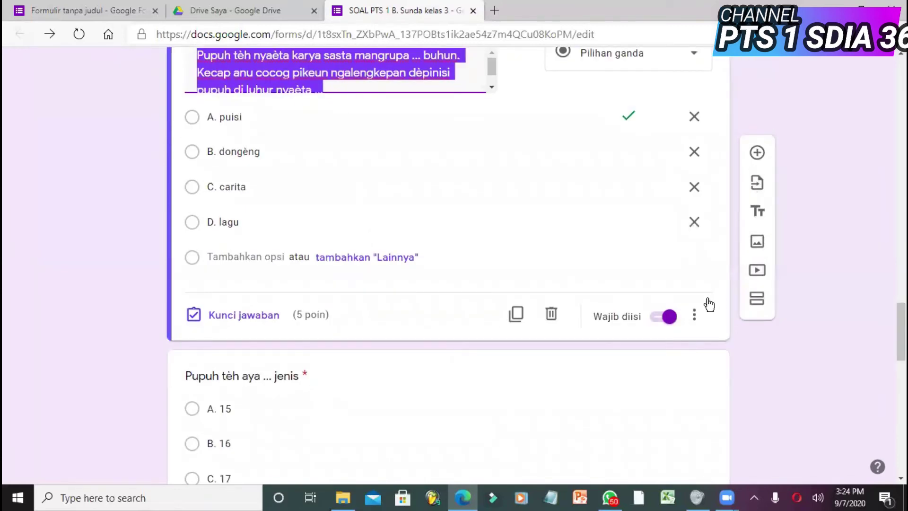
left_click(695, 315)
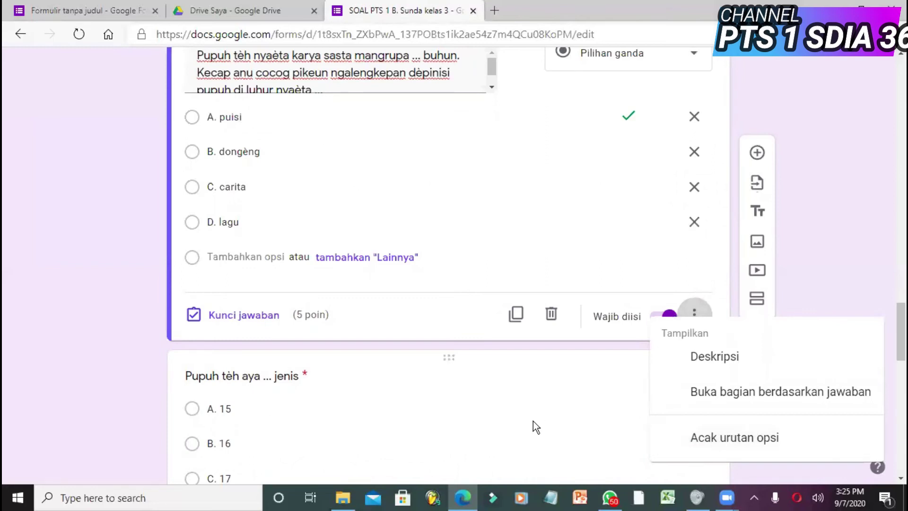
left_click(97, 246)
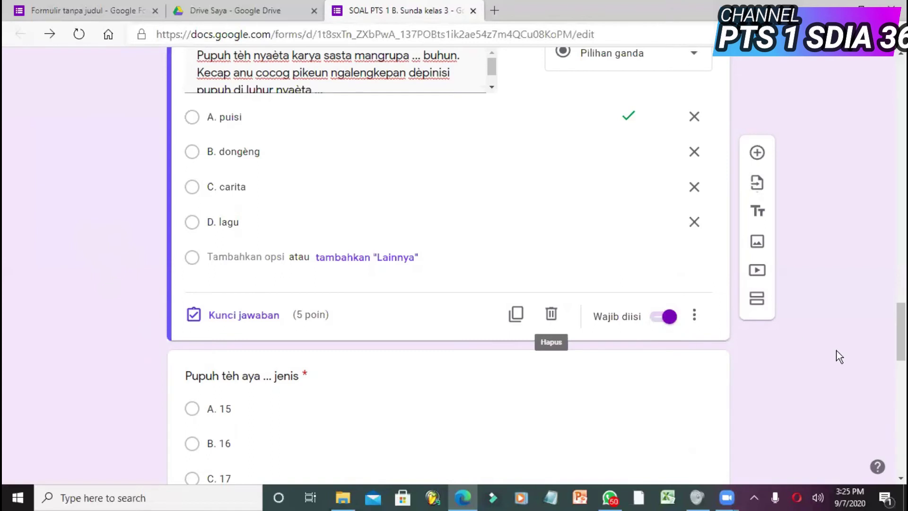
key("ctrl+plus")
key("ctrl+minus")
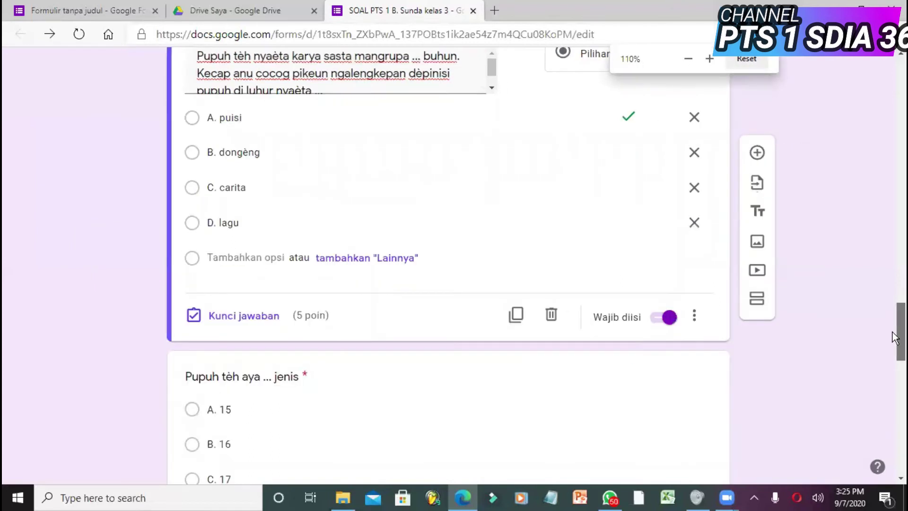
left_click_drag(895, 339, 896, 319)
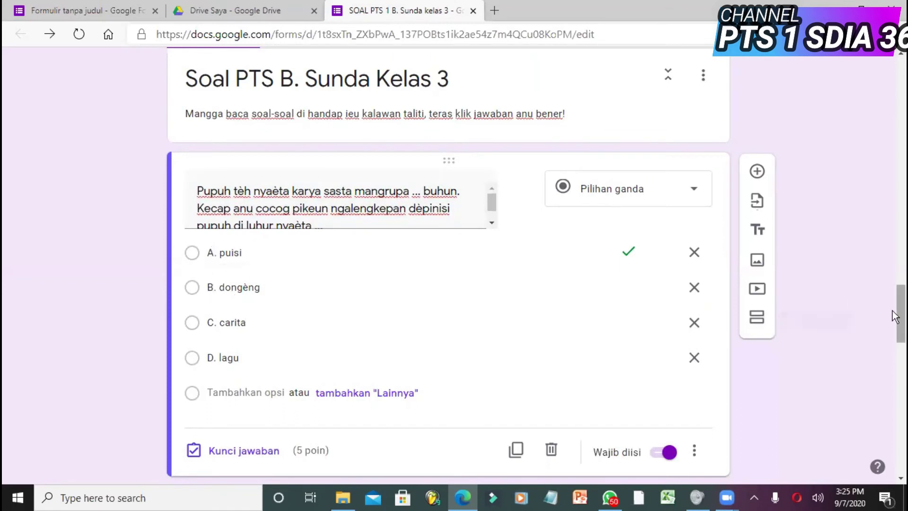
left_click_drag(892, 311, 892, 330)
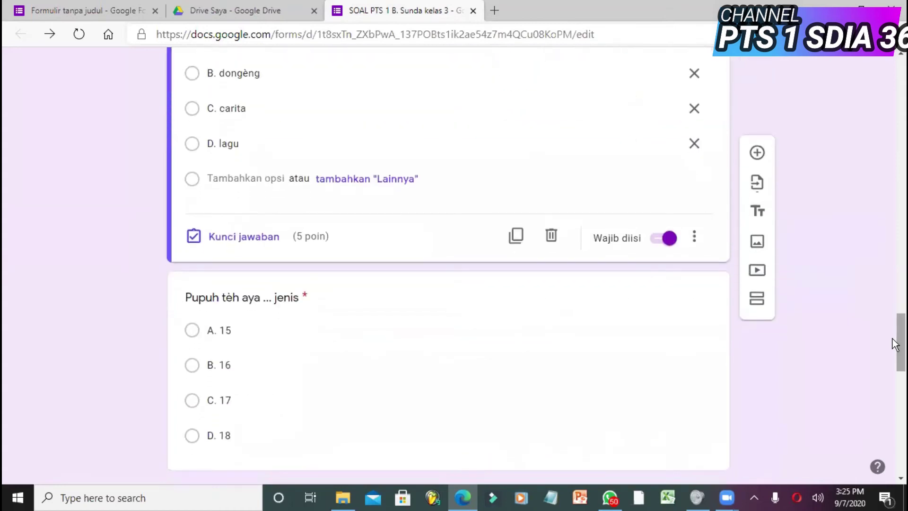
scroll(893, 345, "down", 2)
mouse_move(893, 352)
left_mouse_down()
mouse_move(893, 374)
mouse_move(891, 339)
left_mouse_up()
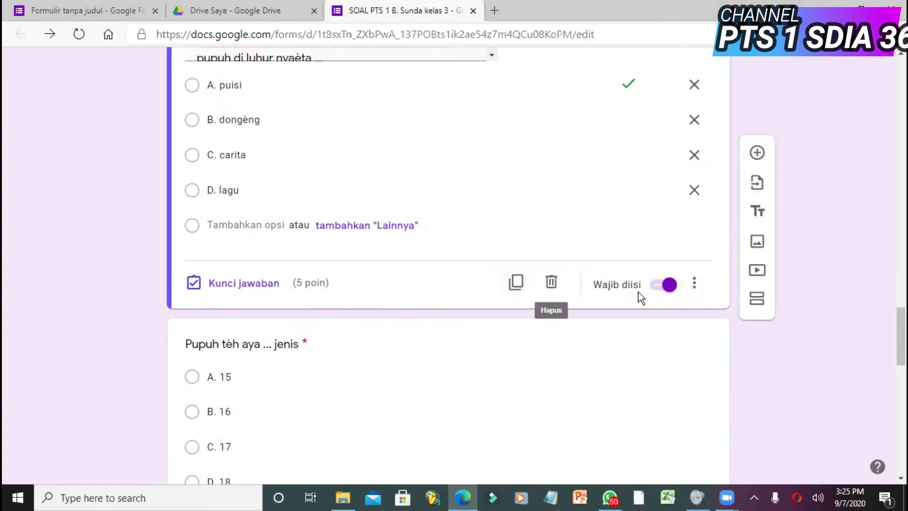
- View the first question's answer key: A. puisi, worth 5 points
left_click(258, 286)
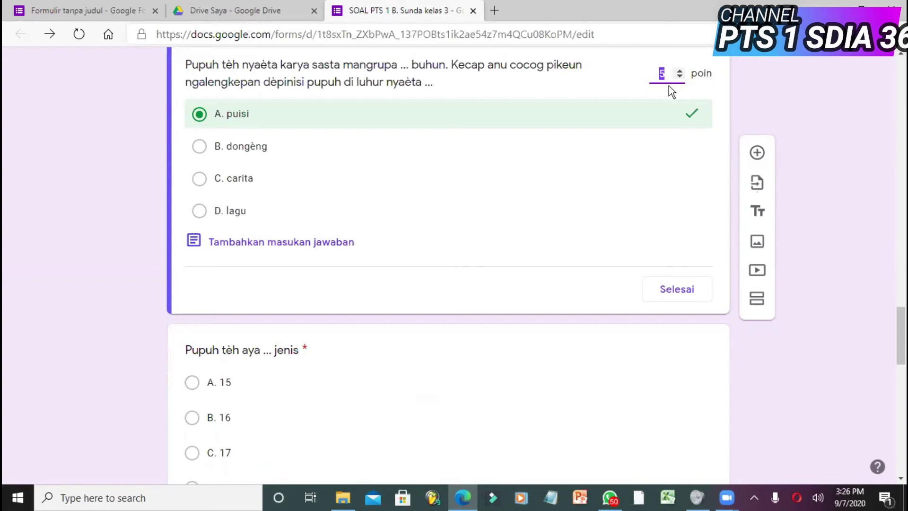
left_click(675, 78)
left_click_drag(896, 329, 893, 350)
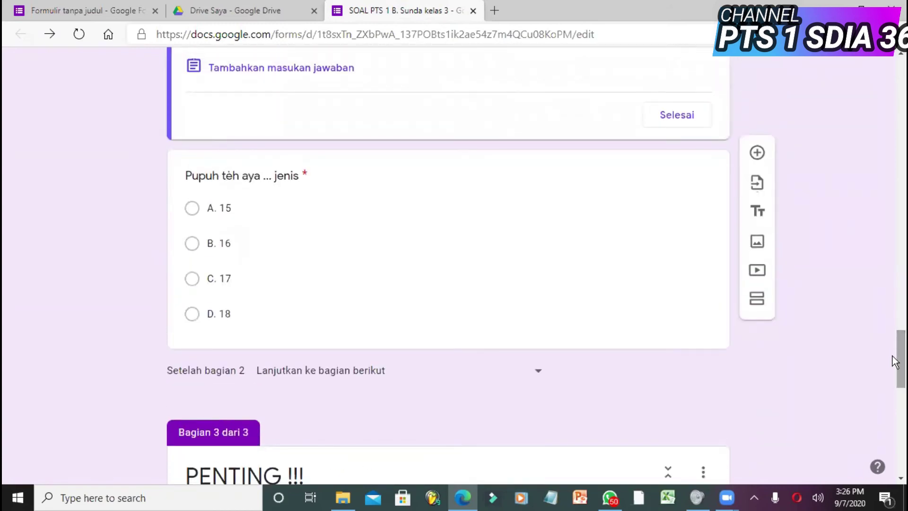
left_click_drag(893, 356, 892, 359)
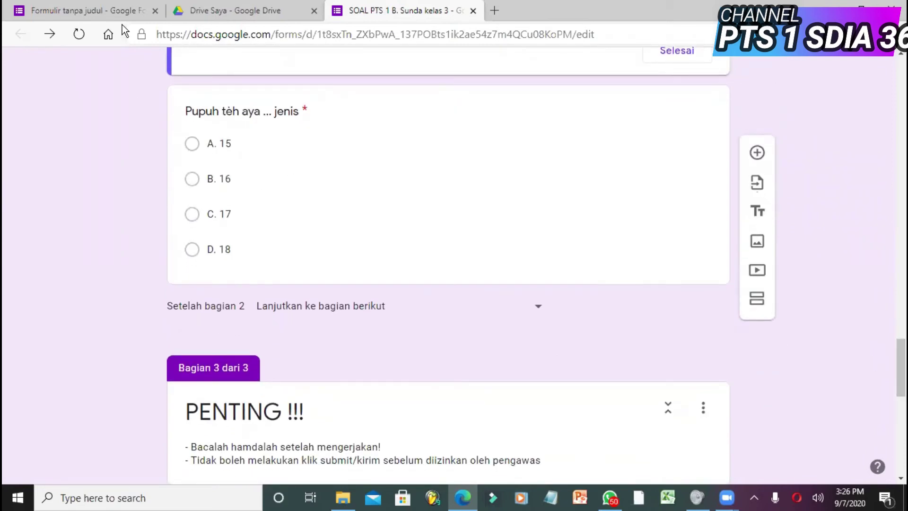
- Compare both forms, ending on the untitled form's section 2 with its blank multiple-choice question
left_click(116, 8)
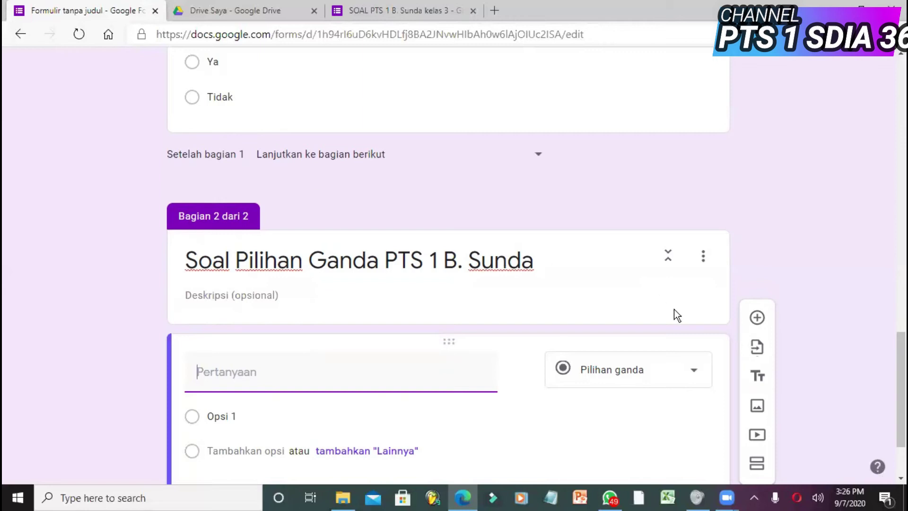
left_click_drag(893, 350, 893, 325)
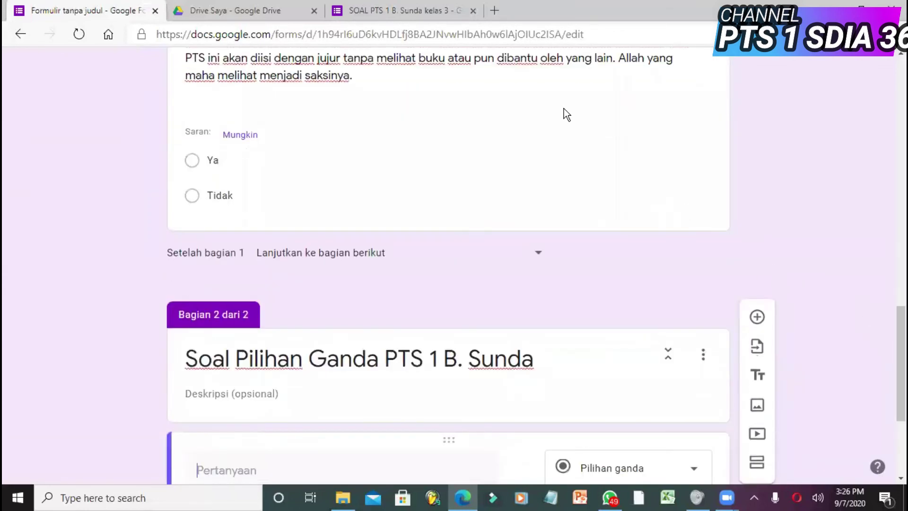
left_click(403, 10)
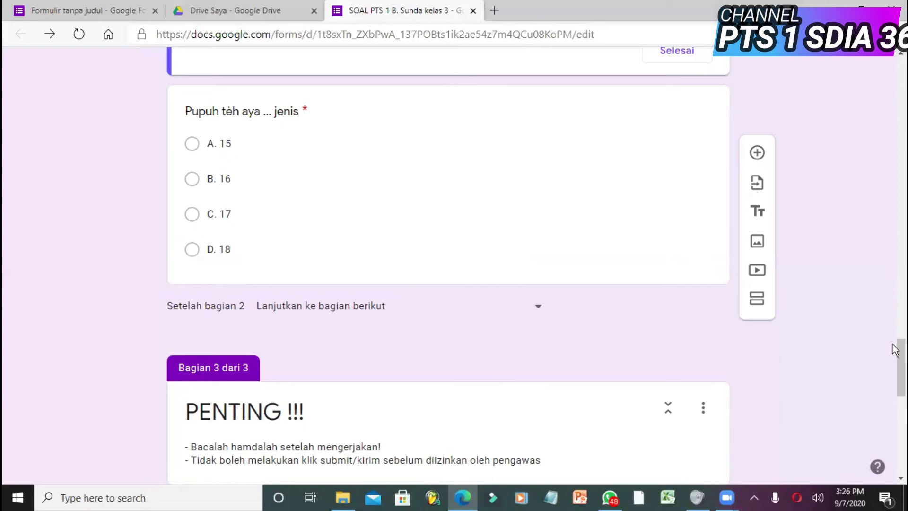
mouse_move(894, 355)
left_mouse_down()
mouse_move(893, 365)
mouse_move(886, 352)
left_mouse_up()
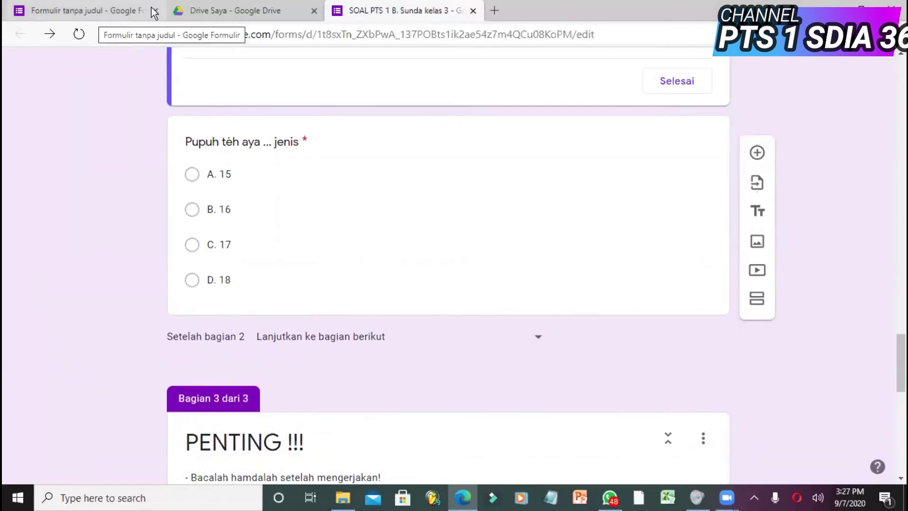
left_click(122, 13)
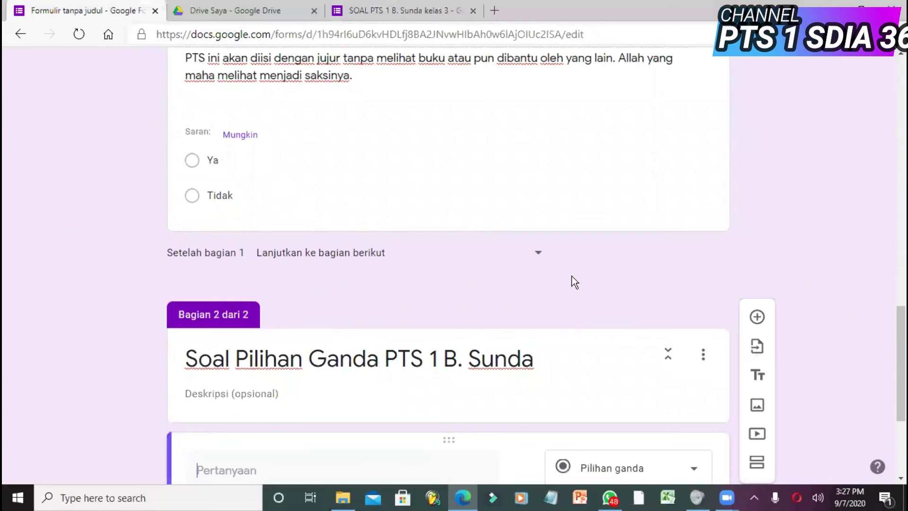
left_click_drag(895, 359, 893, 415)
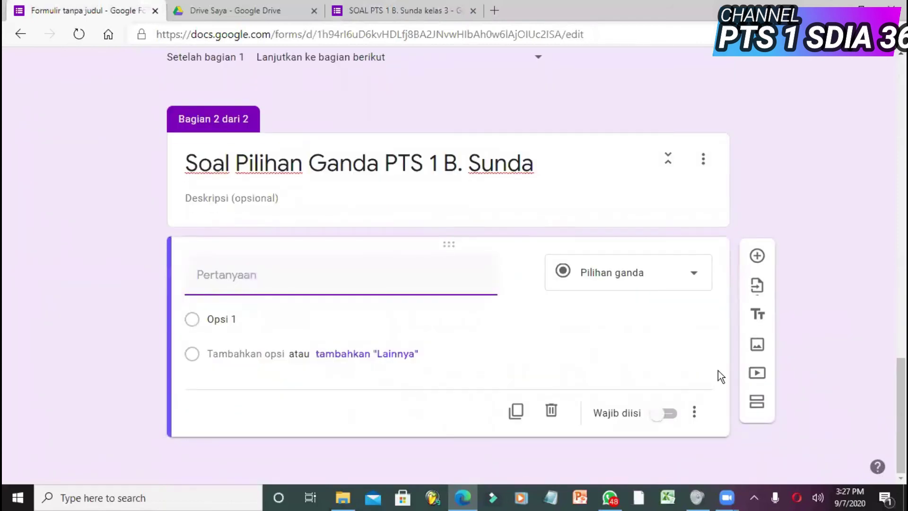
- Extend the section 2 title to 'Soal Pilihan Ganda PTS 1 B. Sunda Kelas 4'
left_click(548, 176)
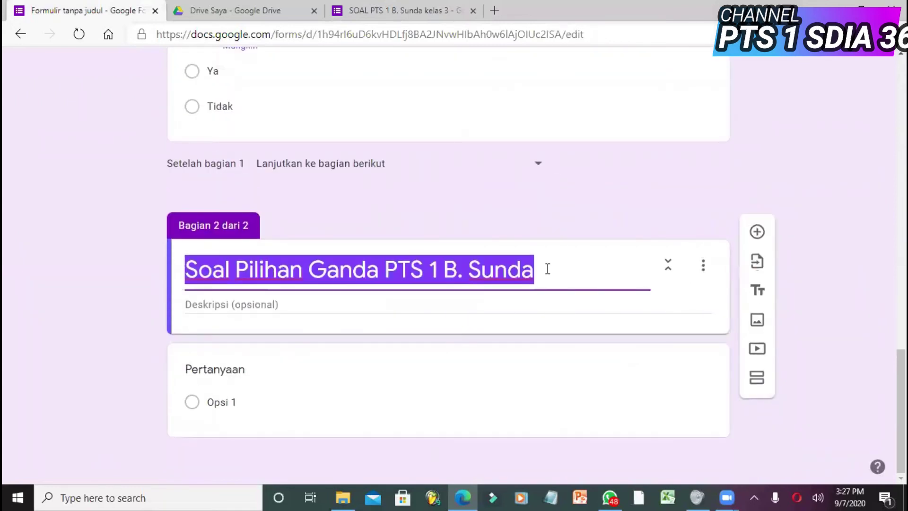
left_click(548, 269)
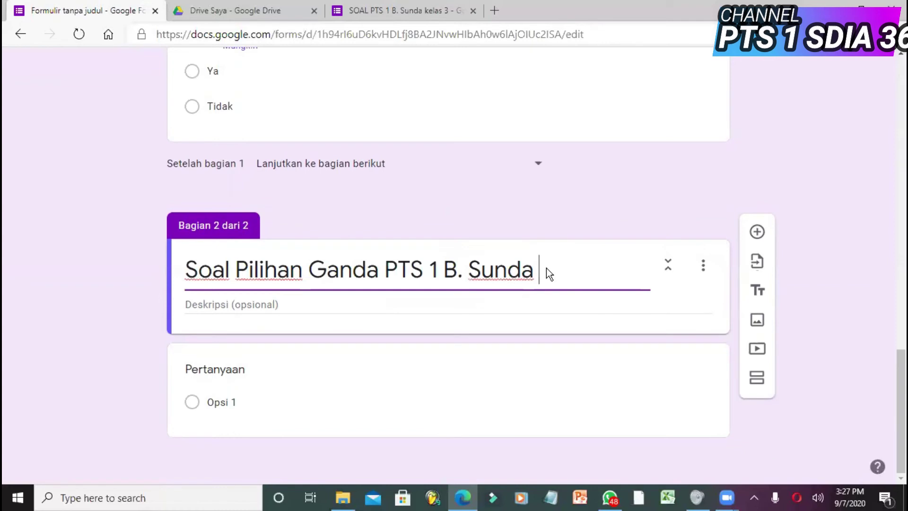
type("Kelas 4")
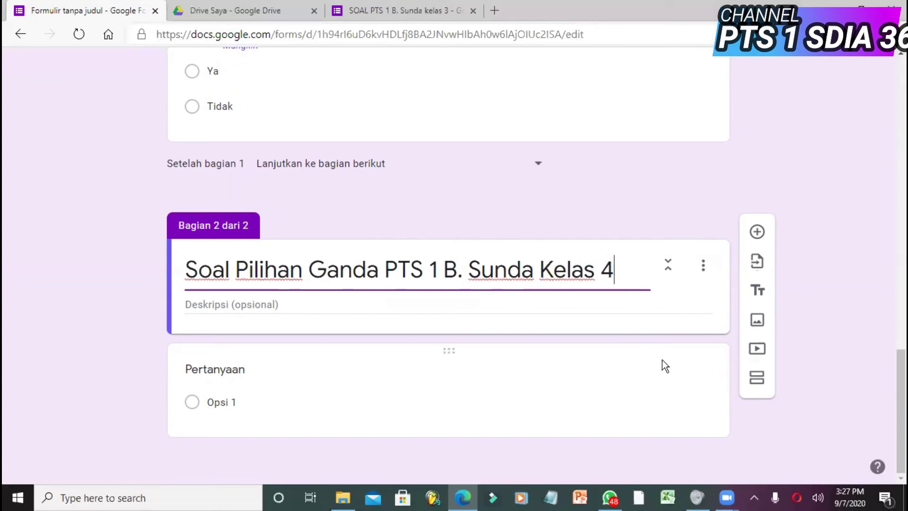
left_click(405, 368)
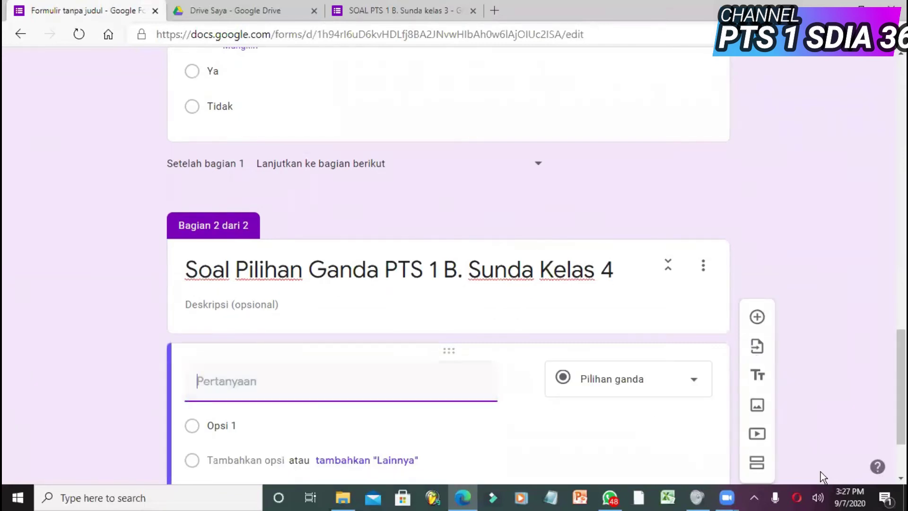
scroll(893, 445, "down", 3)
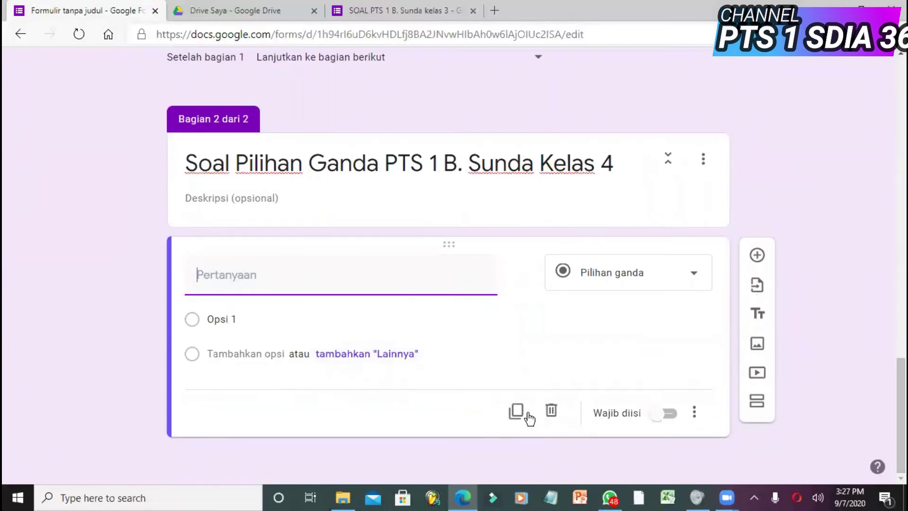
- Add section 3 titled 'Soal Isian PTS 1 B. Sunda kelas 4' and give it a new question
left_click(758, 402)
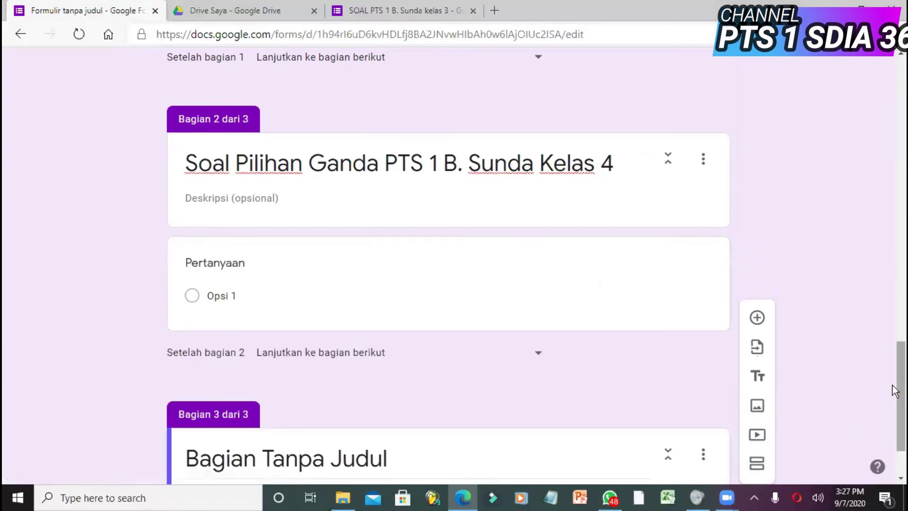
scroll(895, 389, "down", 2)
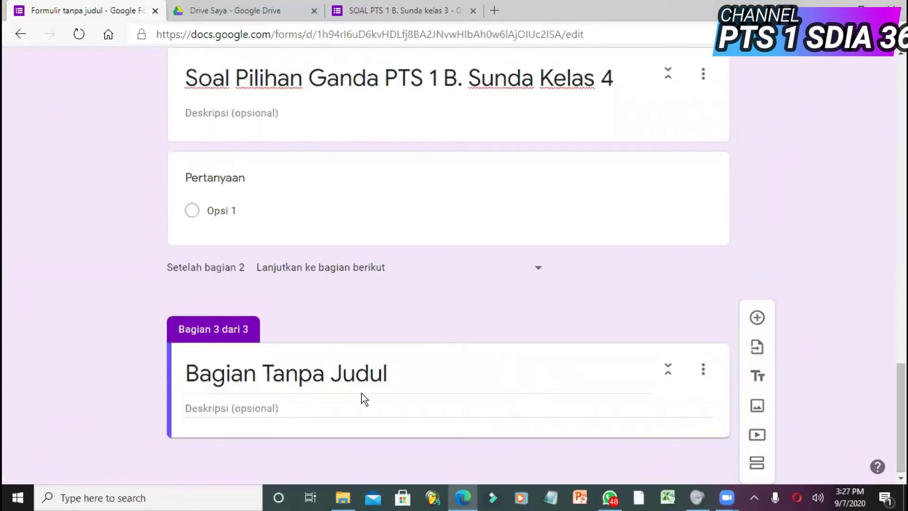
left_click(340, 374)
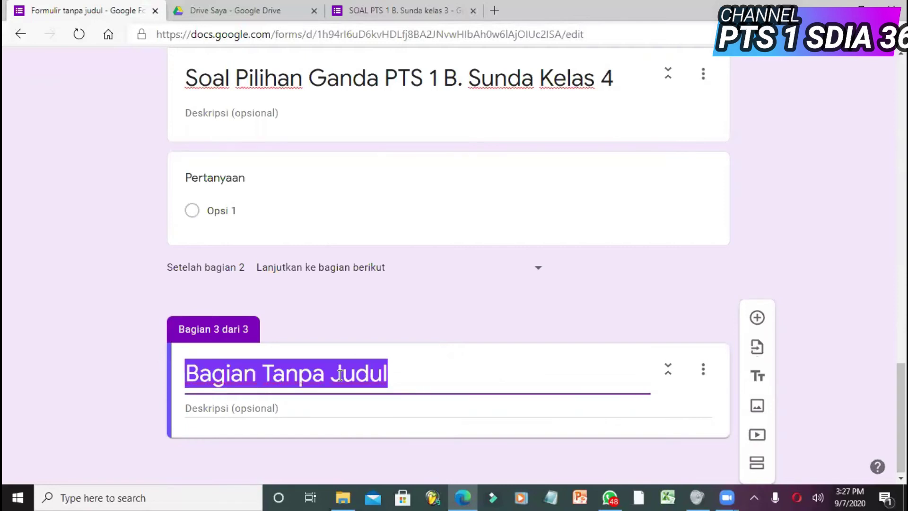
type("Soal Isian {")
key("BackSpace")
type("PTS ")
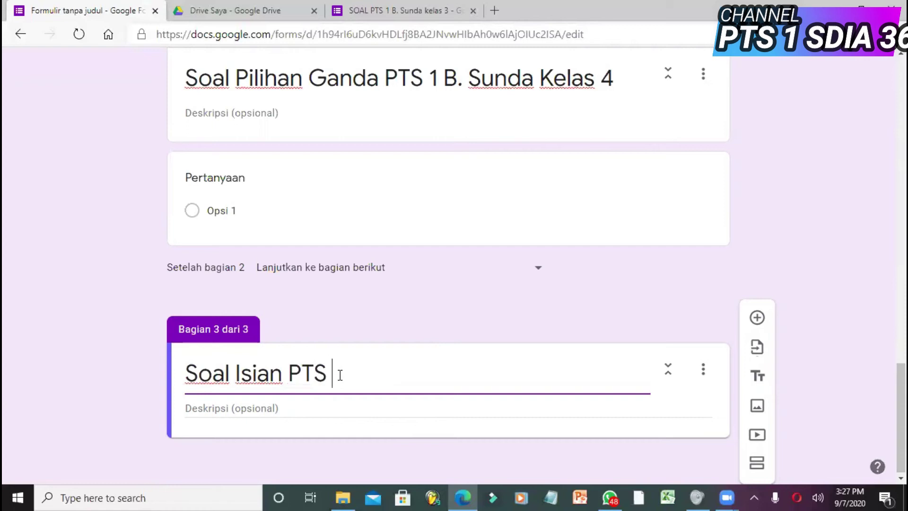
type("1 B. Sunda ")
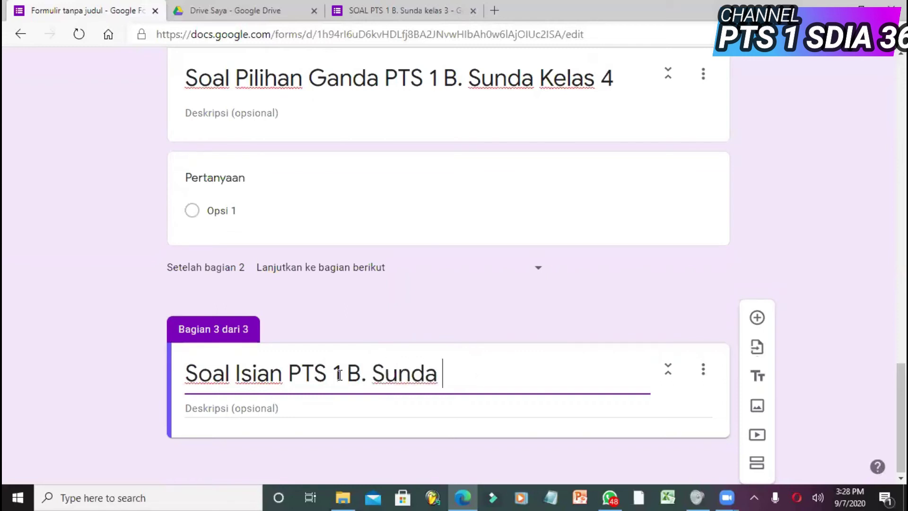
type("kelas 4")
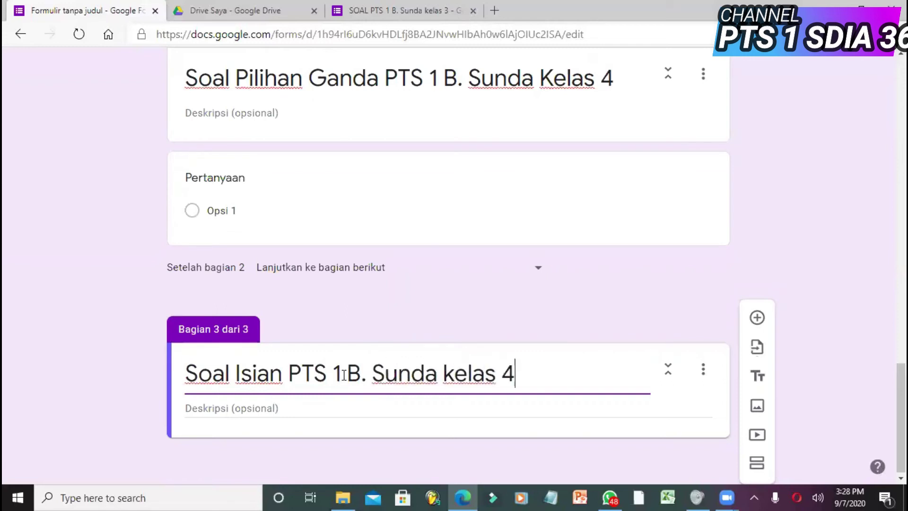
left_click(365, 409)
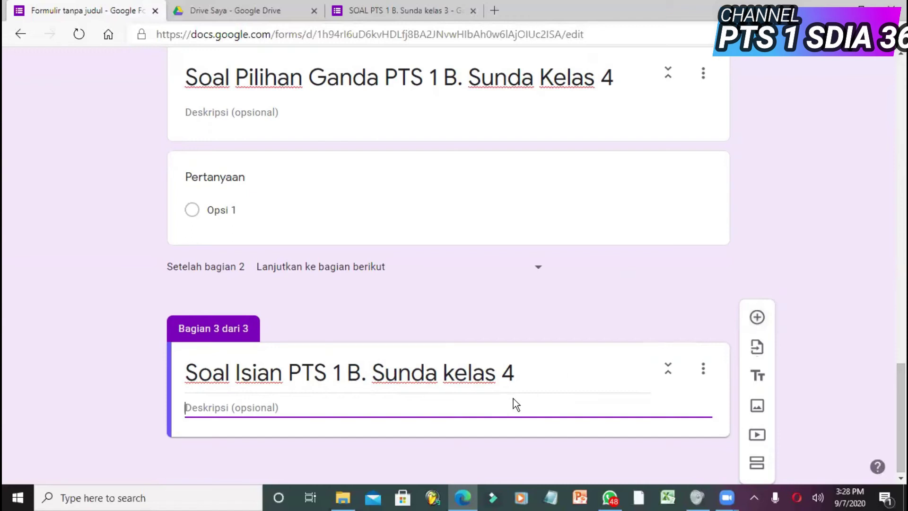
left_click(756, 326)
- Enter the short-answer question 'Jumlah pupuh teh aya ...' with a capital J
left_click_drag(895, 364, 893, 412)
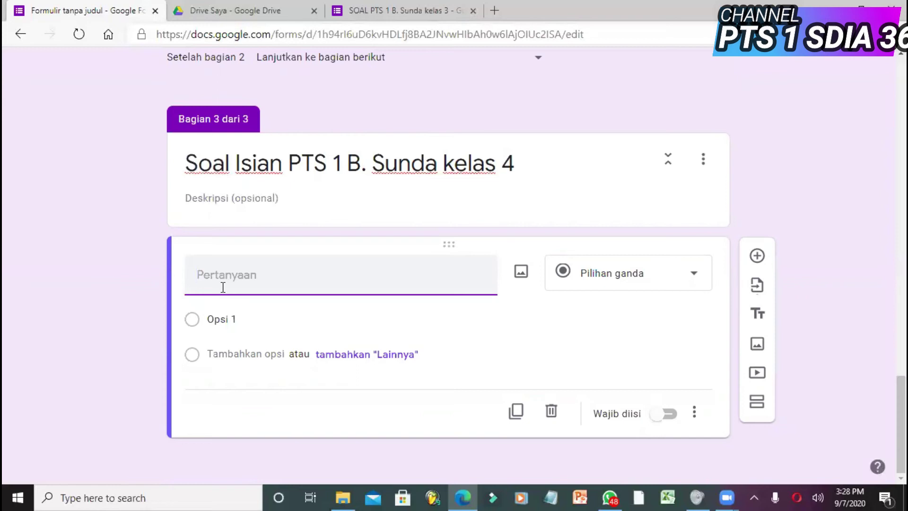
type("jumlah pupuh teh ")
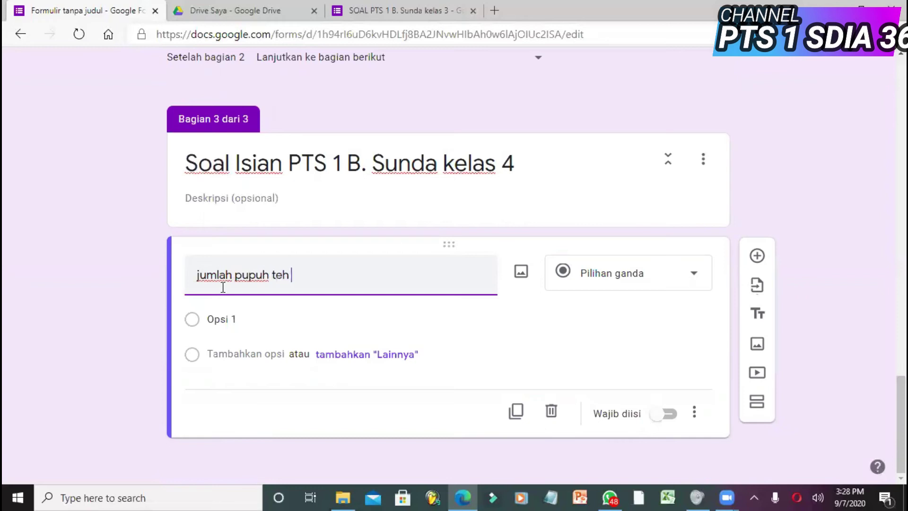
type("aya ...")
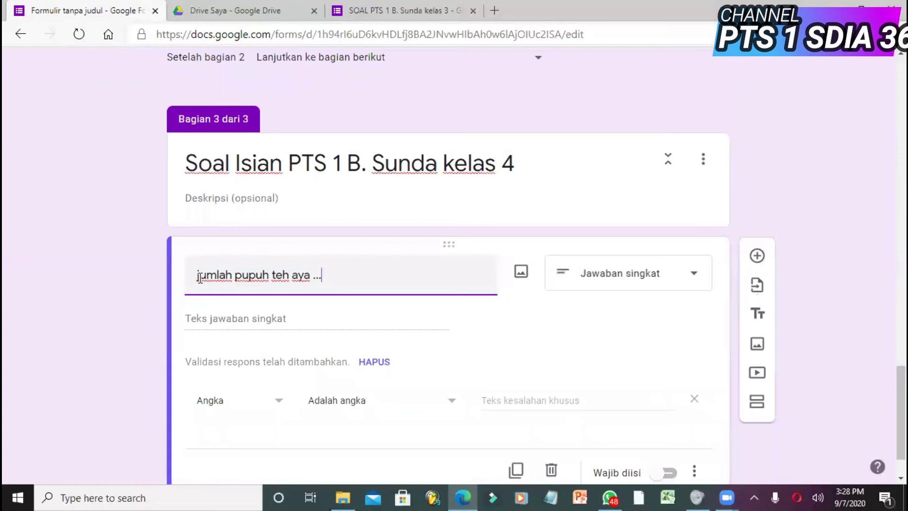
left_click(200, 280)
key("BackSpace")
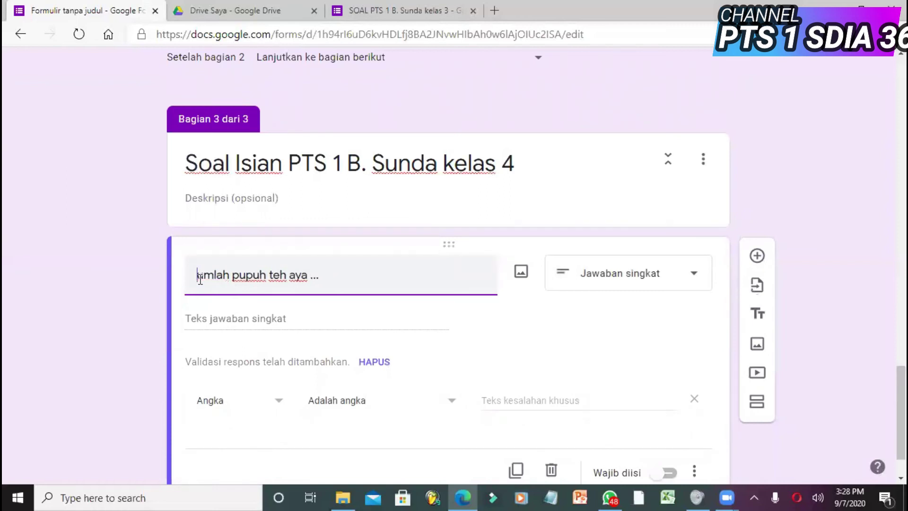
type("J")
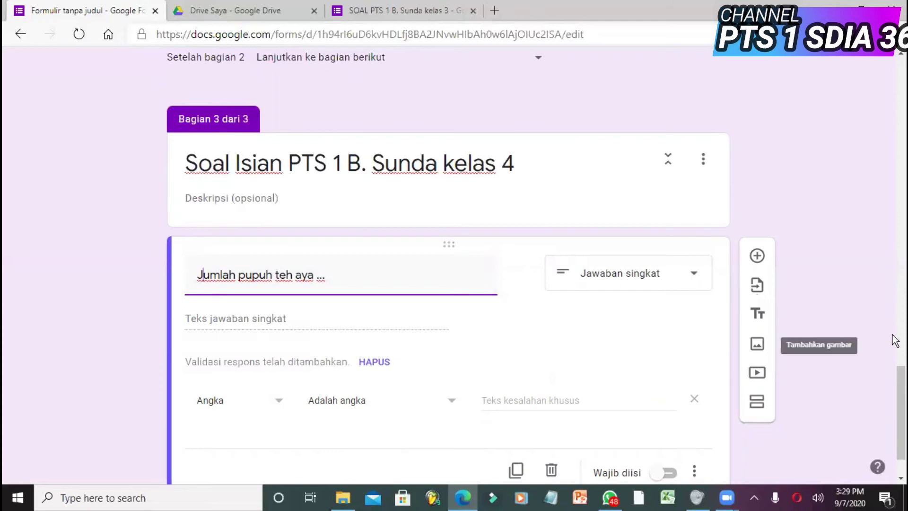
scroll(893, 402, "down", 2)
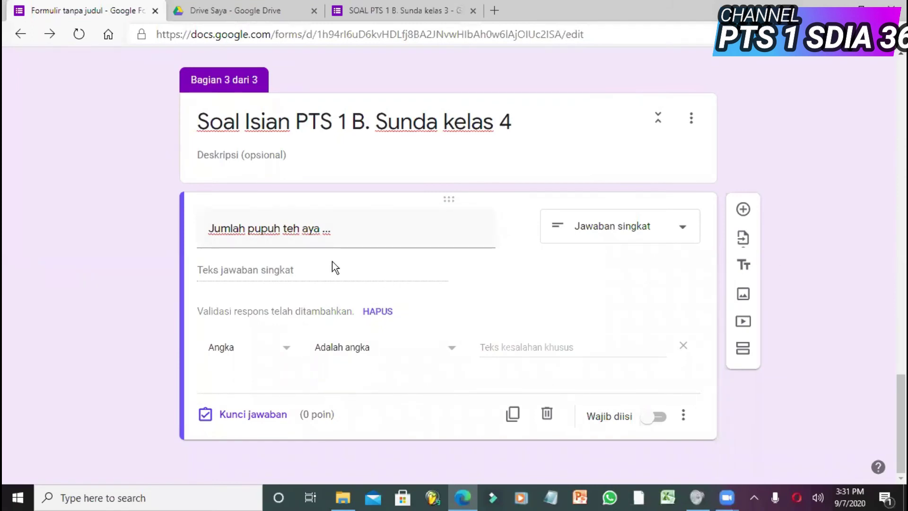
- Enter 'tujuh belas' as the custom error text and switch on Wajib diisi
left_click(511, 343)
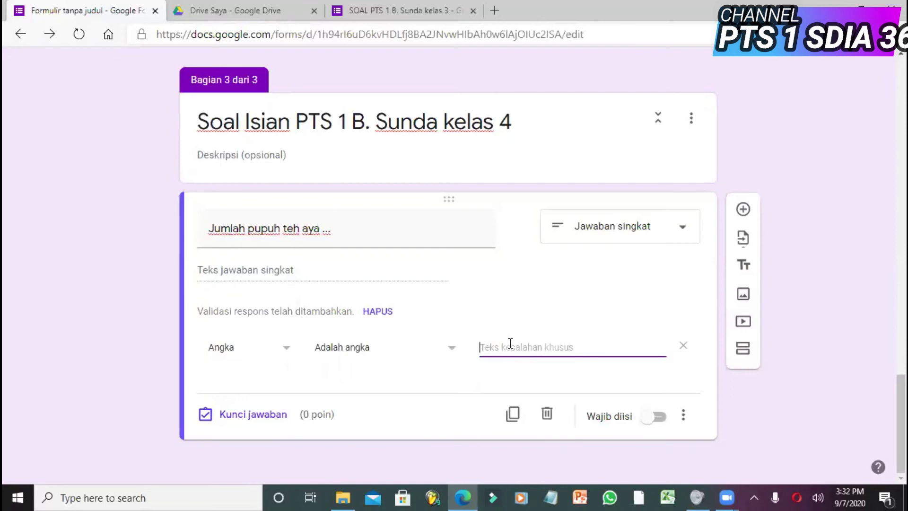
type("tujuh belas")
left_click(655, 419)
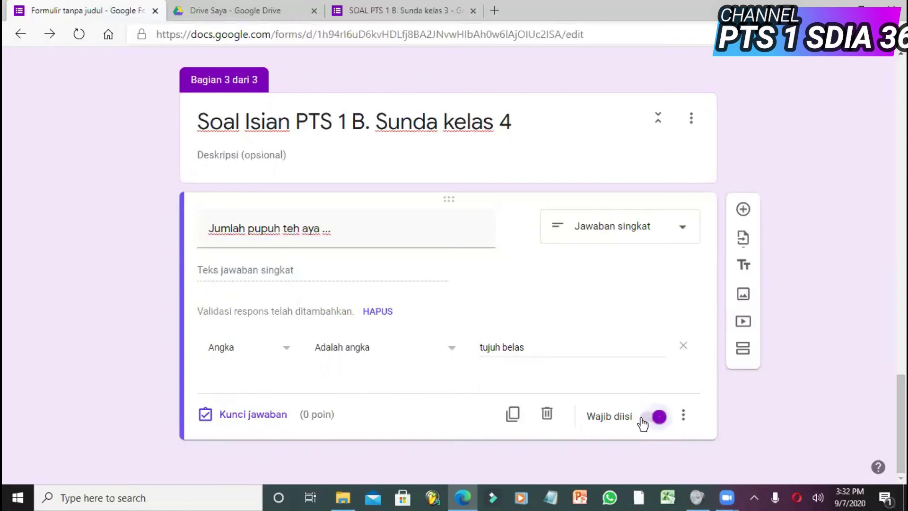
- Set the Jumlah pupuh answer key to 4 points, then add a fourth section
left_click(266, 419)
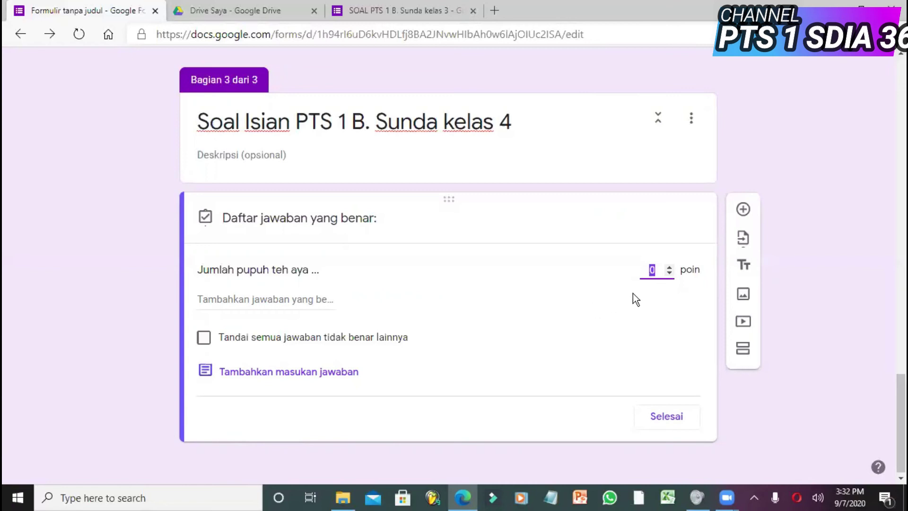
left_click(659, 423)
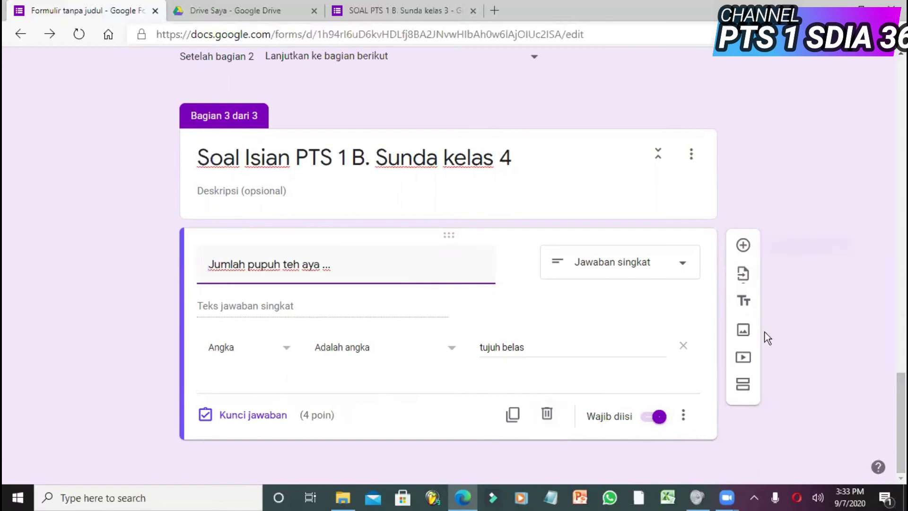
left_click(744, 388)
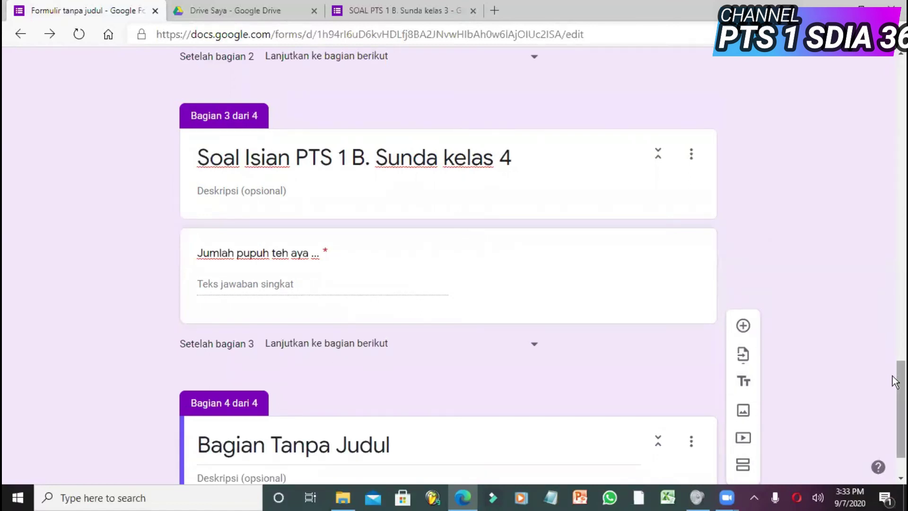
- Select the fourth section's placeholder title, then return to the kelas 3 form
scroll(893, 392, "down", 2)
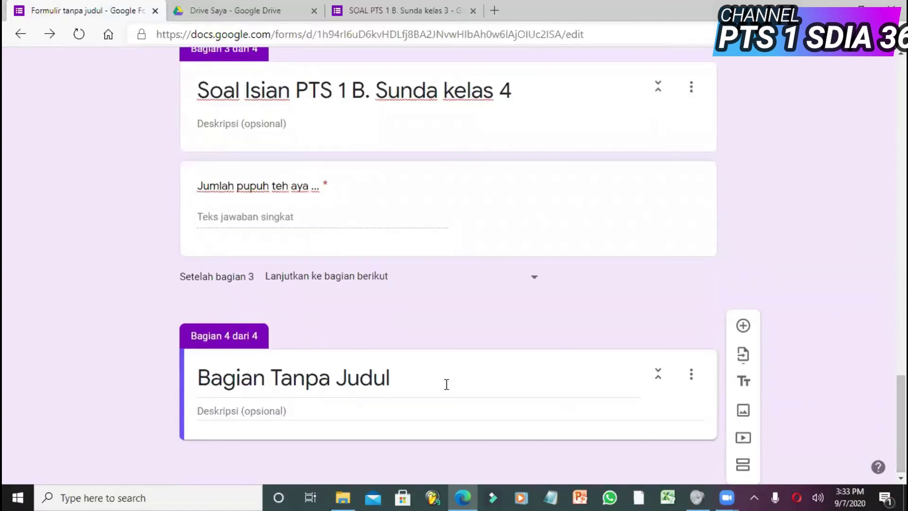
left_click(428, 386)
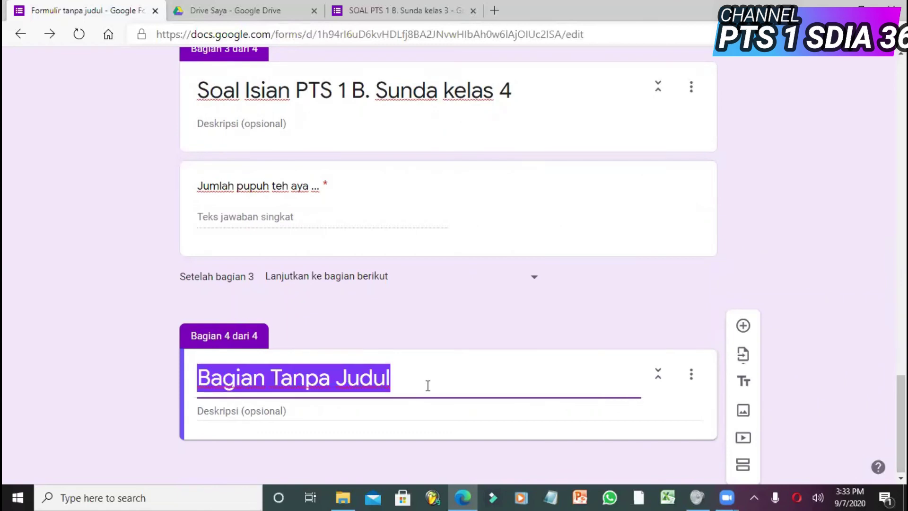
left_click(428, 10)
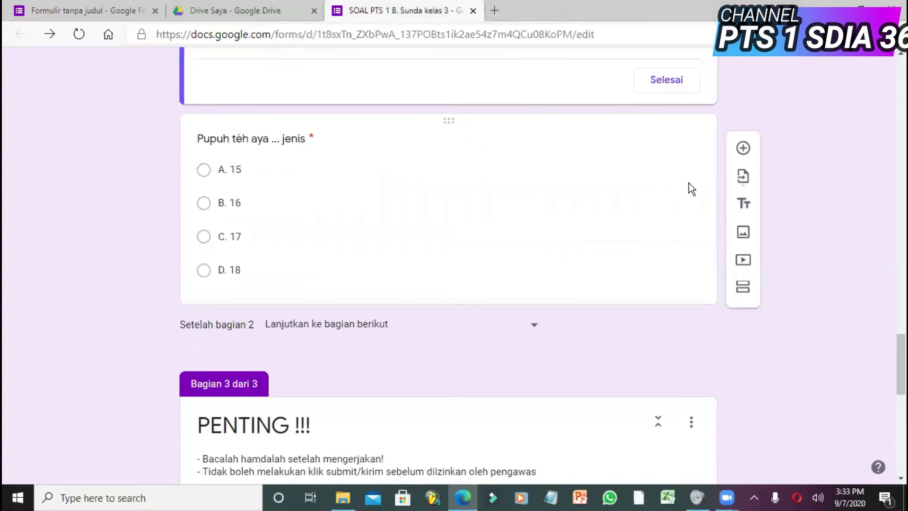
- Scroll the kelas 3 form down to its closing 'PENTING !!!' section with the Alhamdulillah image
mouse_move(895, 367)
left_mouse_down()
mouse_move(895, 406)
mouse_move(892, 364)
mouse_move(888, 376)
left_mouse_up()
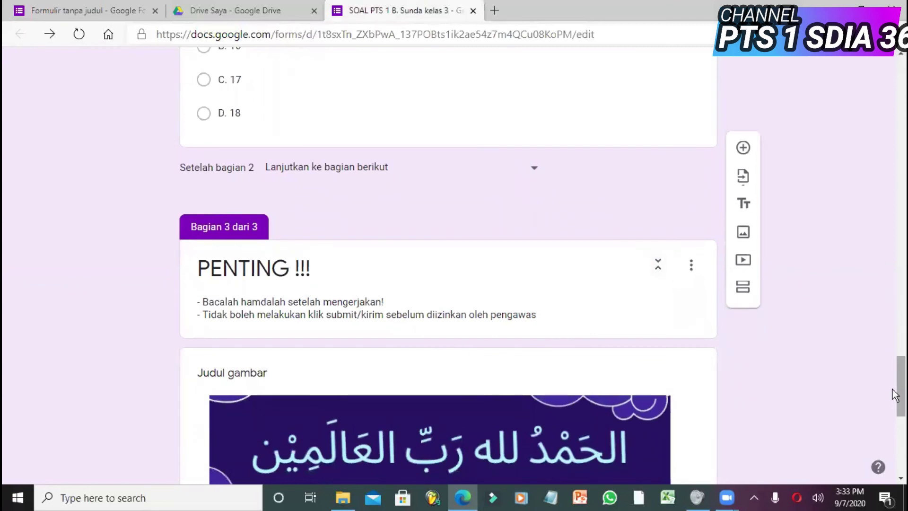
left_click_drag(893, 384, 892, 410)
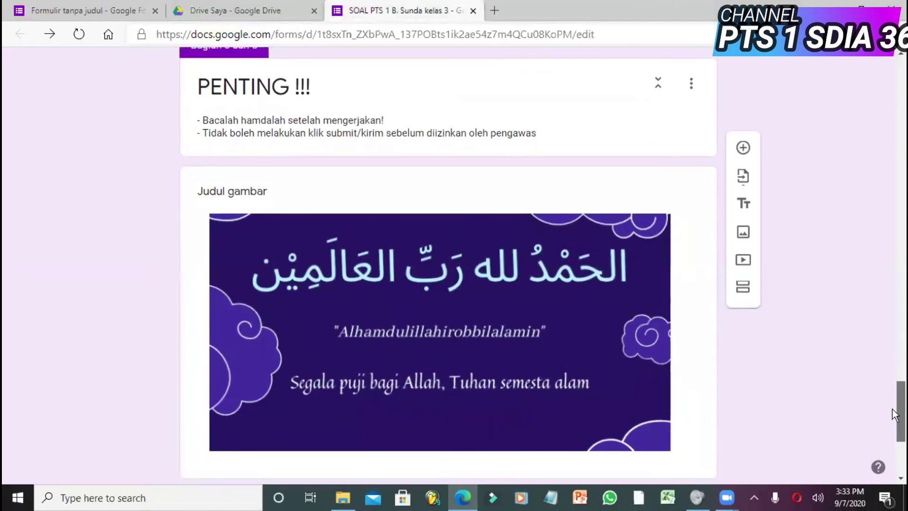
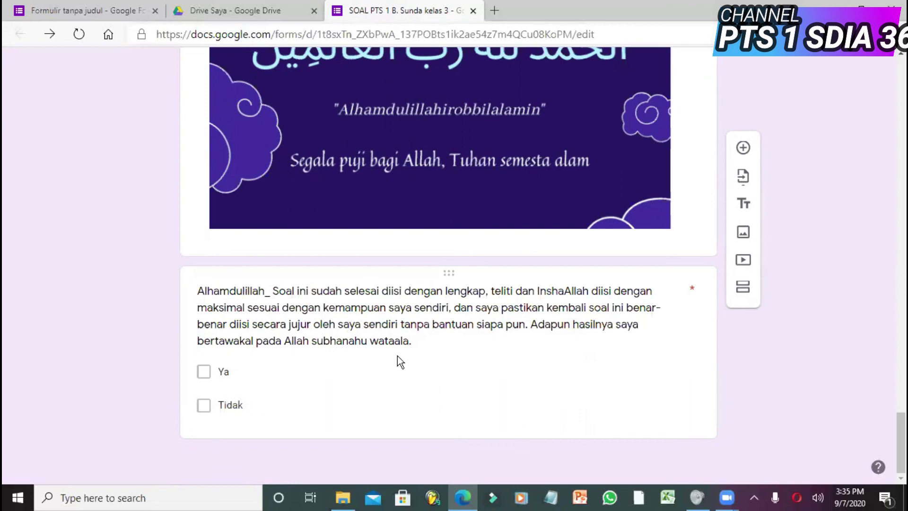
left_click(406, 346)
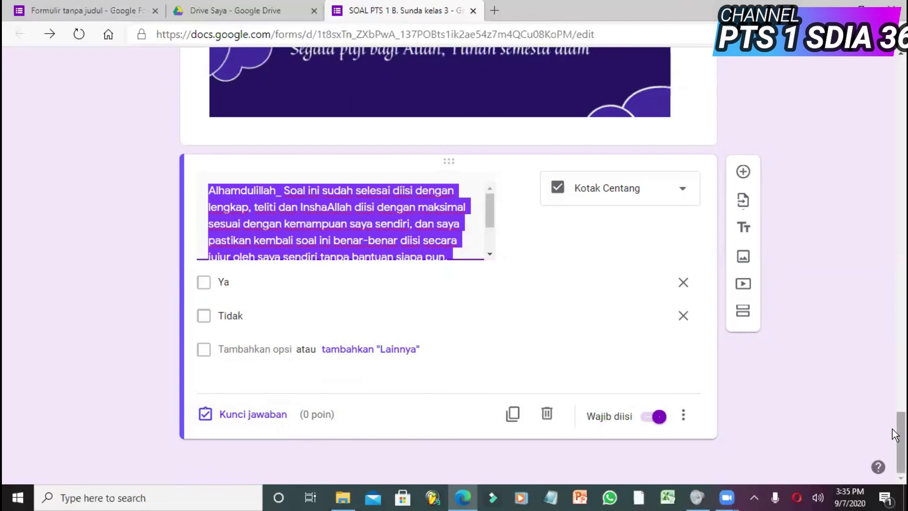
scroll(894, 426, "up", 2)
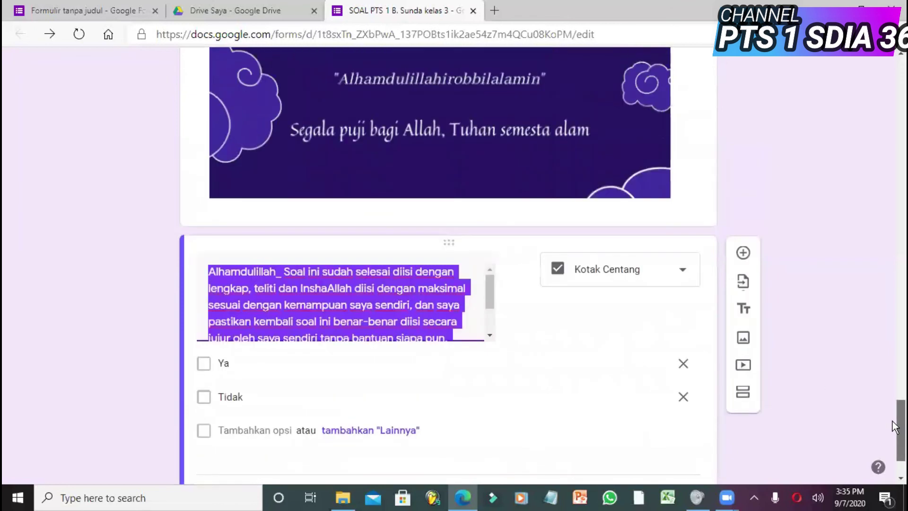
scroll(893, 421, "down", 2)
scroll(893, 425, "up", 1)
scroll(892, 438, "down", 1)
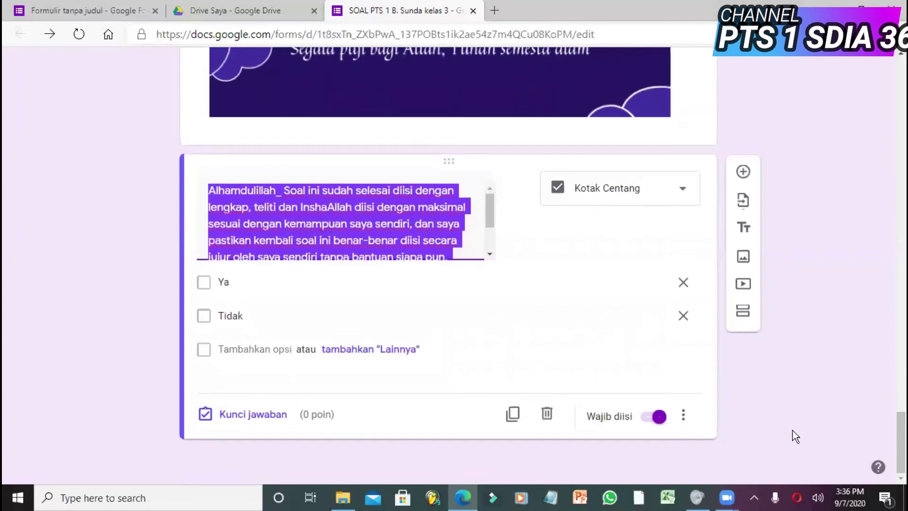
left_click(793, 434)
left_click_drag(896, 429, 892, 67)
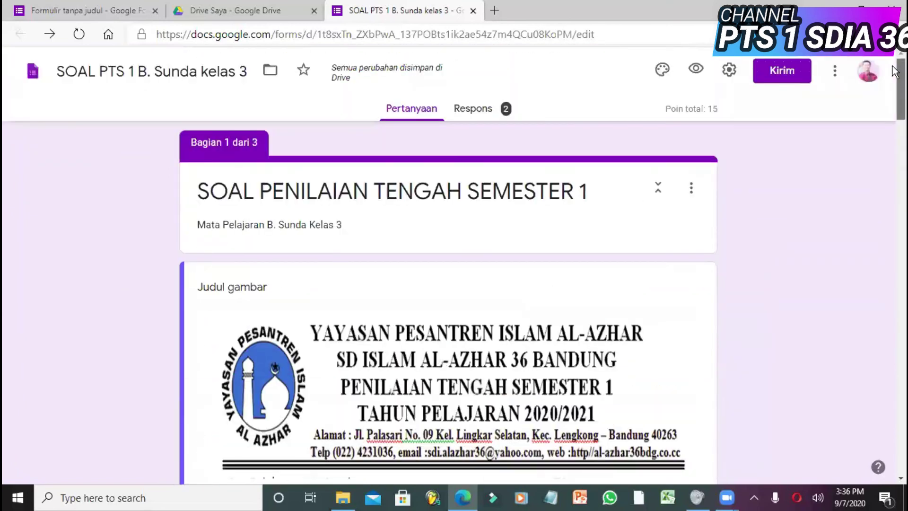
- Preview the exam form as a respondent and tick Ya on the Bismillah honesty declaration
left_click(695, 71)
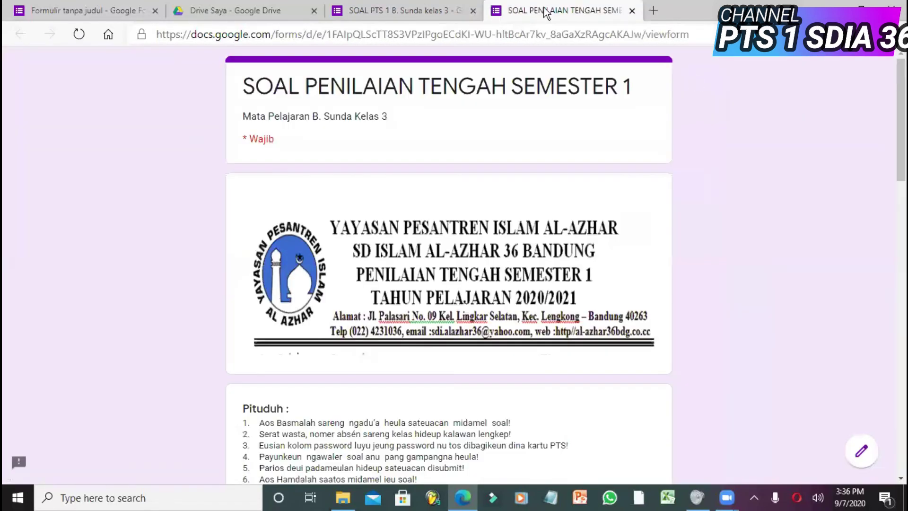
left_click_drag(893, 123, 892, 258)
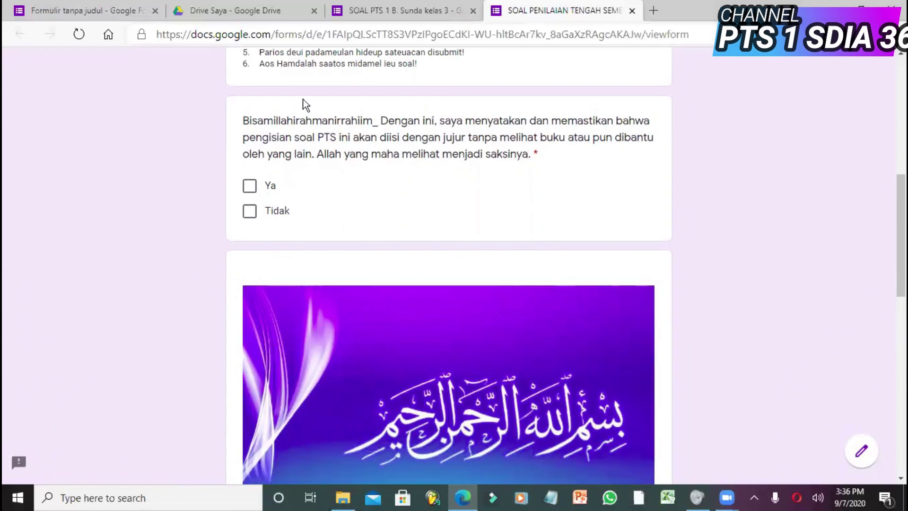
key("ctrl+shift+Tab")
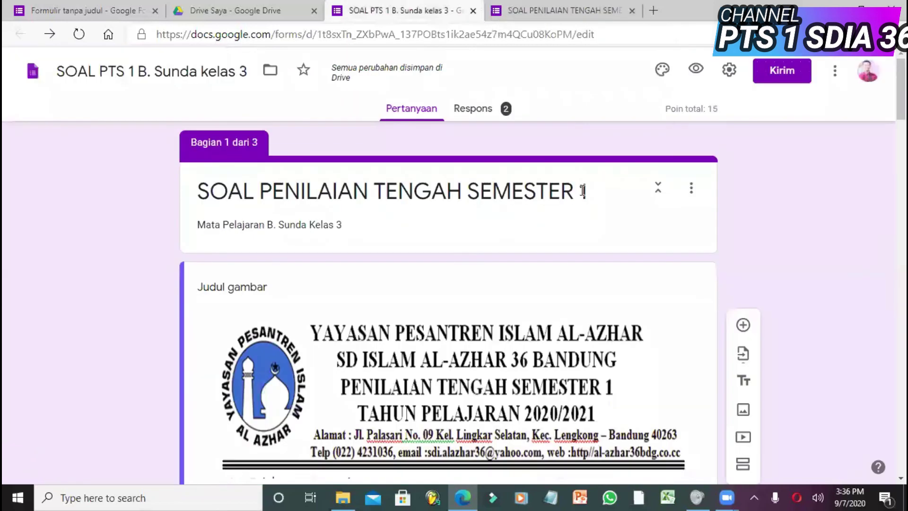
scroll(895, 149, "down", 3)
scroll(896, 149, "down", 5)
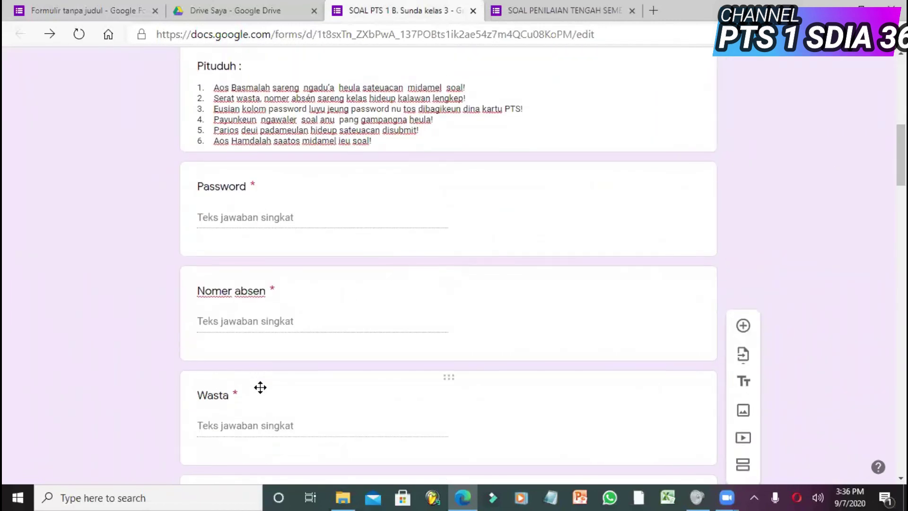
left_click(581, 12)
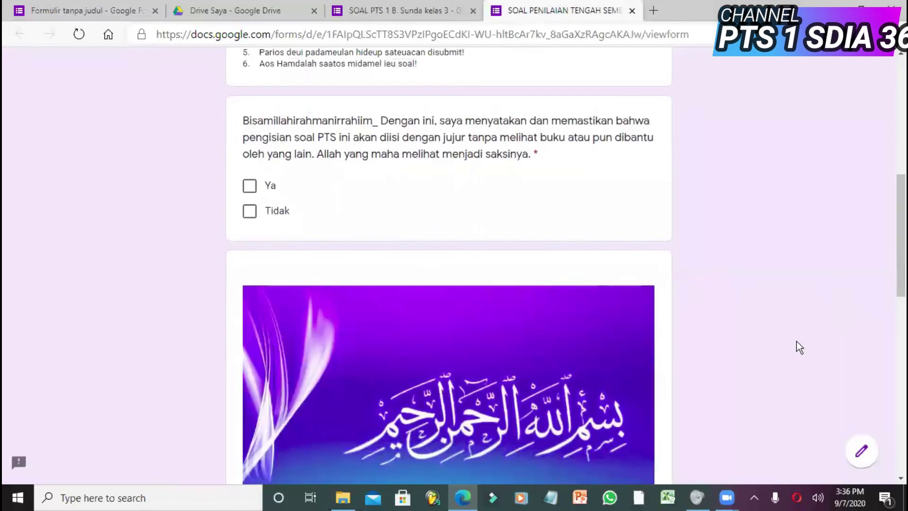
left_click_drag(894, 259, 892, 228)
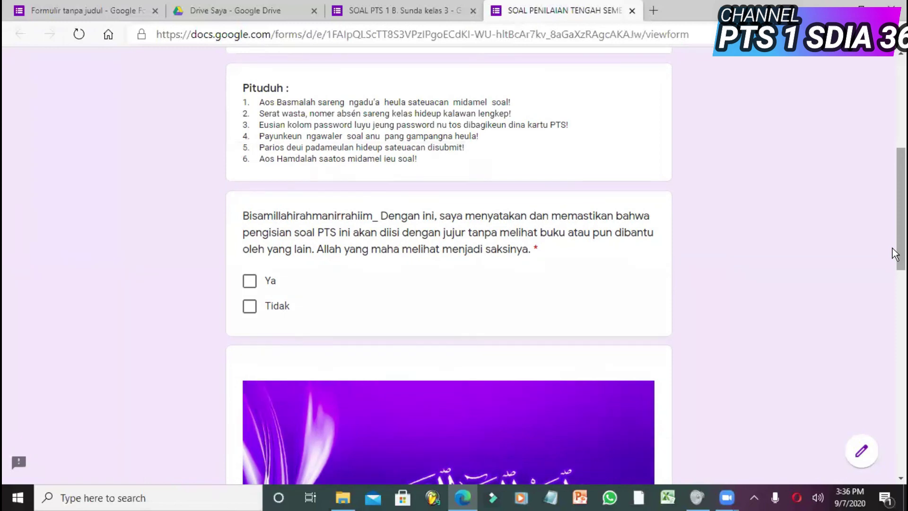
mouse_move(895, 247)
left_mouse_down()
mouse_move(893, 302)
mouse_move(892, 258)
left_mouse_up()
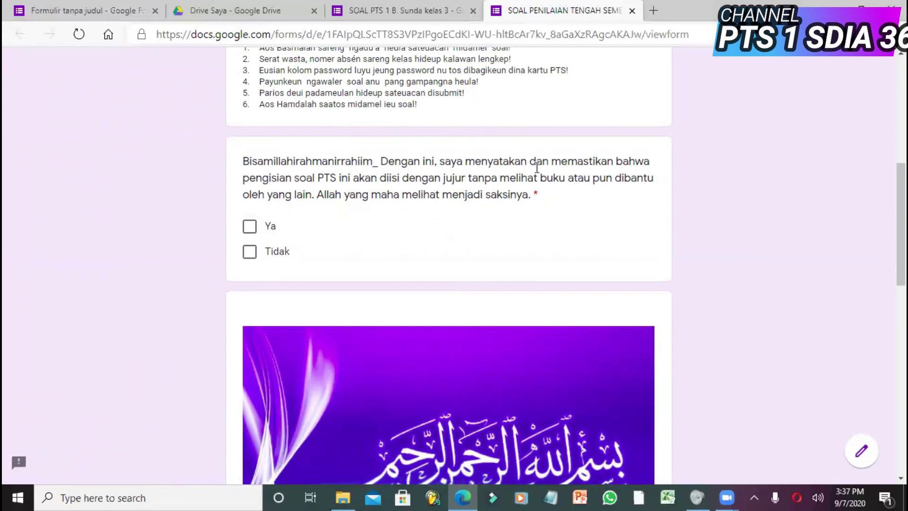
left_click(251, 229)
- Enter the student's full name under Wasta, fixing typos along the way
left_click_drag(893, 251, 880, 338)
left_click(259, 364)
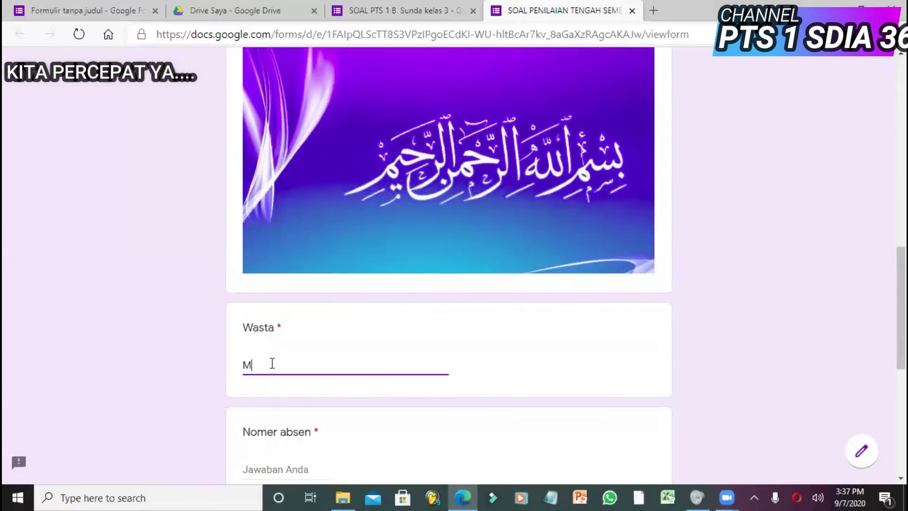
left_click_drag(897, 353, 897, 450)
- Enter 01 as the Nomer absen and type the password answer
left_click(259, 122)
type("01")
left_click(268, 222)
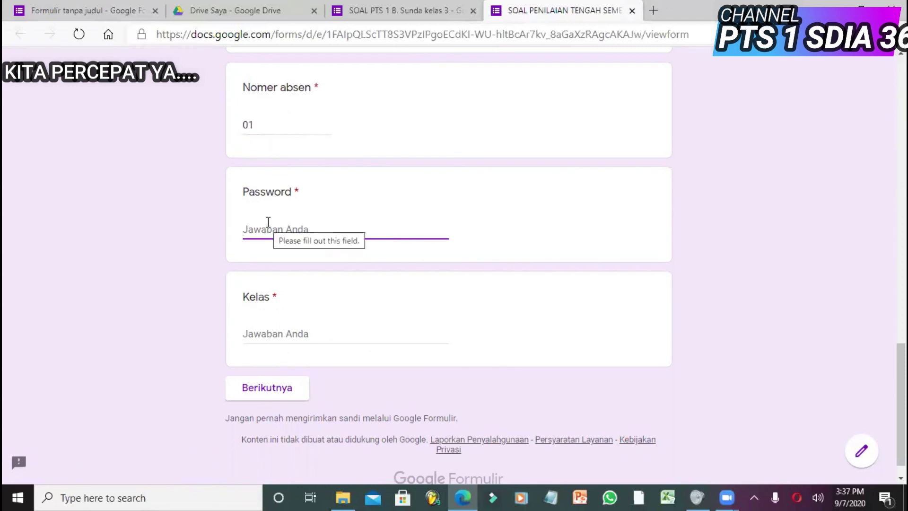
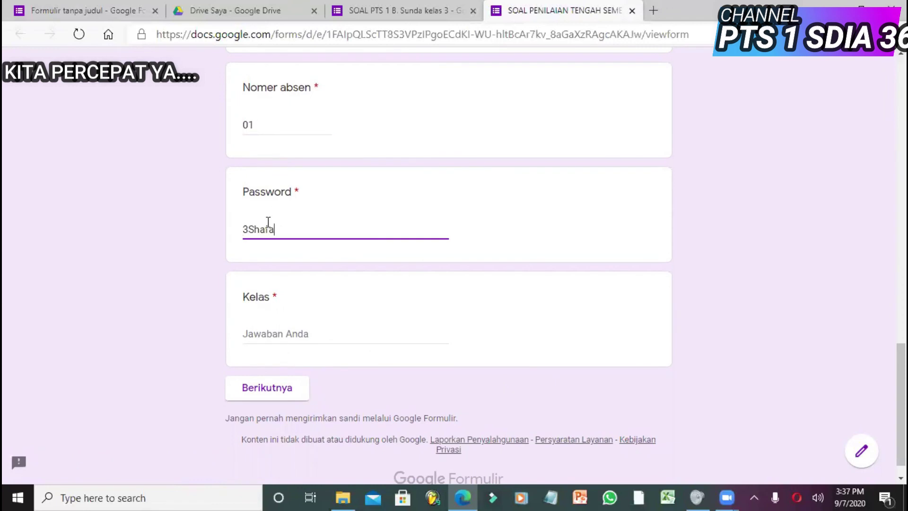
- Check the expected password in the editor and correct the misspelled letter in the password answer
left_click(443, 7)
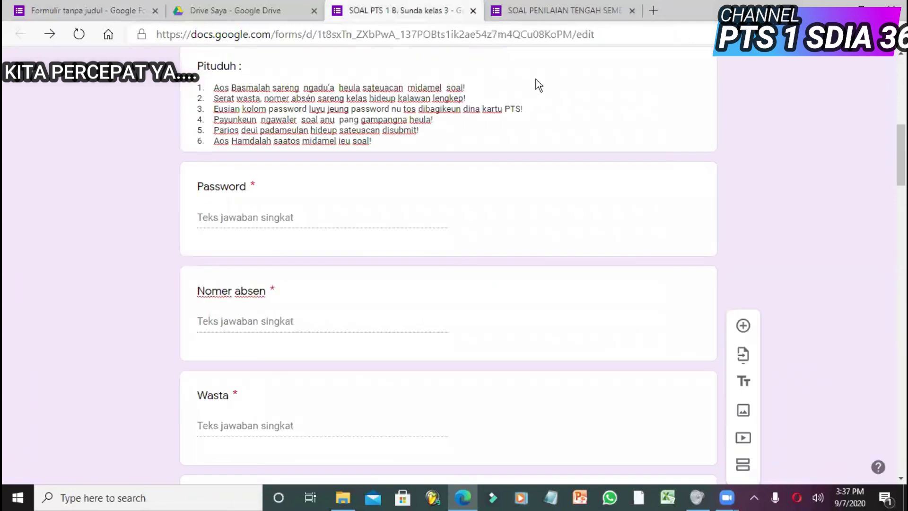
left_click(349, 213)
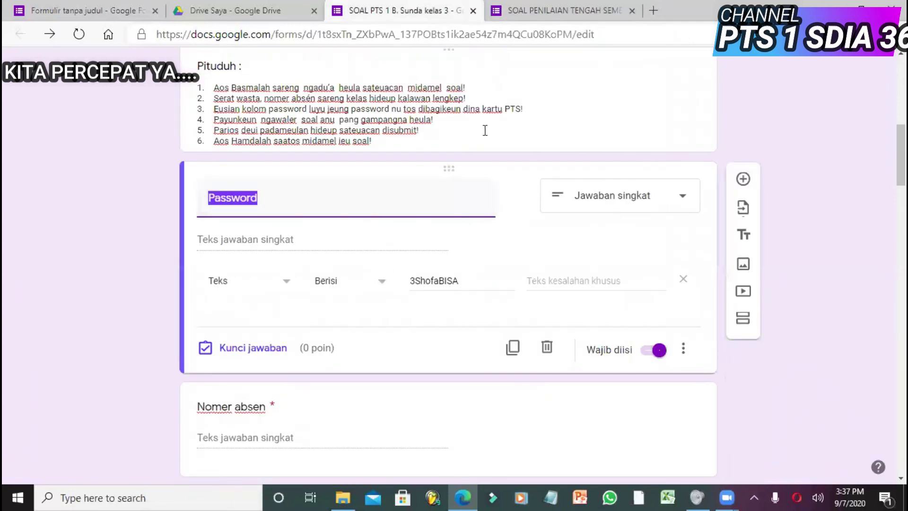
left_click(560, 9)
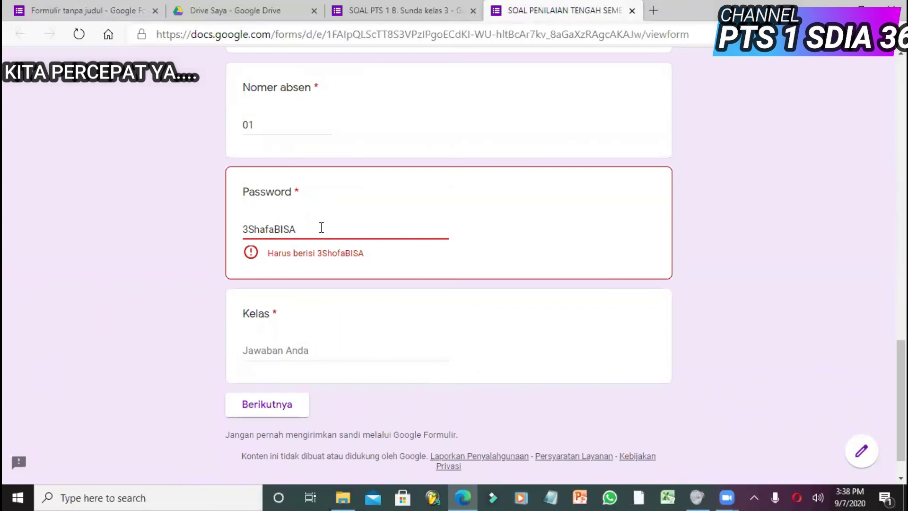
left_click(259, 350)
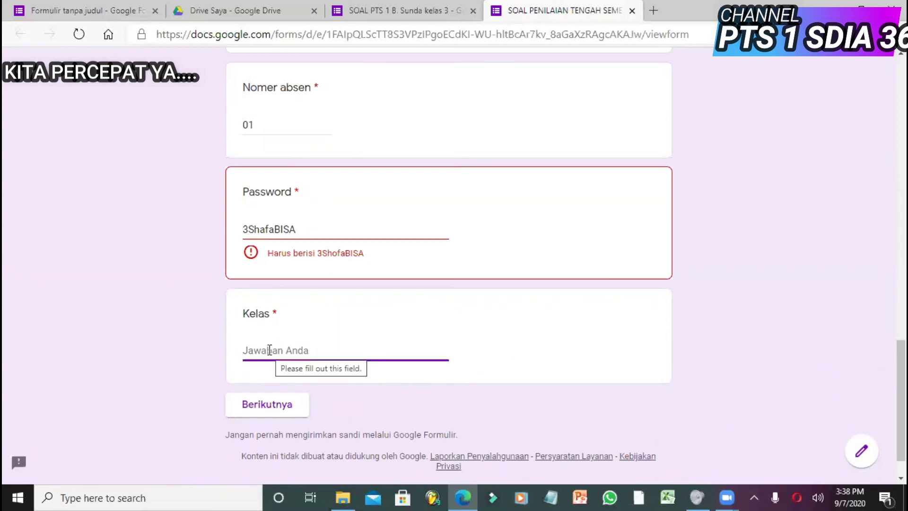
left_click(263, 232)
key("BackSpace")
type("o")
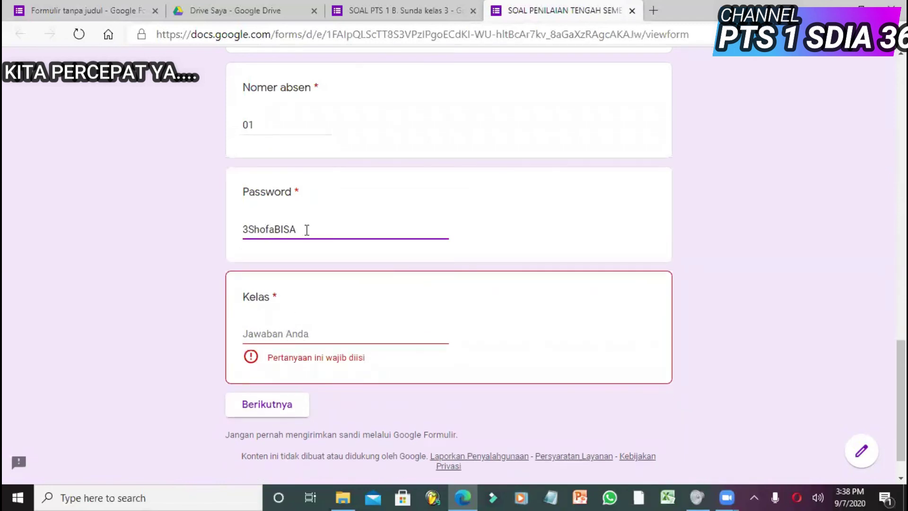
- Enter '3 sha' as the Kelas and go on to the exam questions
left_click(275, 335)
type("3 shafa")
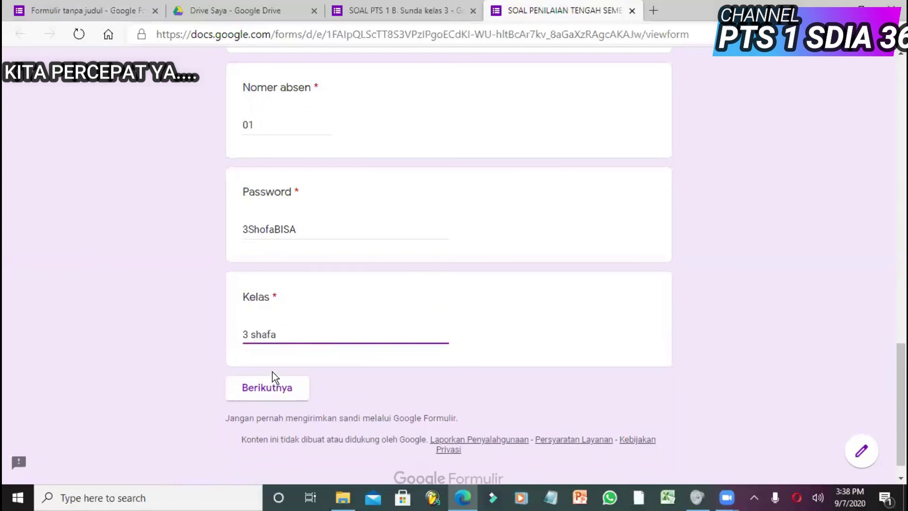
left_click(261, 389)
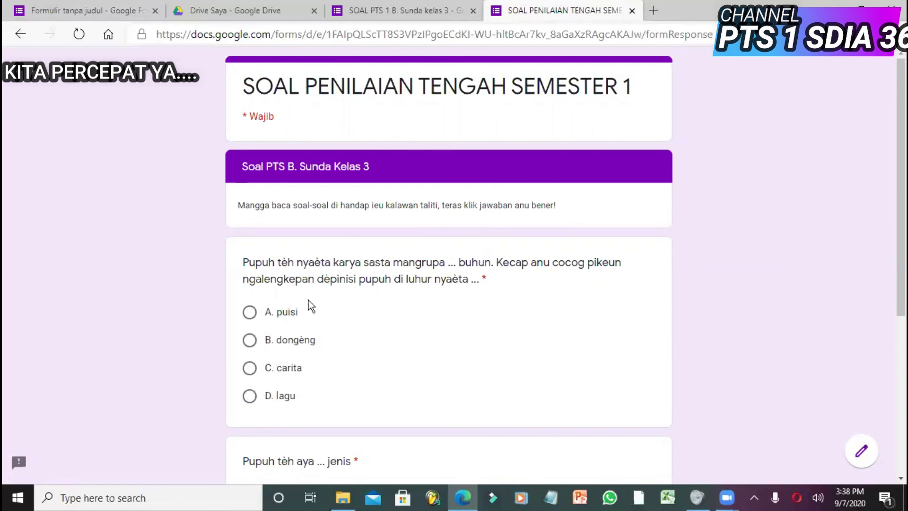
- Answer A. puisi and C. 17 to the two exam questions and continue
left_click(250, 313)
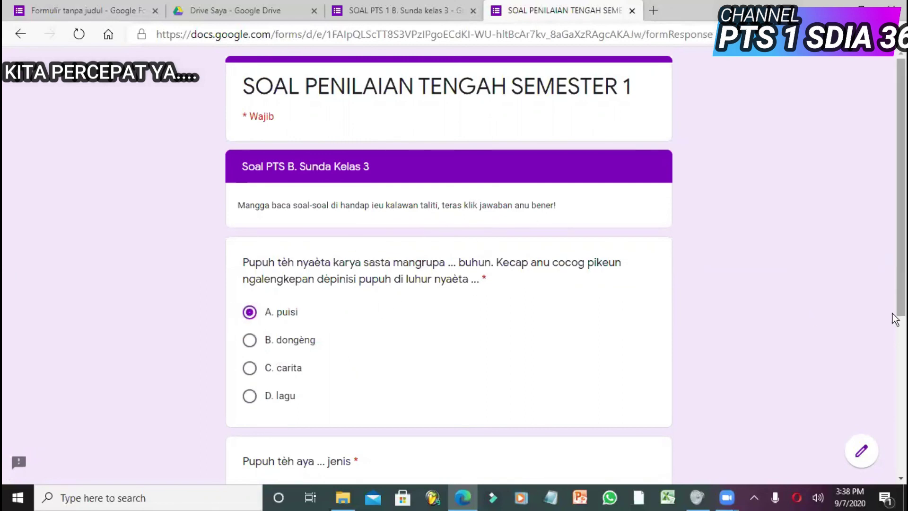
scroll(887, 416, "down", 5)
left_click(250, 311)
left_click(316, 398)
- Agree Ya to the closing PENTING statement and submit the test response
scroll(890, 284, "down", 5)
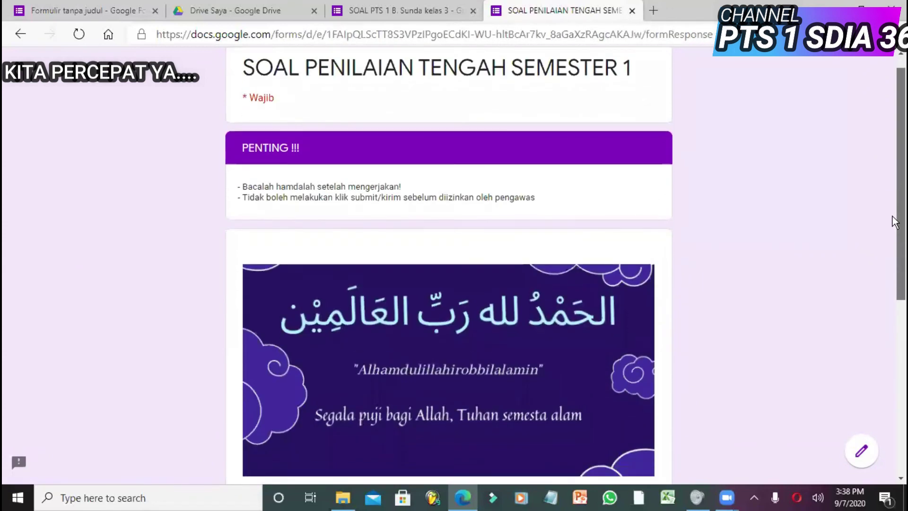
scroll(876, 350, "down", 2)
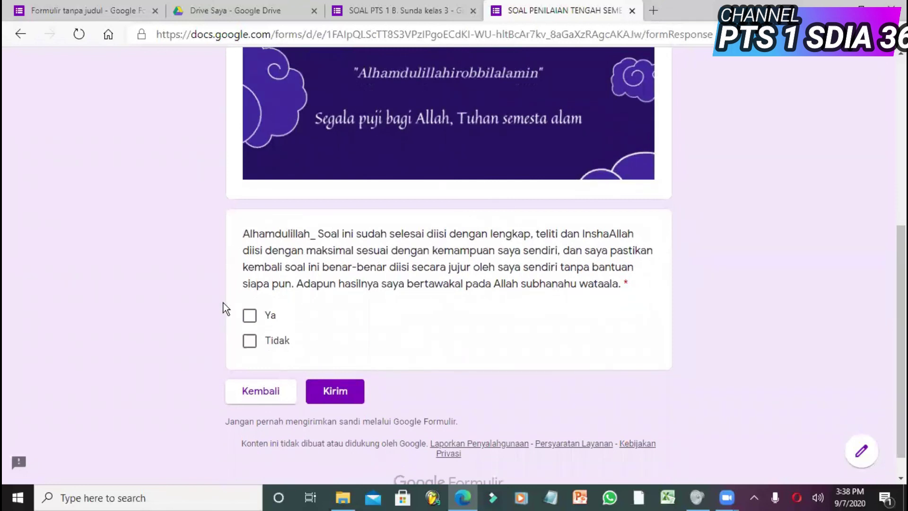
left_click(250, 316)
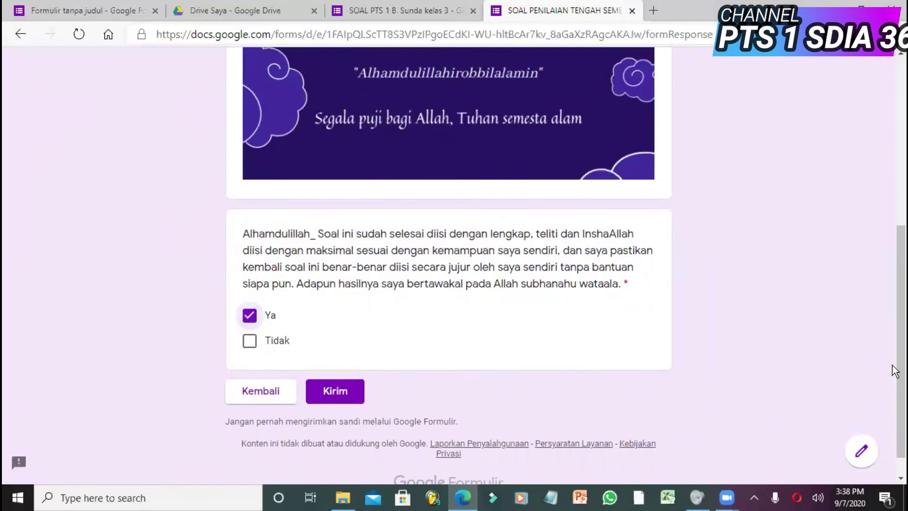
left_click_drag(893, 365, 892, 384)
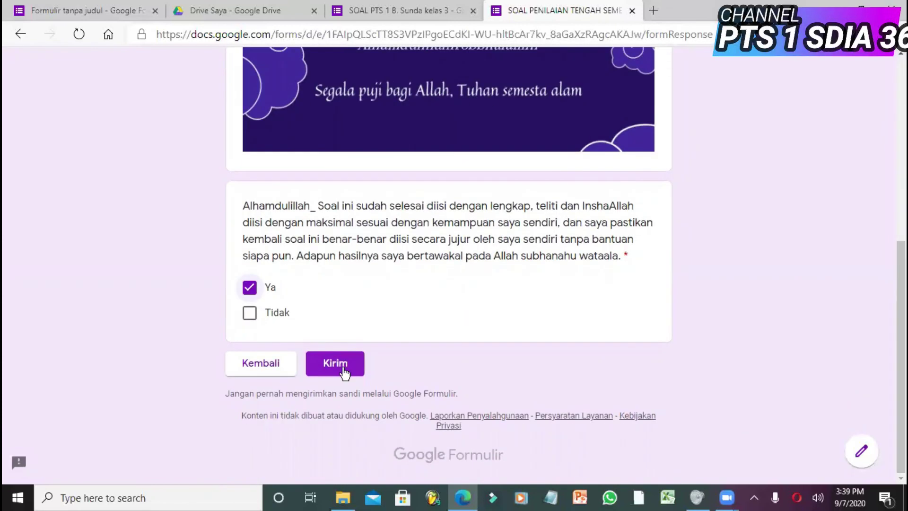
left_click(344, 374)
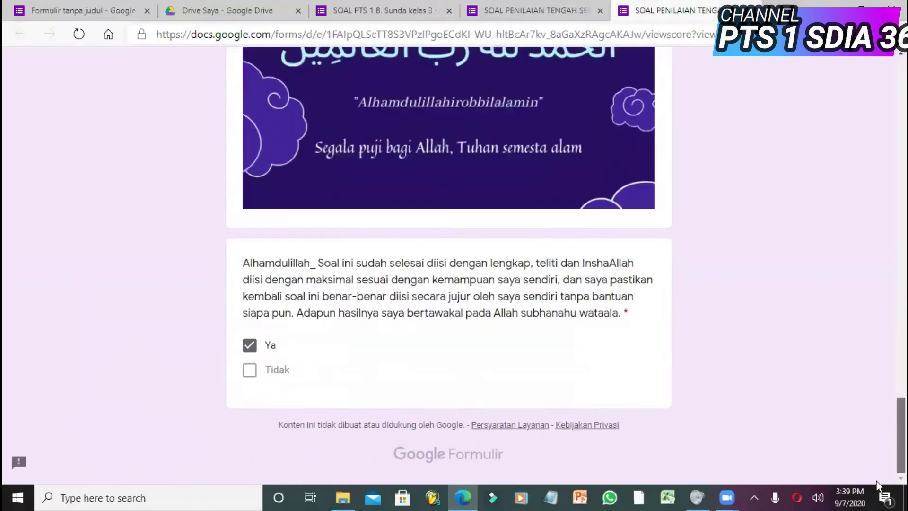
- Close the score page and view the editor's Responses summary of 3 responses, dismissing the Sheets destination dialog
left_click(751, 10)
left_click(415, 10)
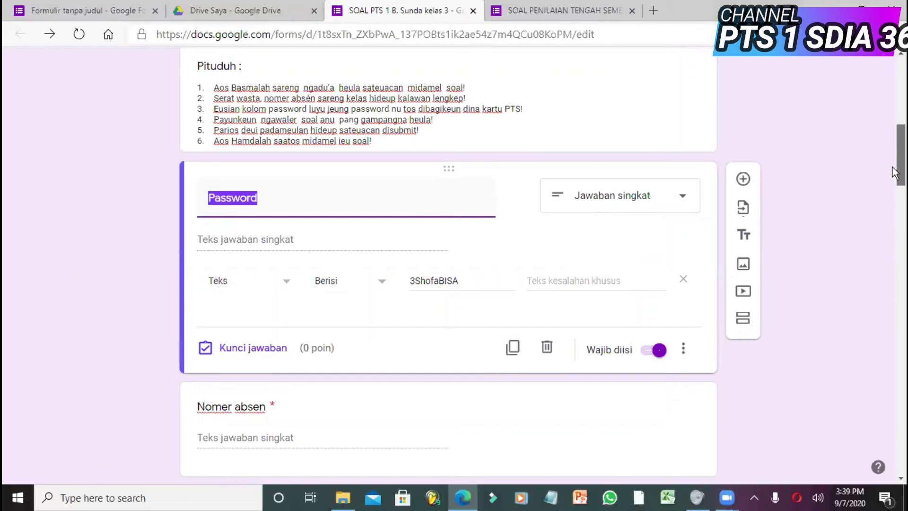
left_click_drag(899, 185, 893, 93)
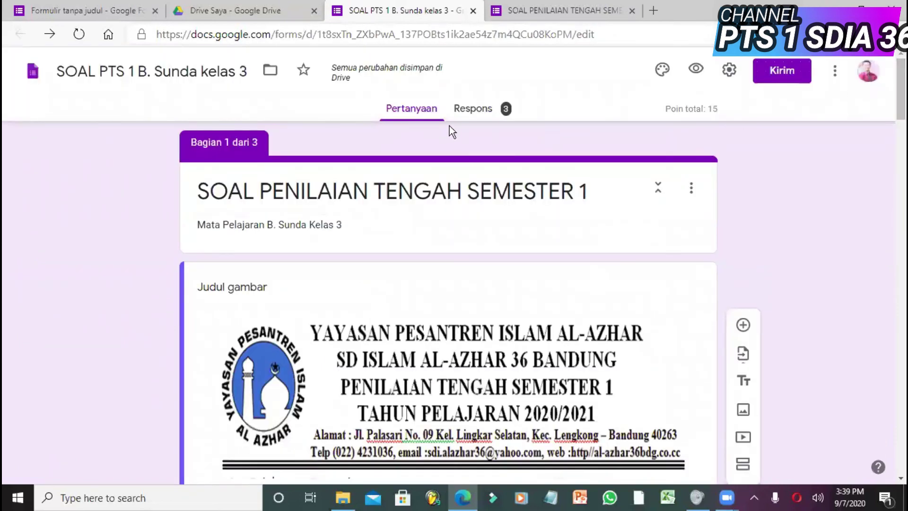
left_click(483, 118)
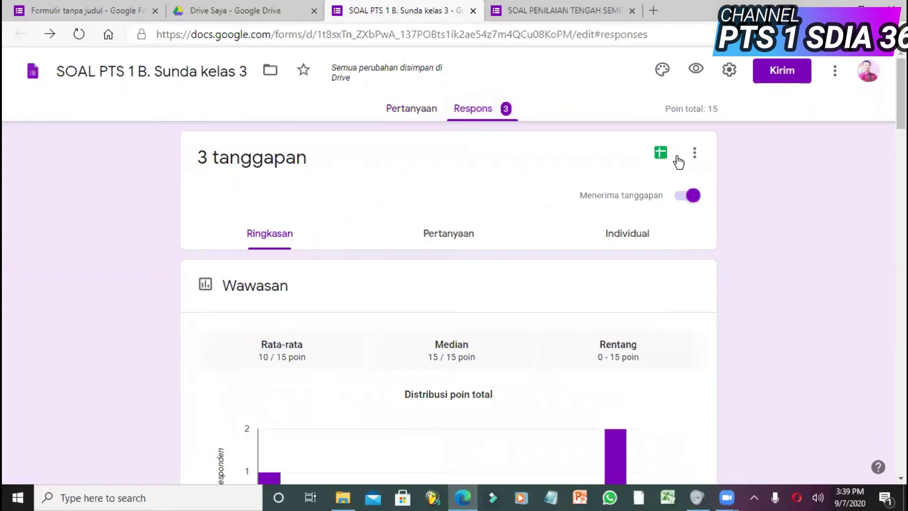
left_click(661, 153)
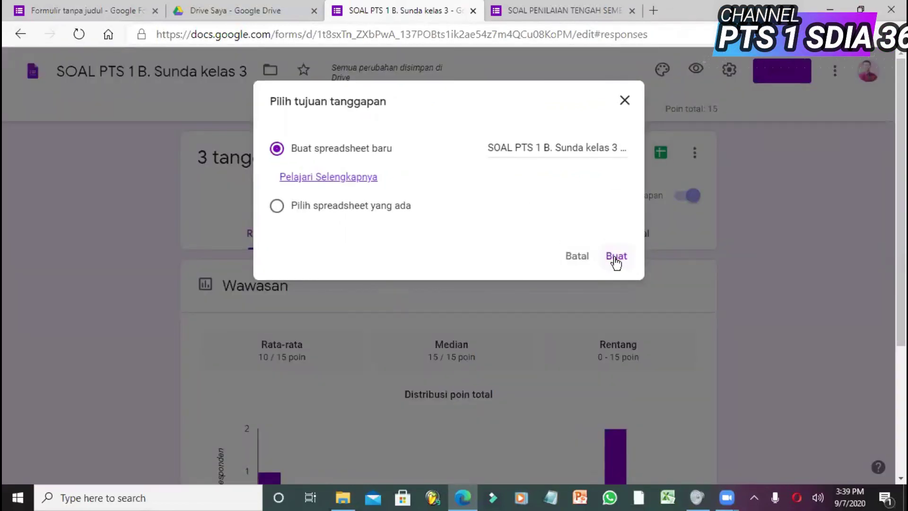
left_click(625, 101)
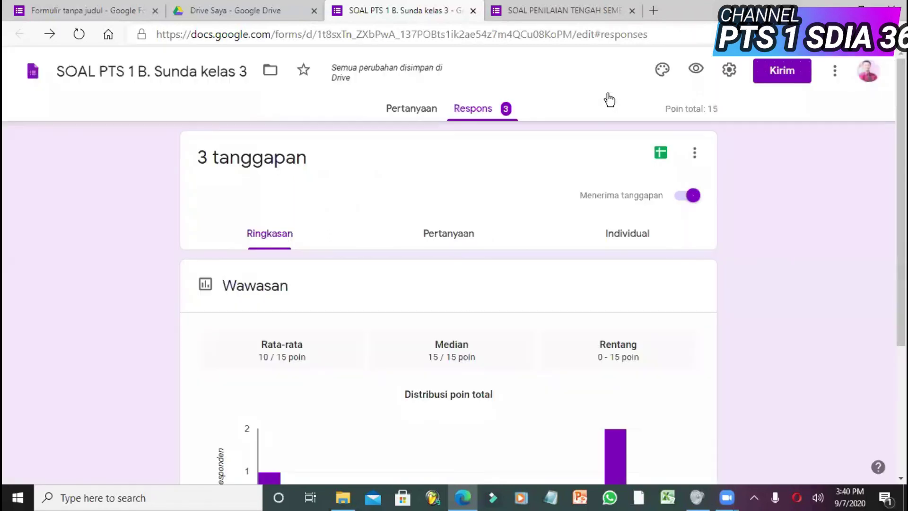